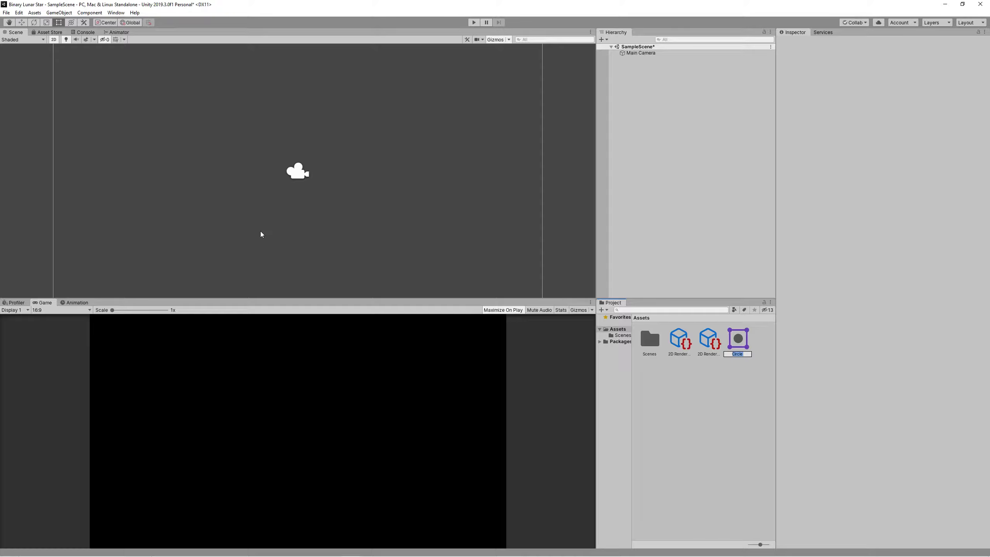
# Name the circle sprite StarCore and drag it into the scene.
pyautogui.write('Core')
pyautogui.press('Return')
pyautogui.moveTo(740, 343); pyautogui.dragTo(694, 170)
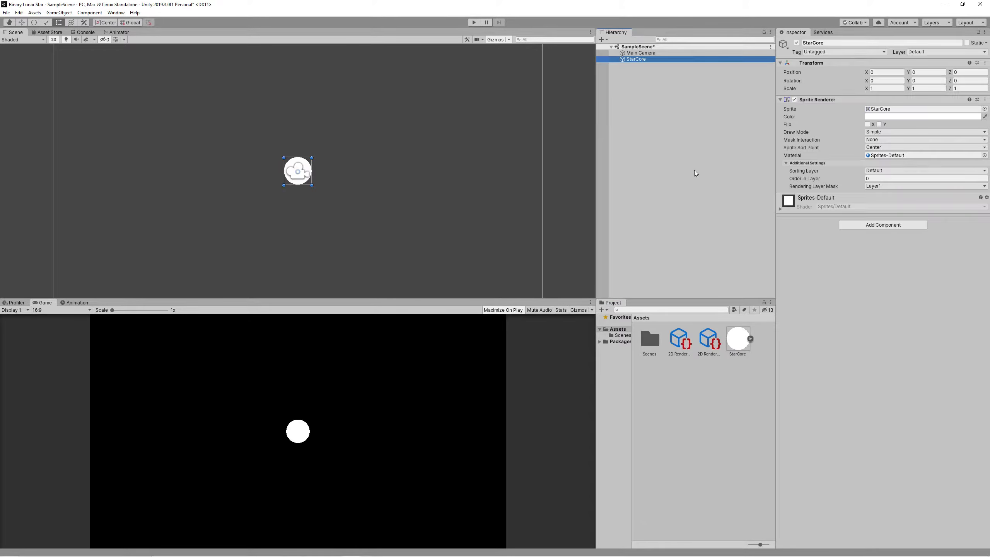
# Set StarCore's Transform scale to 5 on X and Y.
pyautogui.click(662, 164)
pyautogui.click(636, 59)
pyautogui.click(885, 89)
pyautogui.write('5')
pyautogui.press('Tab')
pyautogui.write('5')
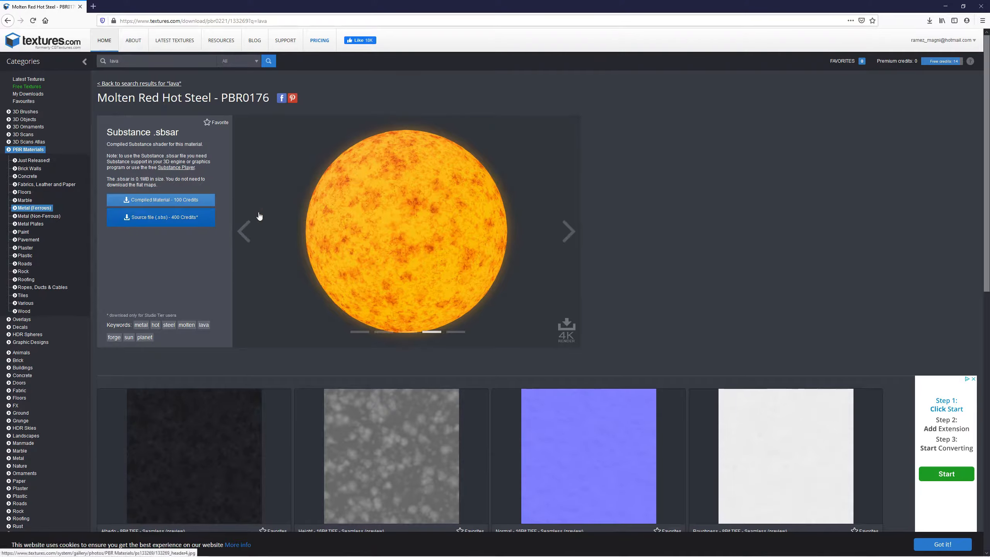
# Bring the 1K emissive Molten Red Hot Steel .tif into Unity's Project Assets.
pyautogui.click(566, 241)
pyautogui.click(565, 241)
pyautogui.click(565, 242)
pyautogui.click(565, 242)
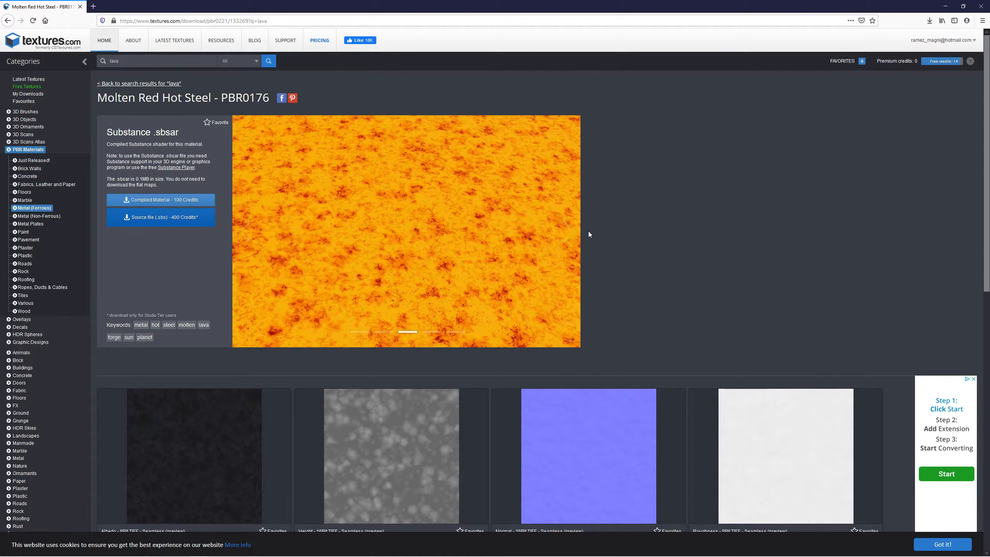
pyautogui.click(570, 234)
pyautogui.scroll(-10, 477, 253)
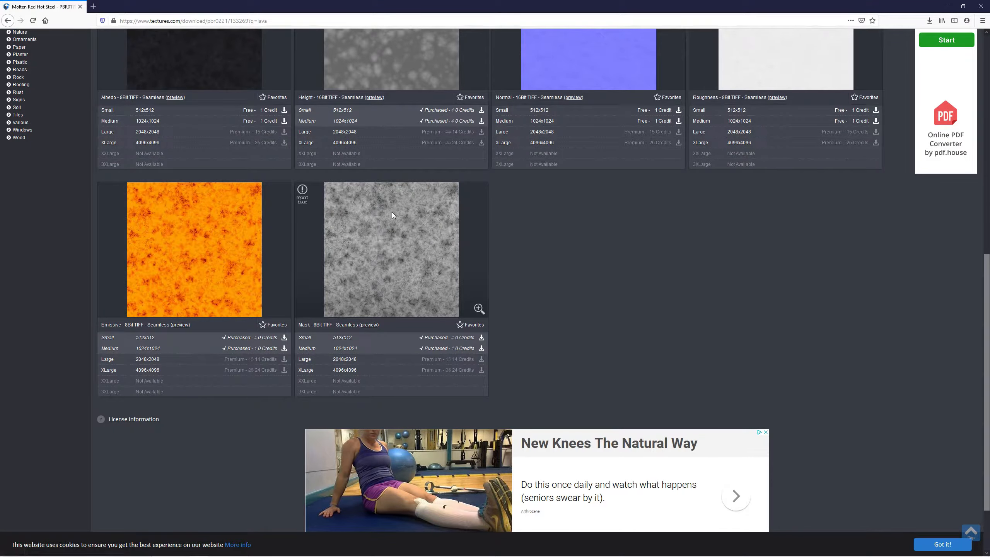
pyautogui.hotkey('alt', 'Tab')
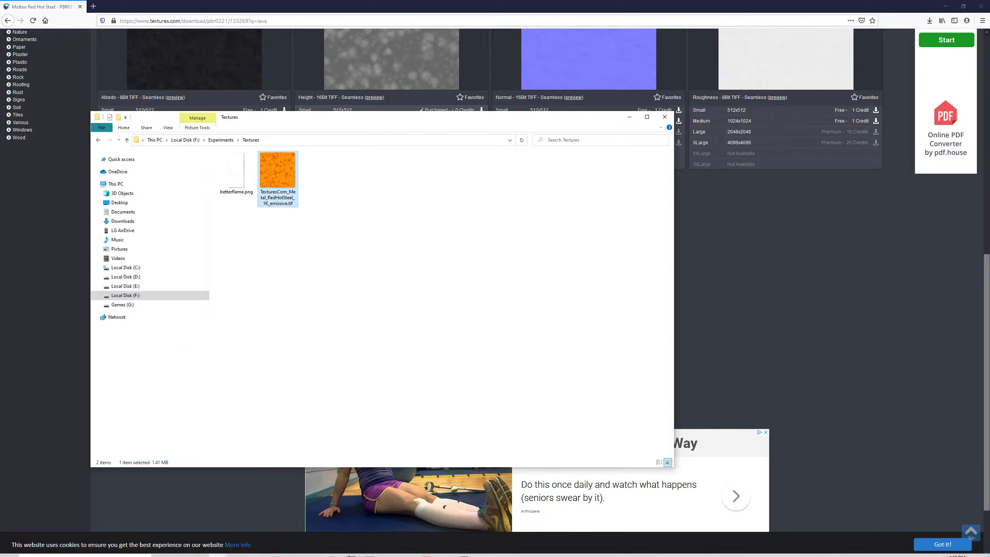
pyautogui.moveTo(349, 555); pyautogui.dragTo(687, 418)
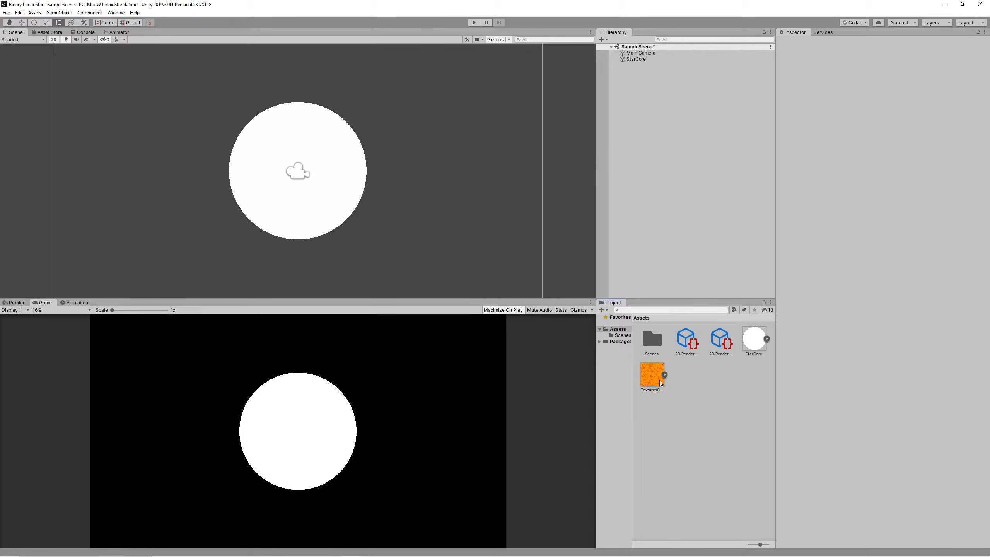
# Create a 2D Renderer Sprite Unlit shader graph named StarShader.
pyautogui.rightClick(721, 399)
pyautogui.moveTo(782, 205)
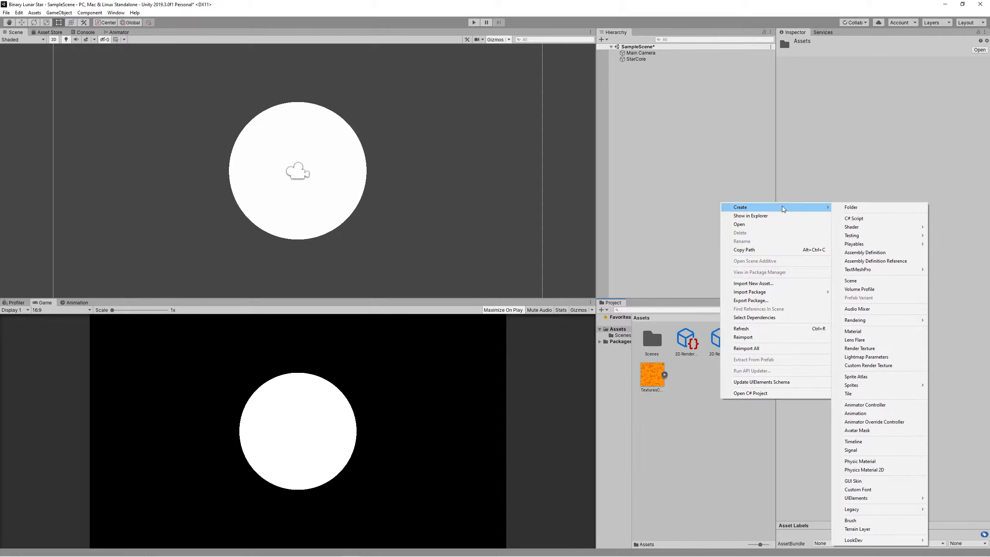
pyautogui.moveTo(881, 226)
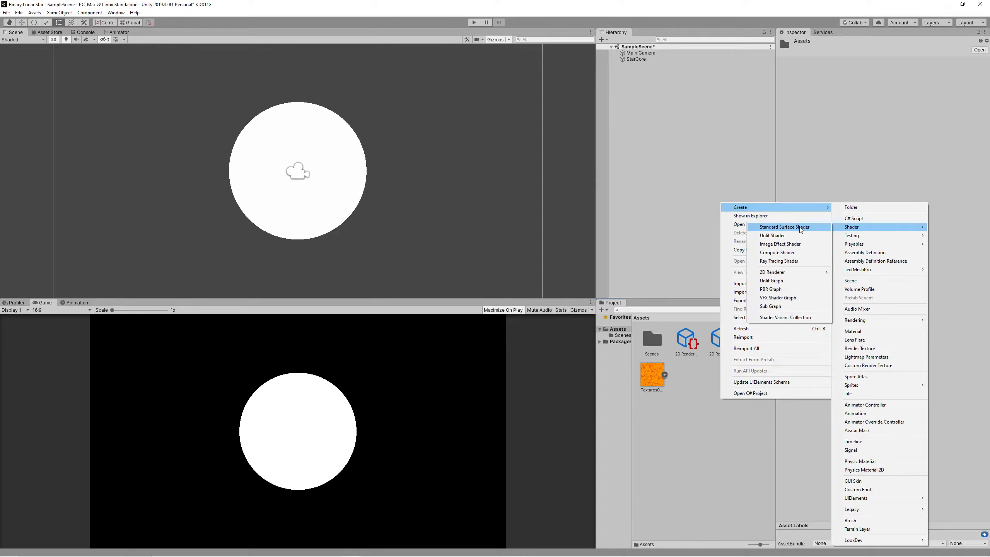
pyautogui.moveTo(776, 272)
pyautogui.click(872, 278)
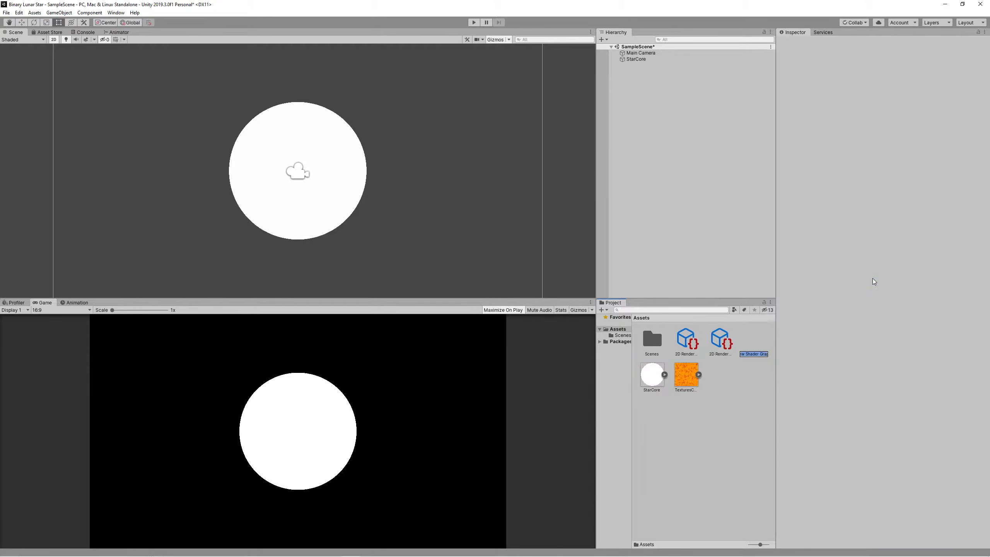
pyautogui.write('StarShader')
pyautogui.press('Return')
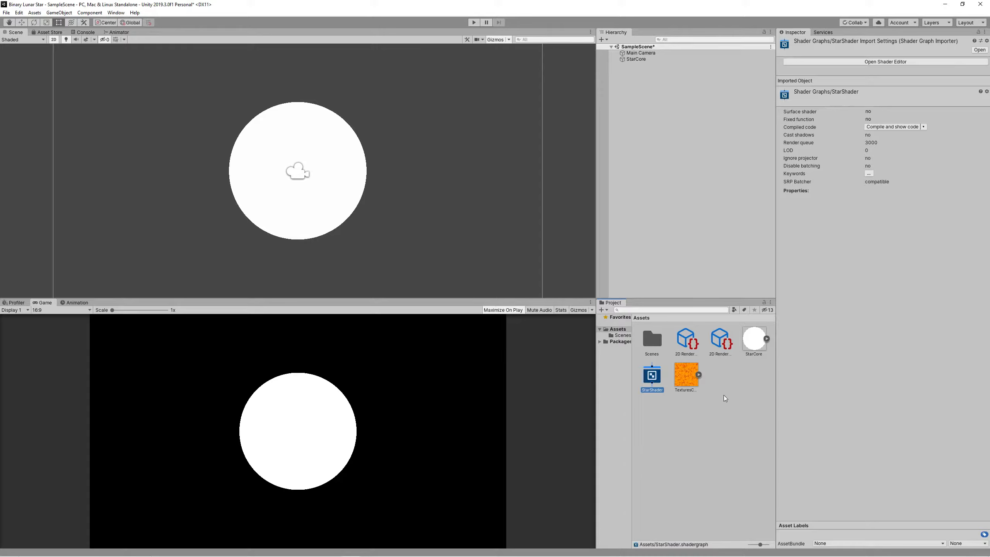
# Create a StarMaterial that uses StarShader, then edit StarShader in the graph editor.
pyautogui.rightClick(722, 379)
pyautogui.moveTo(748, 191)
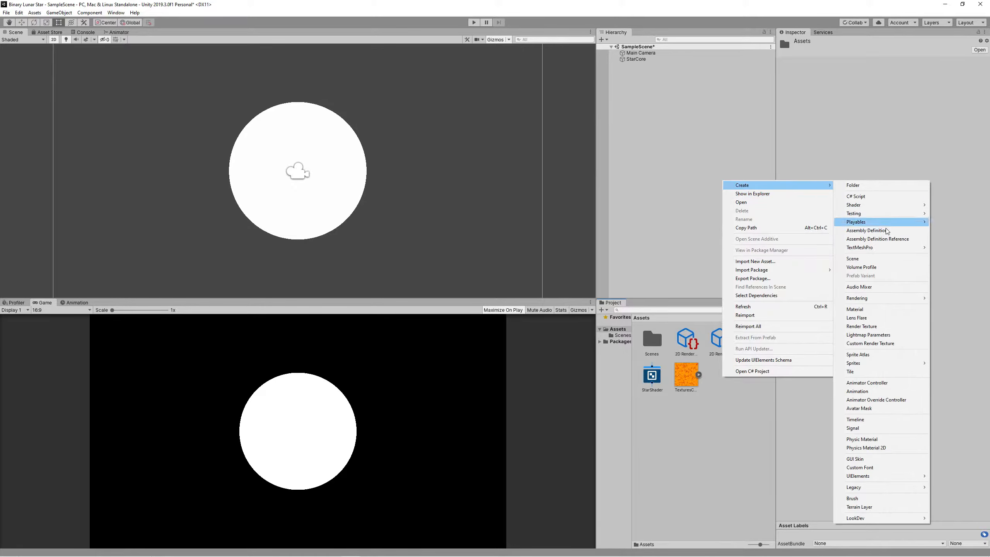
pyautogui.click(880, 310)
pyautogui.write('StarMaterial')
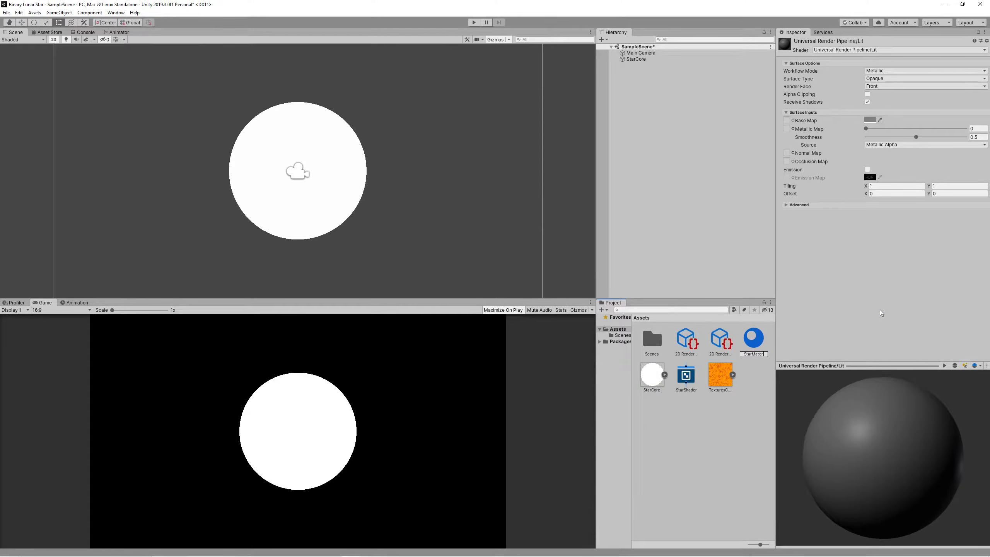
pyautogui.press('Return')
pyautogui.moveTo(659, 383); pyautogui.dragTo(660, 383)
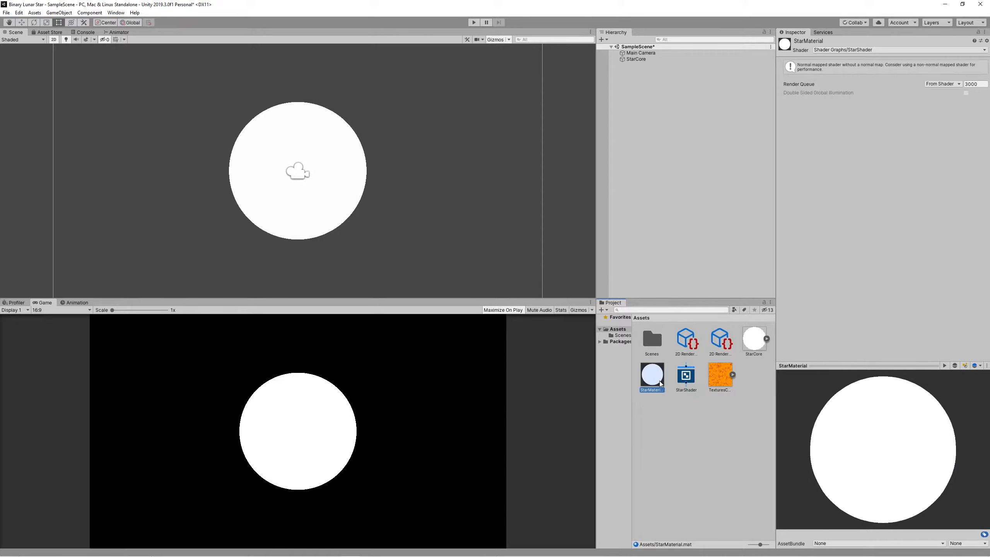
pyautogui.doubleClick(686, 380)
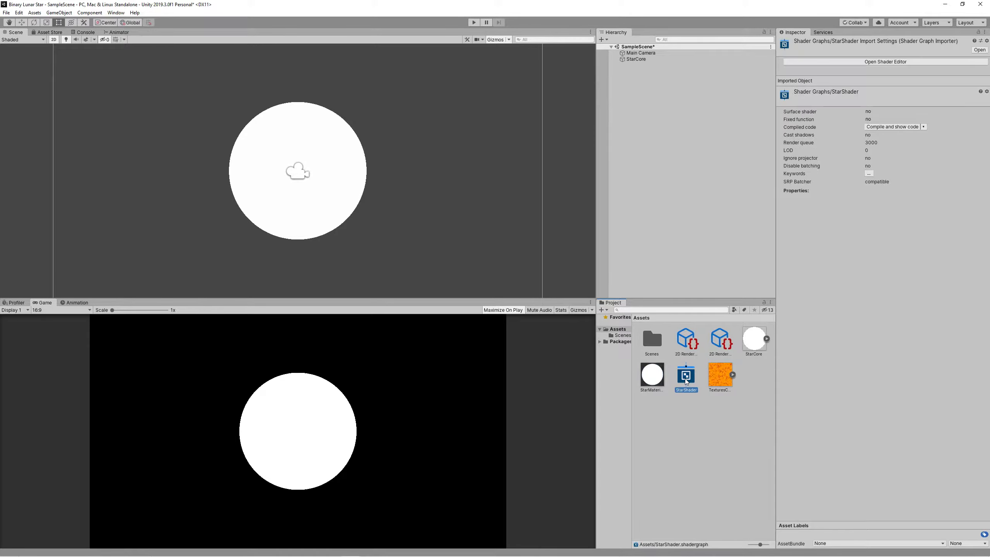
# Add a Sample Texture 2D node to the StarShader graph.
pyautogui.scroll(-4, 234, 219)
pyautogui.scroll(4, 238, 218)
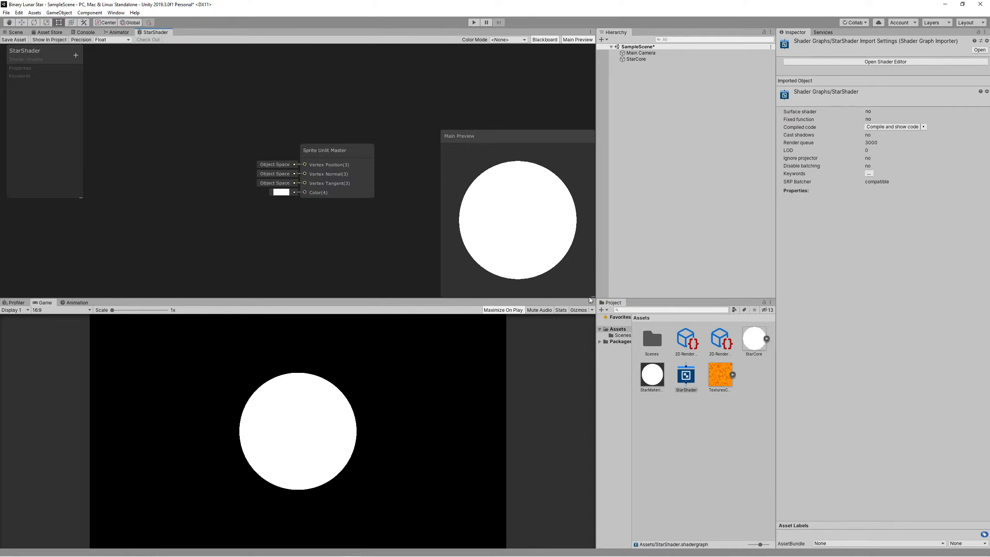
pyautogui.moveTo(591, 295); pyautogui.dragTo(501, 205)
pyautogui.moveTo(492, 137); pyautogui.dragTo(582, 227)
pyautogui.moveTo(330, 228); pyautogui.dragTo(402, 240, button='middle')
pyautogui.rightClick(262, 152)
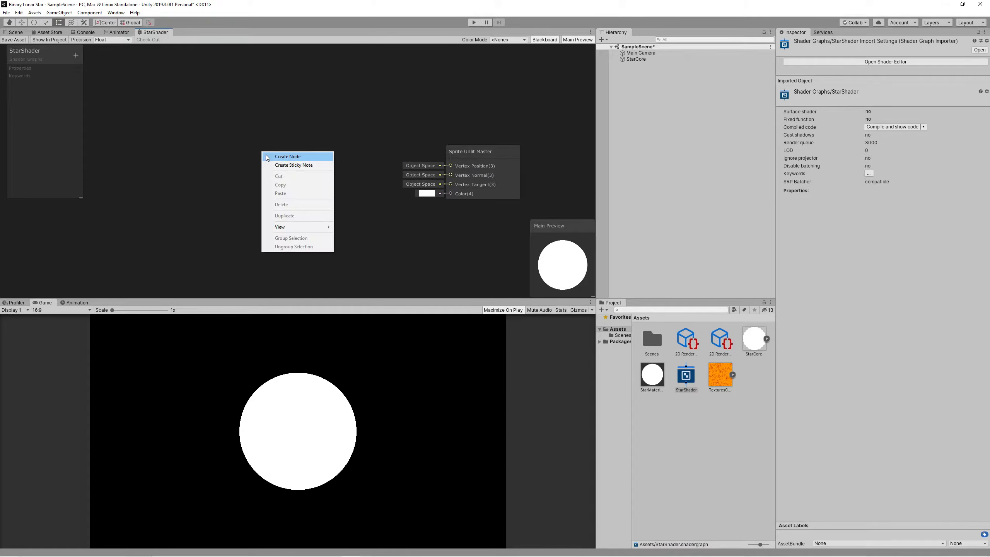
pyautogui.click(288, 156)
pyautogui.write('tex')
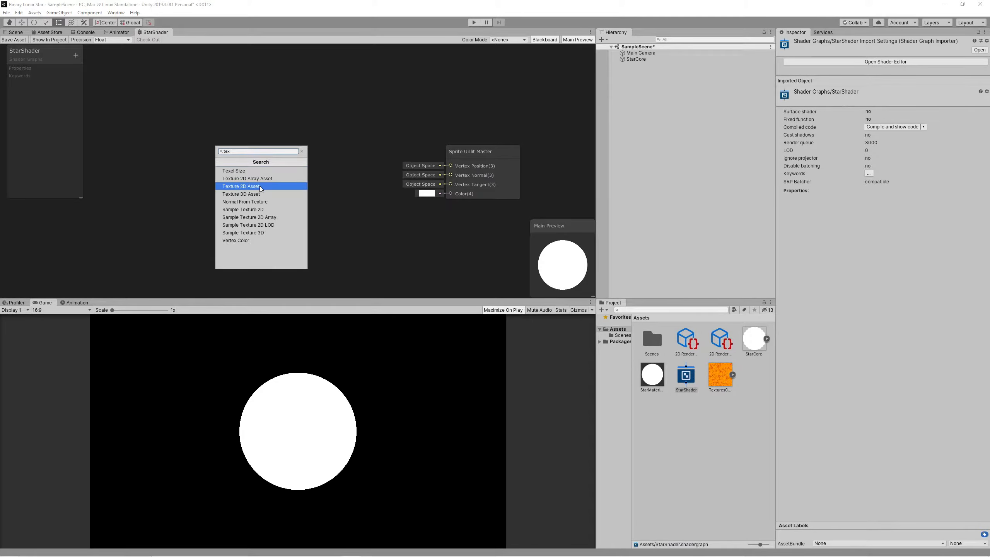
pyautogui.click(249, 210)
pyautogui.moveTo(294, 167); pyautogui.dragTo(256, 92)
# Add a Texture2D property StarTexture defaulting to the lava texture.
pyautogui.click(76, 55)
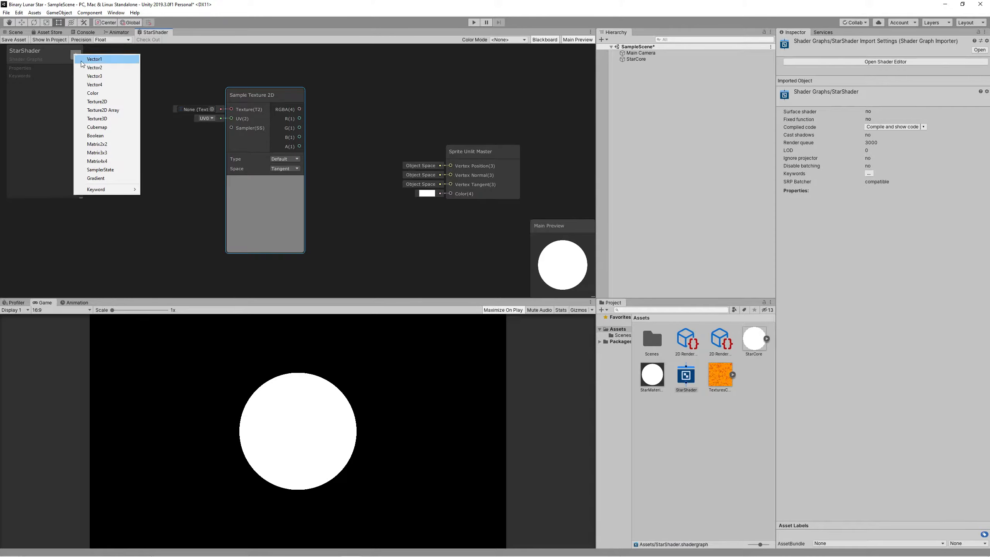
pyautogui.click(99, 100)
pyautogui.write('StarTexture')
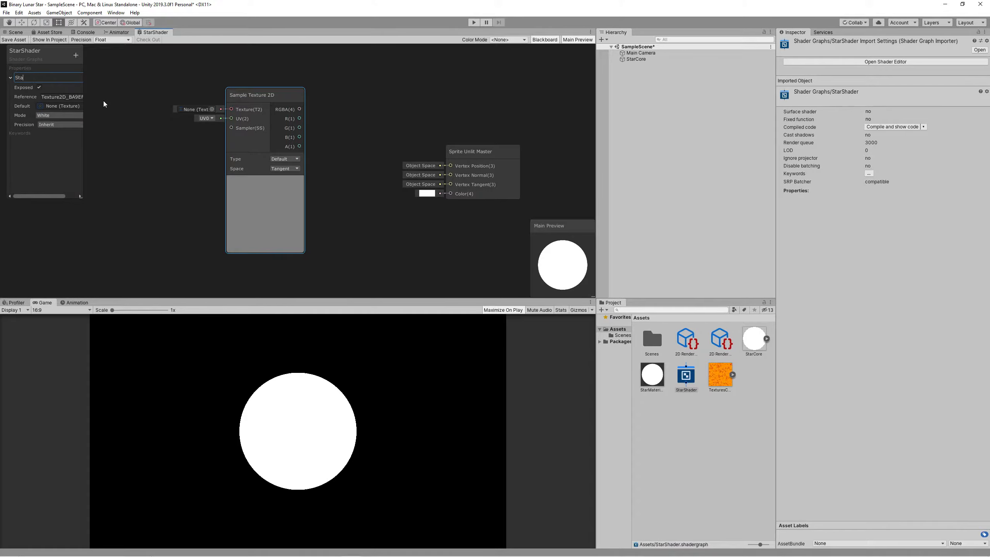
pyautogui.press('Return')
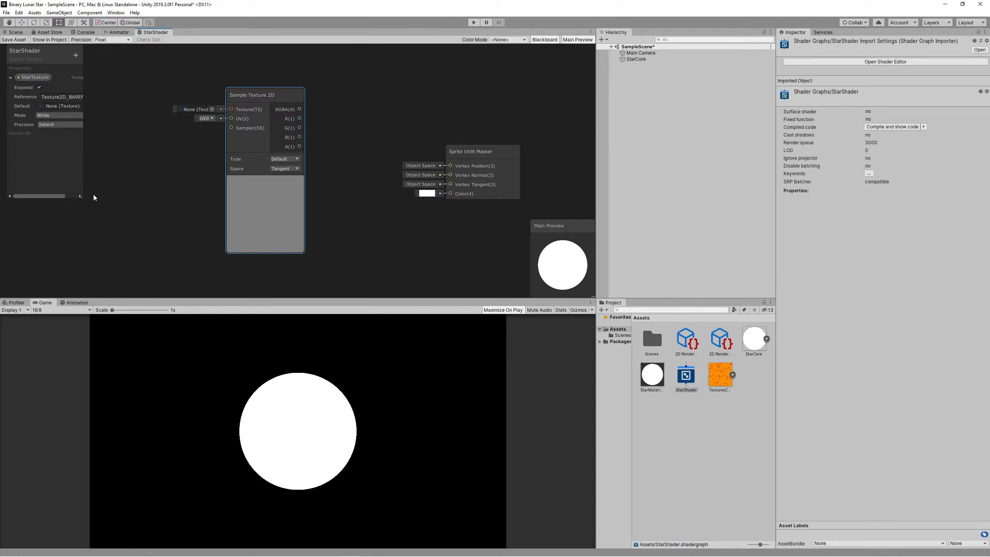
pyautogui.moveTo(84, 197); pyautogui.dragTo(116, 199)
pyautogui.click(111, 106)
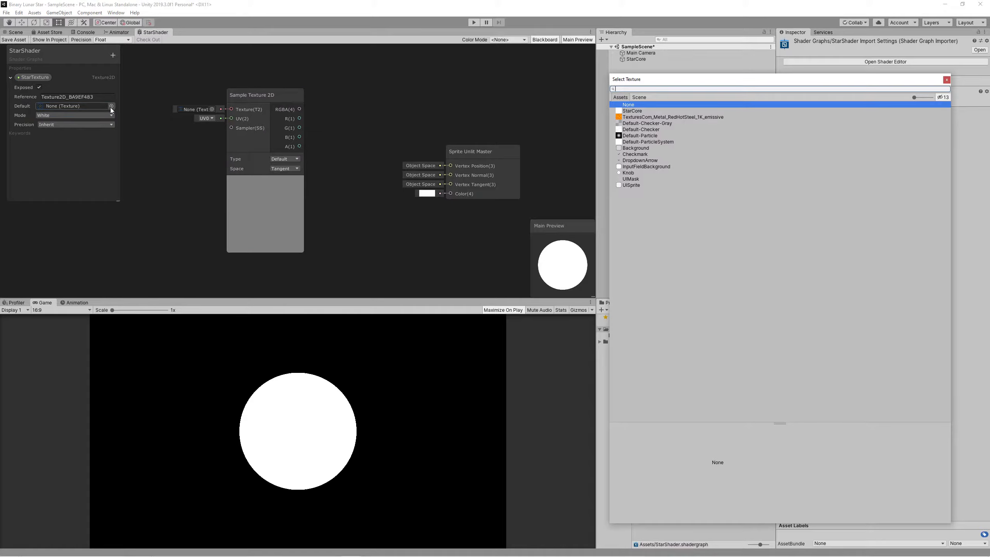
pyautogui.doubleClick(639, 117)
# Wire StarTexture into the sampler and its RGBA into the sprite Color output.
pyautogui.moveTo(156, 105); pyautogui.dragTo(185, 102)
pyautogui.moveTo(299, 109); pyautogui.dragTo(451, 194)
pyautogui.moveTo(246, 100); pyautogui.dragTo(264, 93)
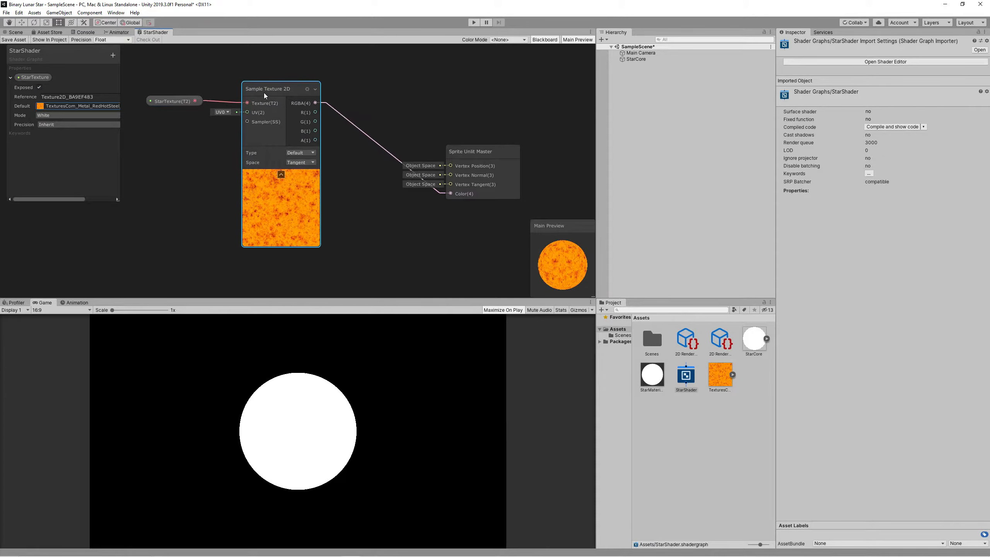
pyautogui.keyDown('alt'); pyautogui.moveTo(185, 182); pyautogui.dragTo(326, 187); pyautogui.keyUp('alt')
# Add a Time node to the StarShader graph.
pyautogui.rightClick(196, 165)
pyautogui.click(210, 170)
pyautogui.write('ti')
pyautogui.press('Down')
pyautogui.press('Return')
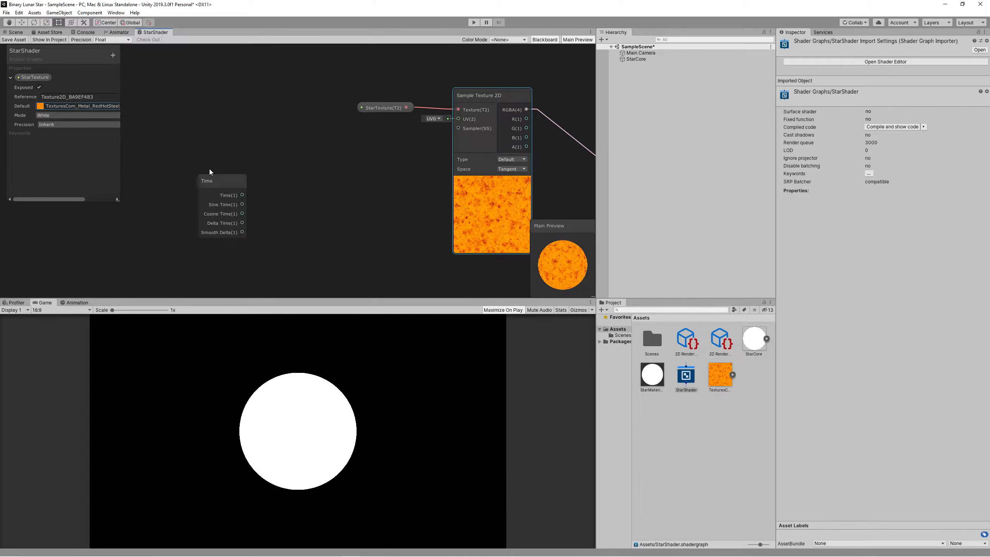
pyautogui.moveTo(209, 171); pyautogui.dragTo(174, 129)
# Add a Vector2 property 'Scrolling Speed & Direction' to the graph, then return to textures.com.
pyautogui.click(113, 55)
pyautogui.click(156, 70)
pyautogui.write('S')
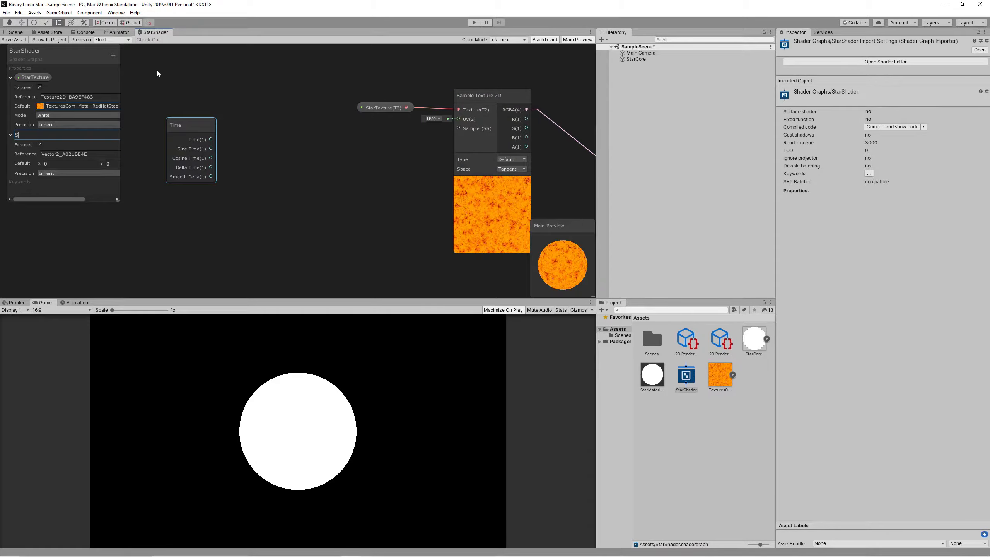
pyautogui.write('crolling Speed & Direction')
pyautogui.press('Return')
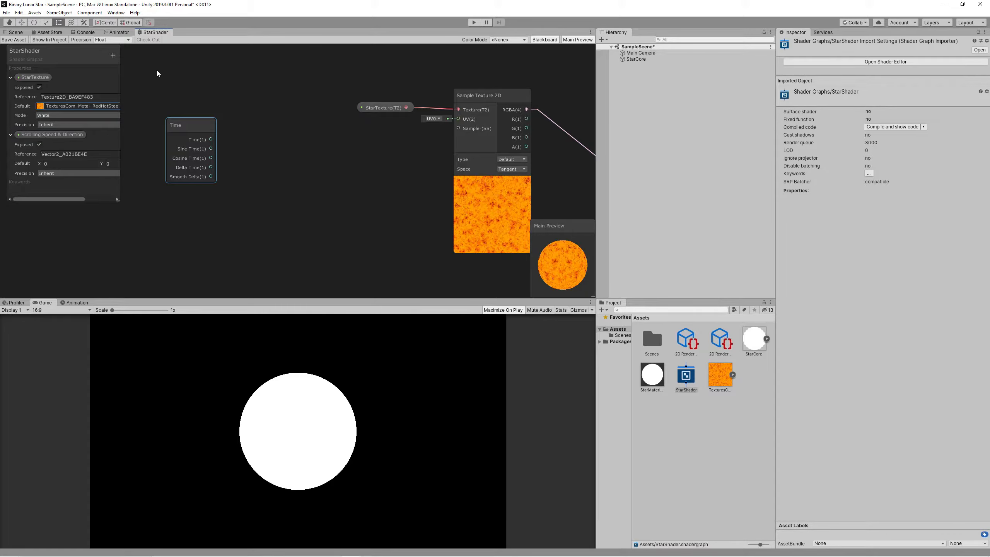
pyautogui.moveTo(75, 135); pyautogui.dragTo(174, 212)
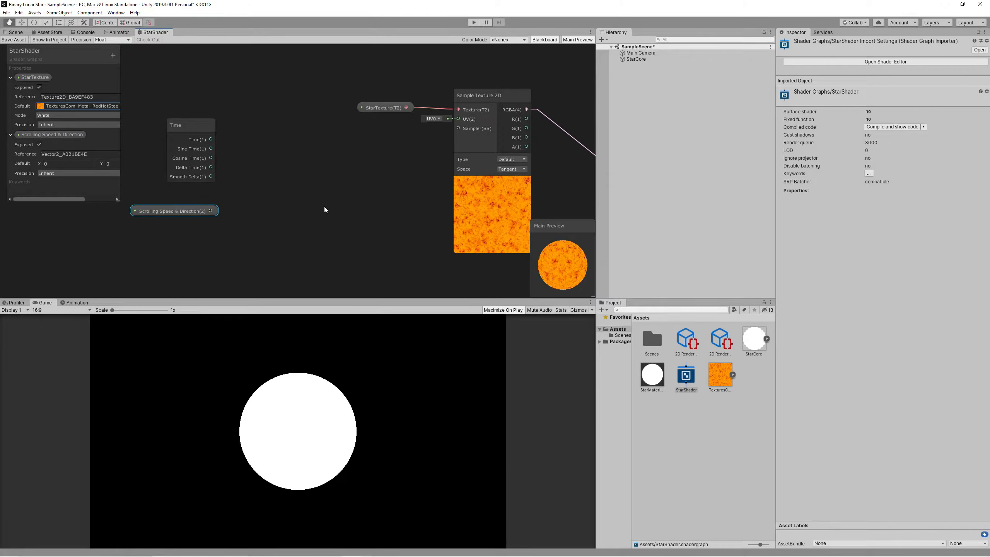
pyautogui.moveTo(324, 207); pyautogui.dragTo(209, 199, button='middle')
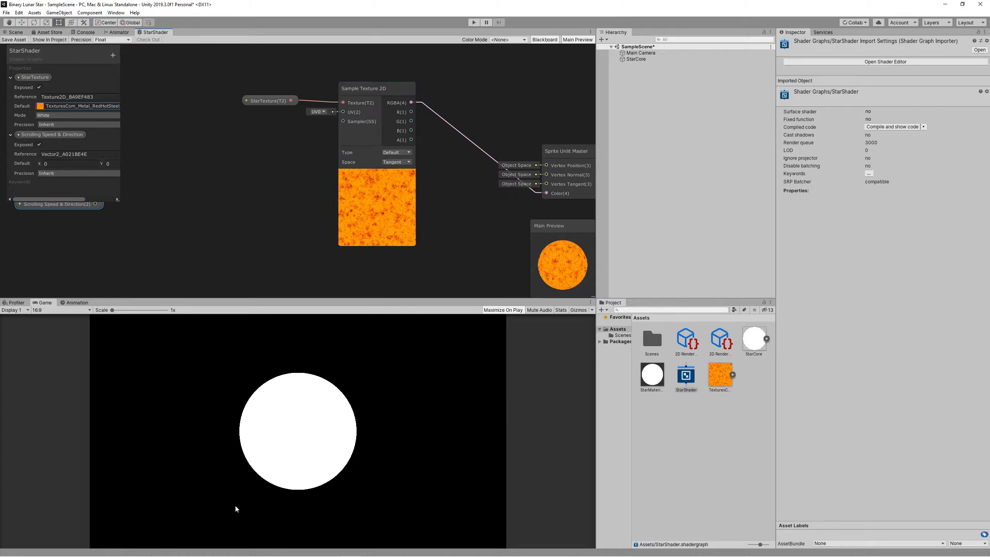
pyautogui.click(203, 550)
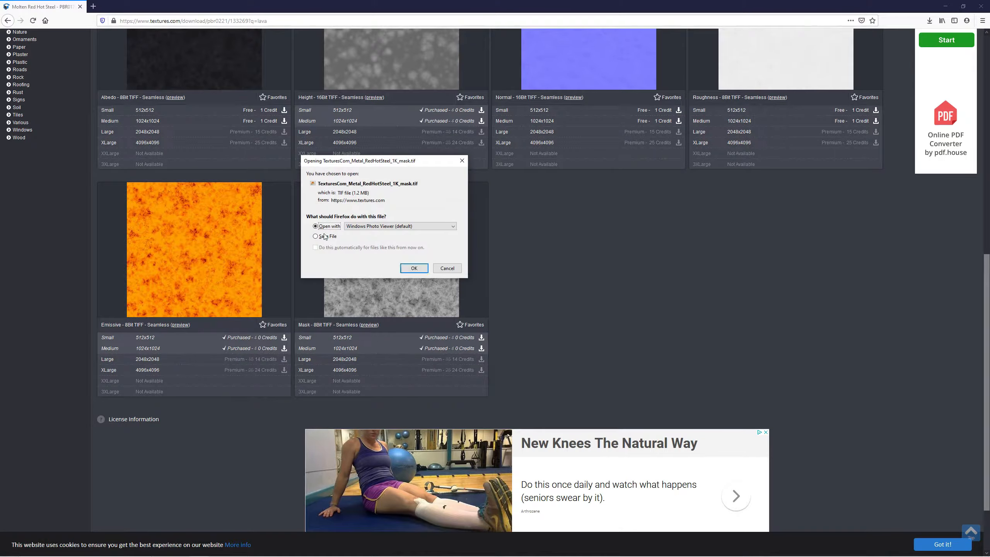
# Save the 1K Molten Red Hot Steel mask TIF and import it into Unity's Assets.
pyautogui.click(315, 236)
pyautogui.click(413, 268)
pyautogui.click(925, 38)
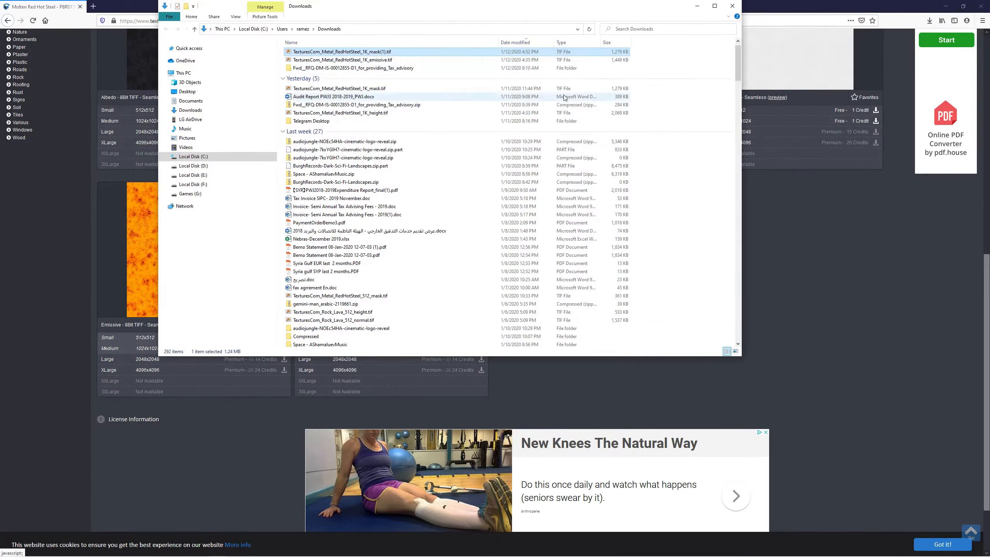
pyautogui.moveTo(384, 55); pyautogui.dragTo(694, 429)
pyautogui.click(88, 107)
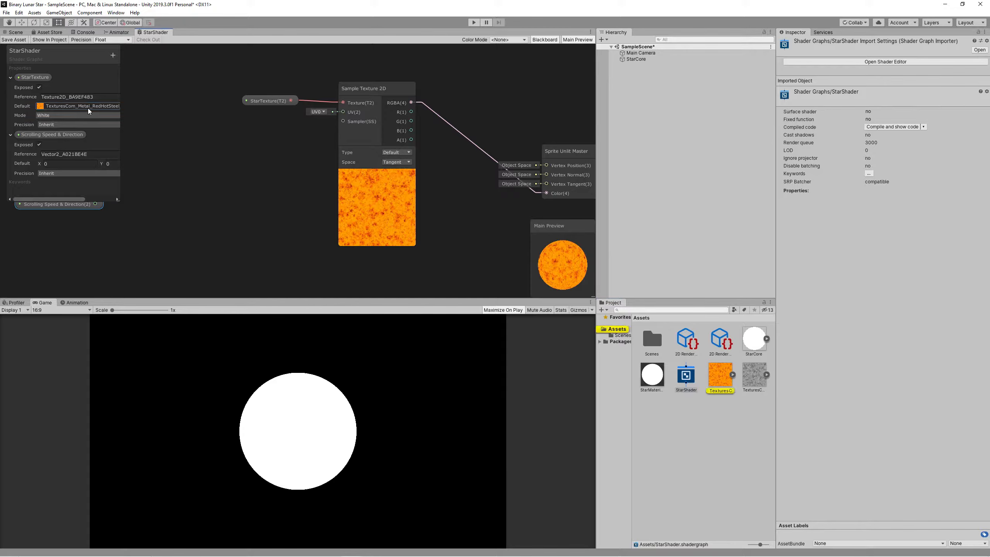
# Make the grey RedHotSteel mask StarTexture's default texture.
pyautogui.moveTo(121, 202); pyautogui.dragTo(153, 194)
pyautogui.click(155, 106)
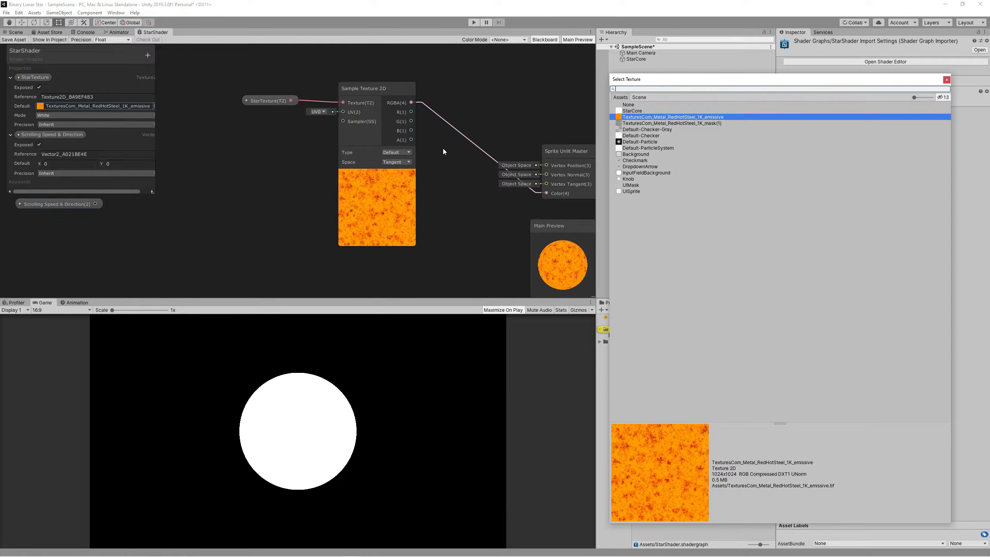
pyautogui.doubleClick(643, 125)
pyautogui.scroll(-2, 273, 207)
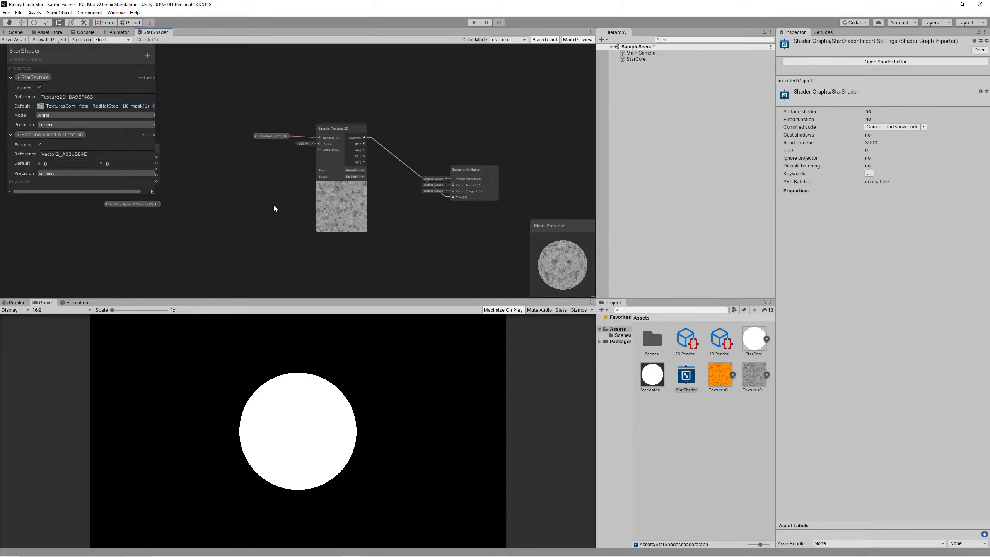
pyautogui.scroll(2, 274, 205)
pyautogui.moveTo(235, 201); pyautogui.dragTo(355, 195, button='middle')
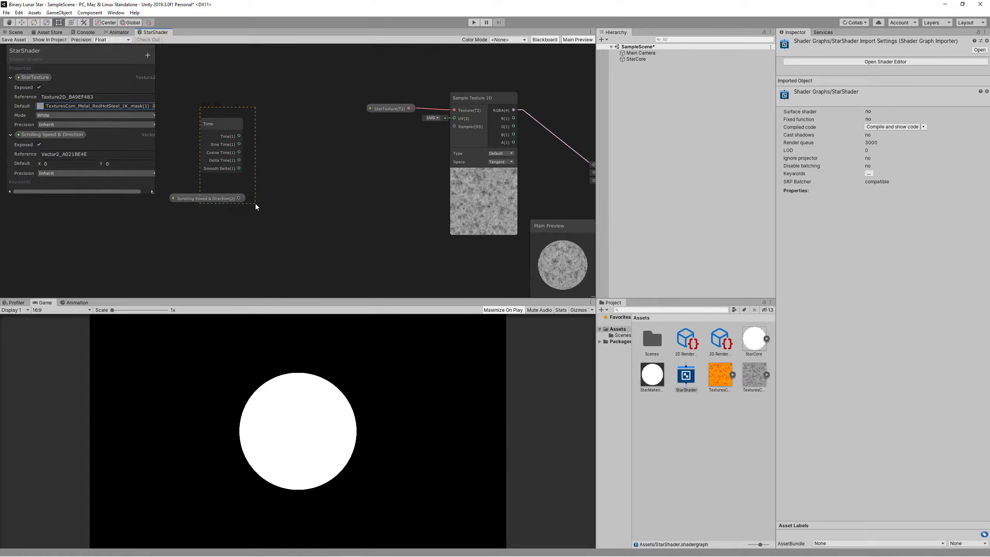
# Add a Multiply node with Time into A and Scrolling Speed & Direction into B.
pyautogui.moveTo(255, 204); pyautogui.dragTo(256, 203)
pyautogui.moveTo(232, 167); pyautogui.dragTo(260, 163)
pyautogui.rightClick(301, 162)
pyautogui.click(312, 166)
pyautogui.write('m')
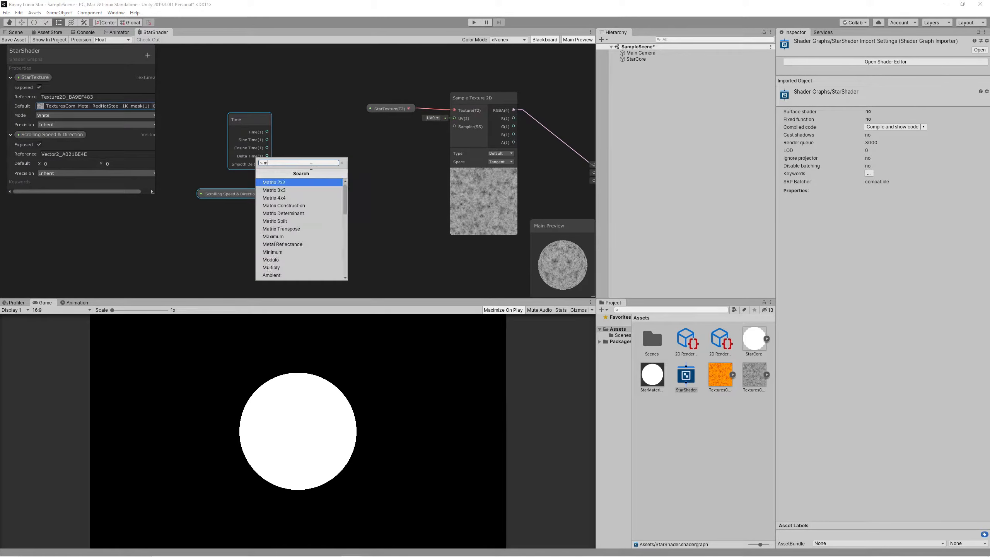
pyautogui.write('ult')
pyautogui.press('Return')
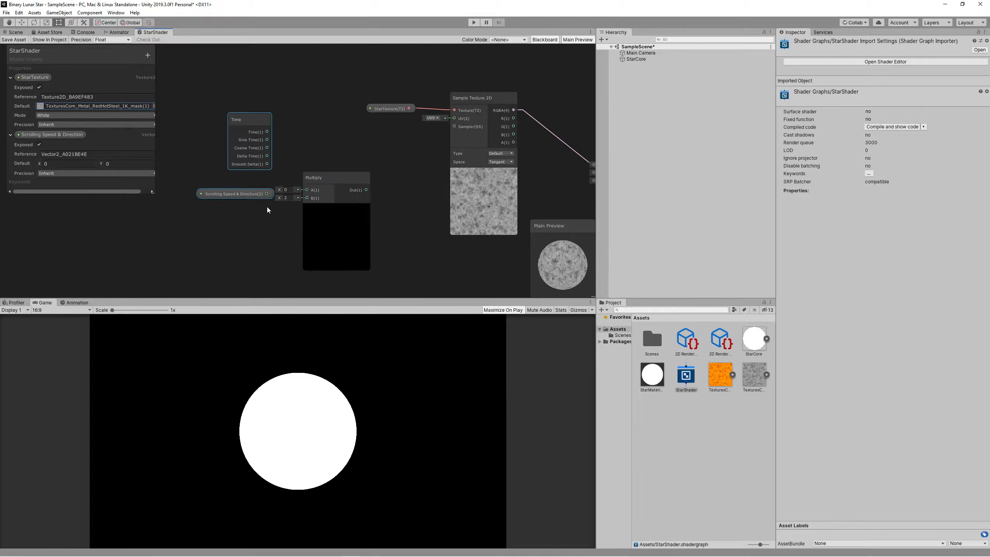
pyautogui.moveTo(255, 155); pyautogui.dragTo(284, 188)
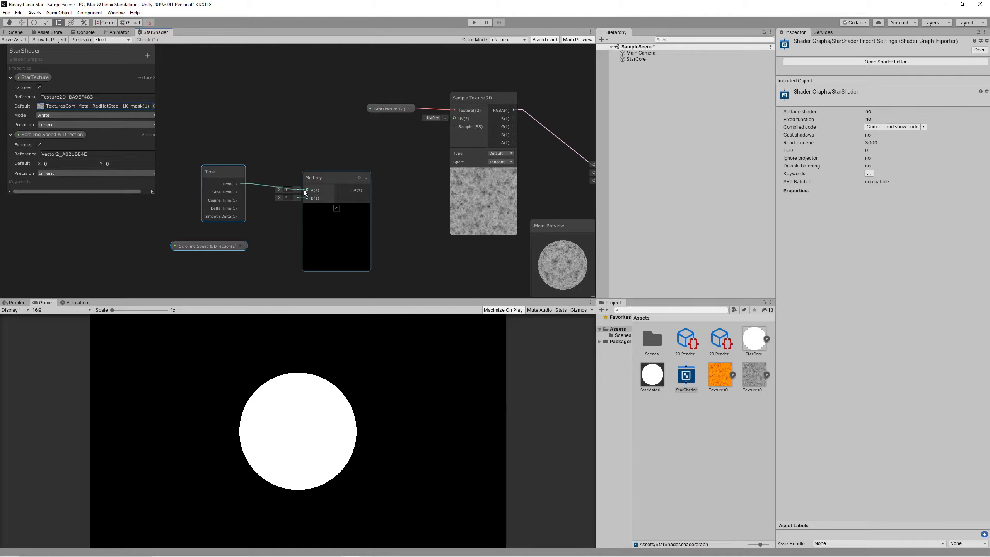
pyautogui.moveTo(240, 246); pyautogui.dragTo(307, 198)
pyautogui.moveTo(234, 158); pyautogui.dragTo(351, 249)
pyautogui.moveTo(325, 184); pyautogui.dragTo(259, 179)
# Add a Tiling And Offset node fed by Multiply's output and driving the texture UV.
pyautogui.rightClick(328, 180)
pyautogui.click(340, 182)
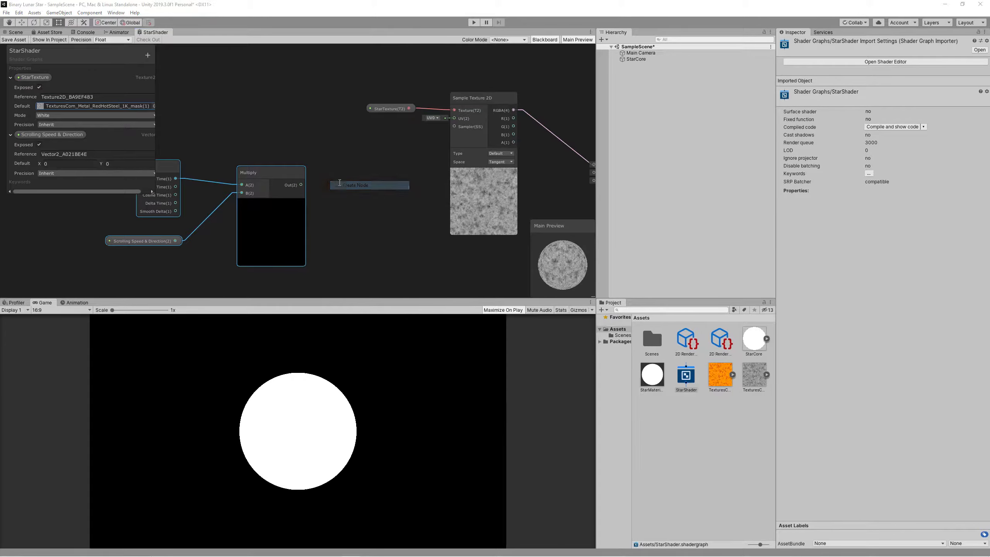
pyautogui.write('till')
pyautogui.press('BackSpace')
pyautogui.press('Return')
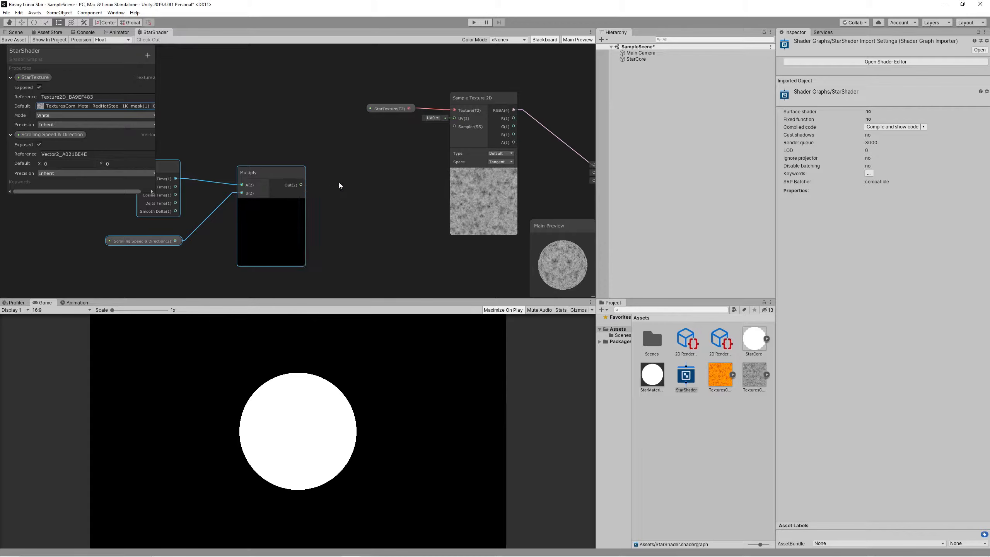
pyautogui.moveTo(351, 194); pyautogui.dragTo(368, 171)
pyautogui.moveTo(301, 184); pyautogui.dragTo(346, 202)
pyautogui.moveTo(370, 168); pyautogui.dragTo(455, 118)
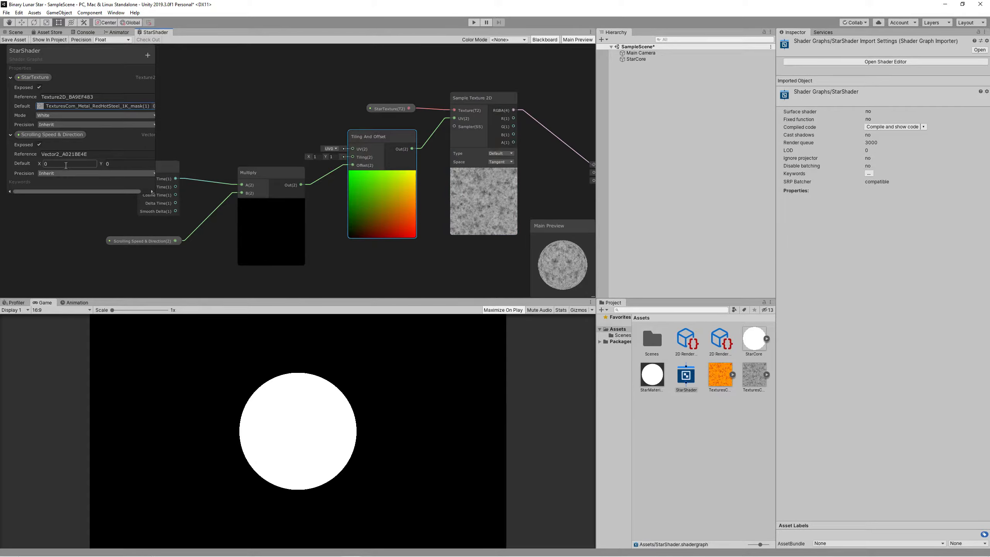
# Set the Scrolling Speed & Direction default to 1, 1.
pyautogui.write('1')
pyautogui.press('Tab')
pyautogui.write('1')
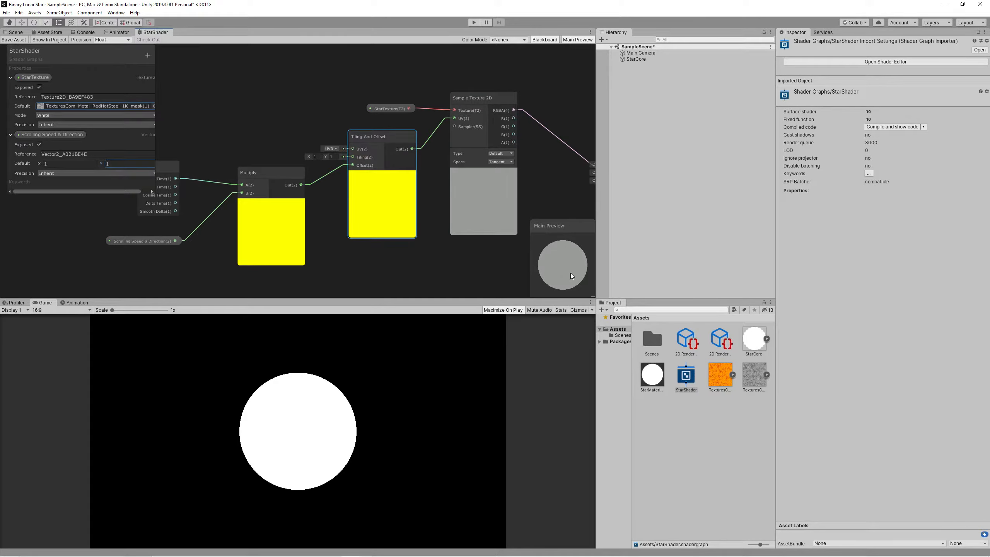
# Set the grey mask texture's Wrap Mode to Repeat and start entering 0.05 for speed X.
pyautogui.click(754, 375)
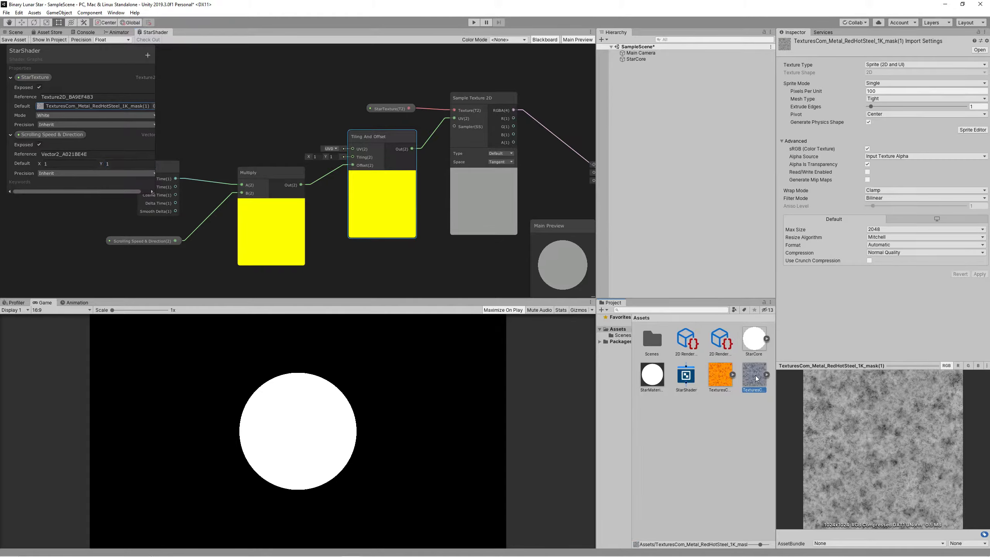
pyautogui.click(882, 190)
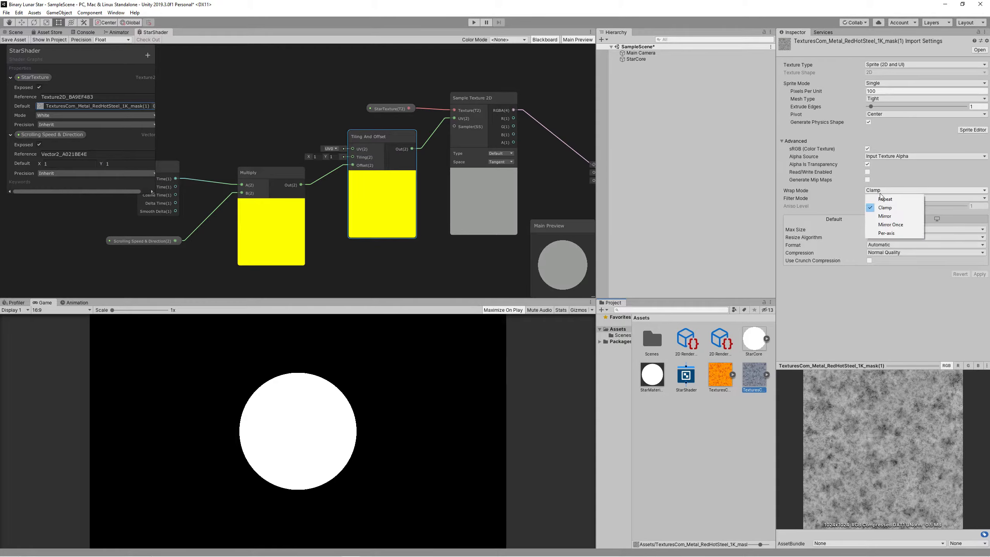
pyautogui.click(883, 199)
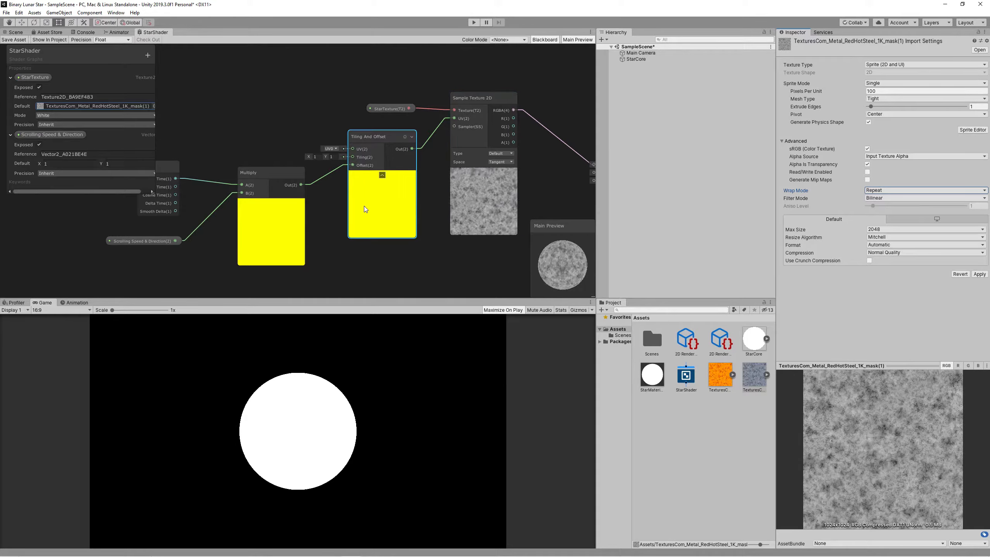
pyautogui.click(58, 164)
pyautogui.write('0.')
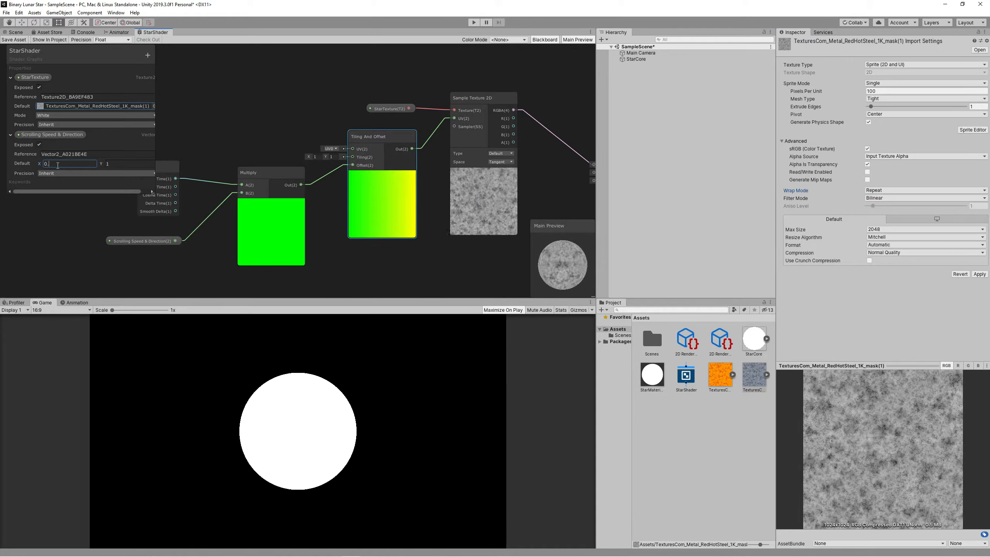
pyautogui.write('05')
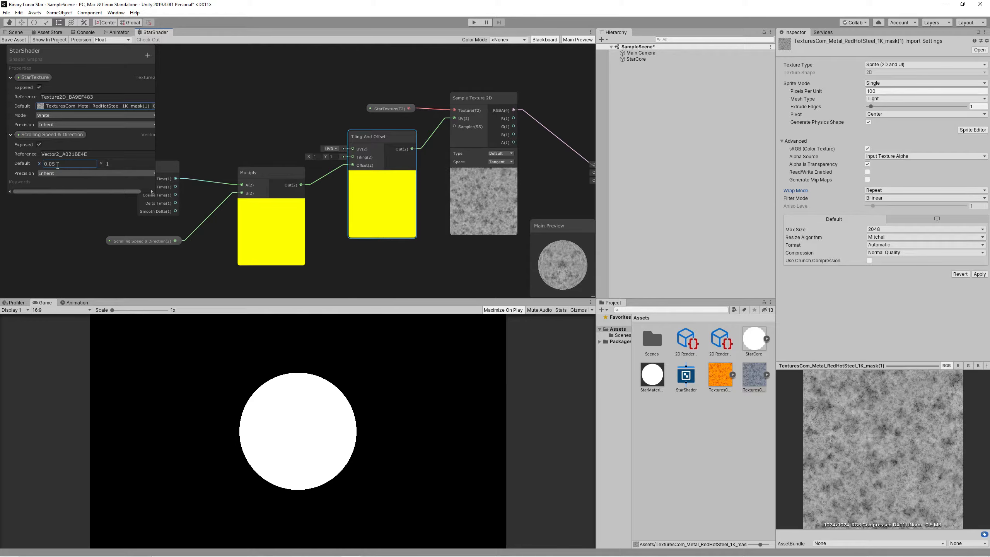
# Set the Scrolling Speed & Direction default to 0.05, 0.05.
pyautogui.press('BackSpace')
pyautogui.write('1')
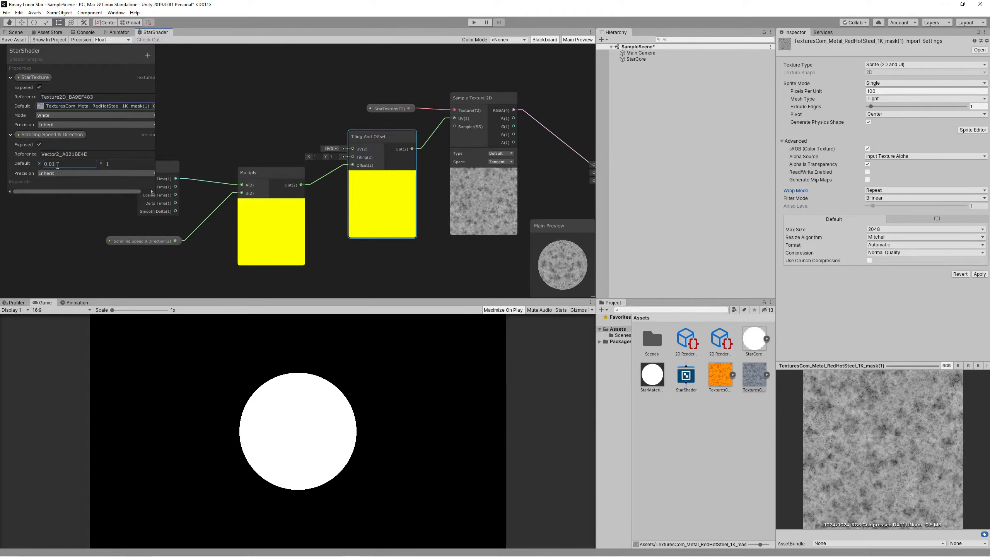
pyautogui.click(127, 163)
pyautogui.write('0.01')
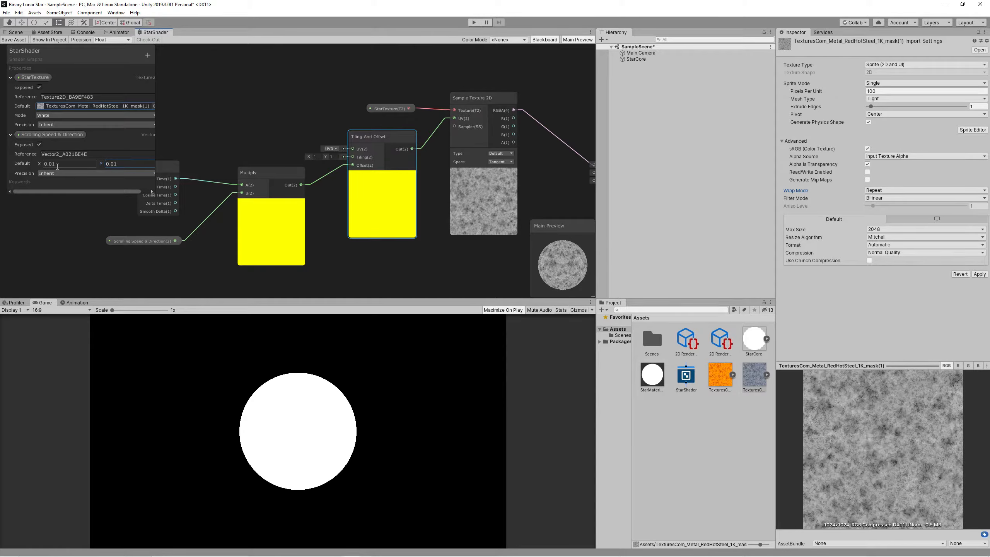
pyautogui.write('5')
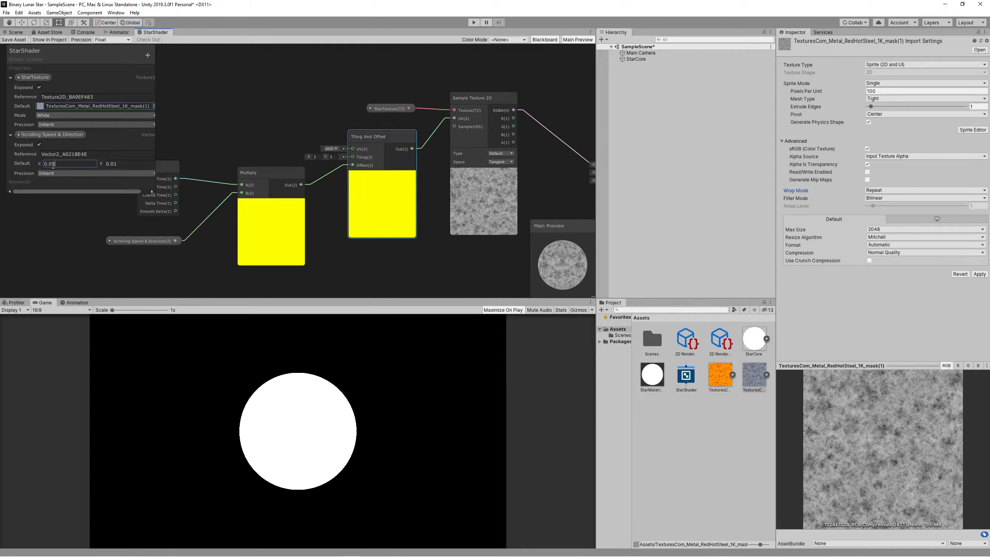
pyautogui.click(116, 164)
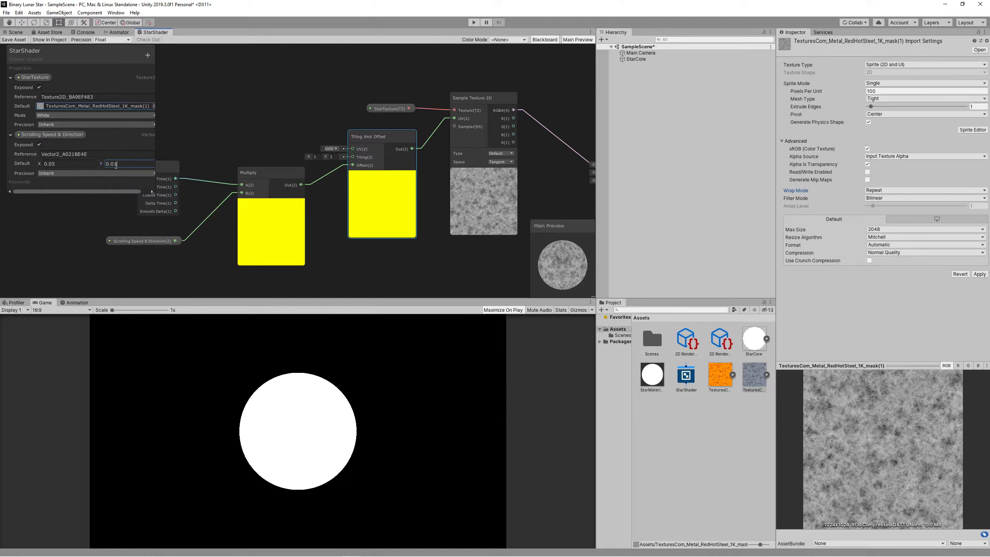
pyautogui.press('BackSpace')
pyautogui.write('5')
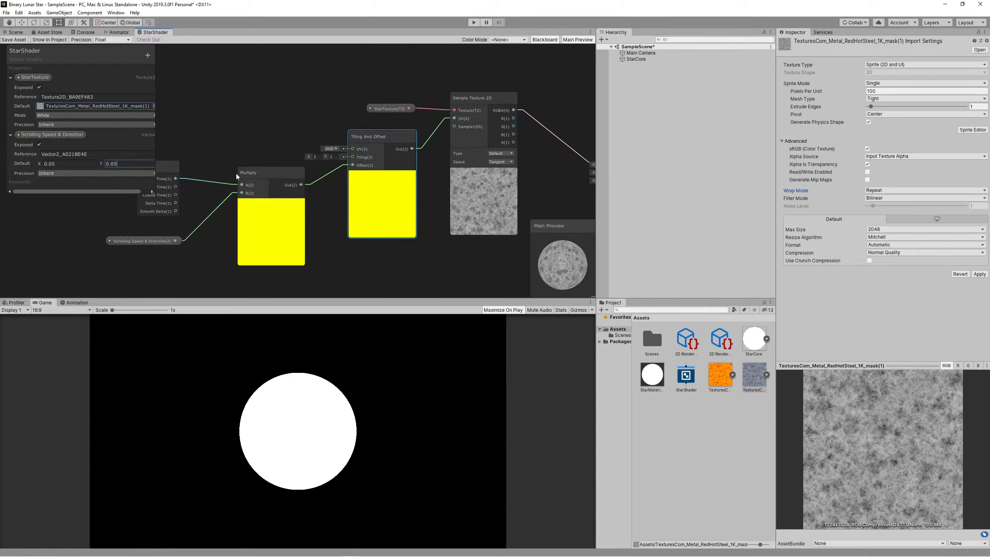
# Switch the Main Preview to a flat Quad.
pyautogui.rightClick(560, 254)
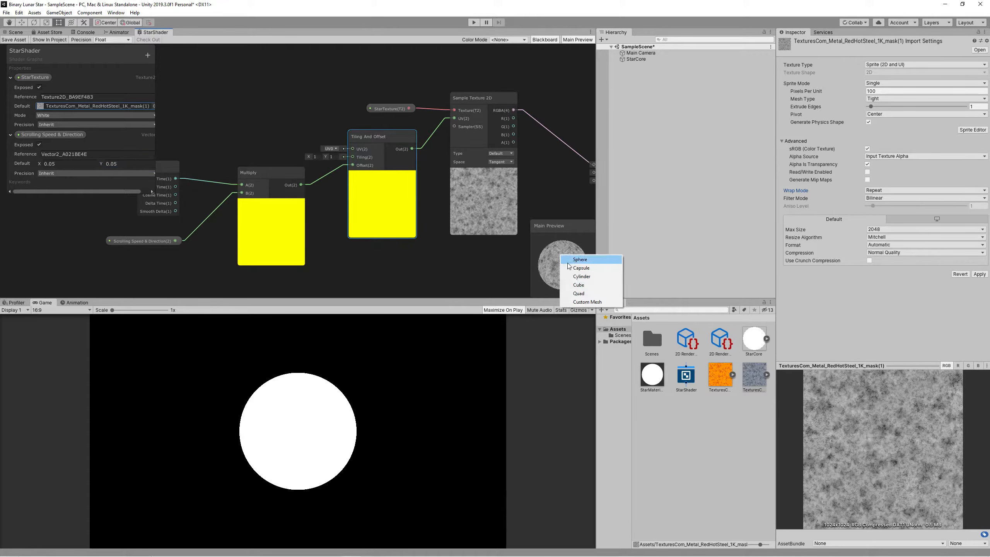
pyautogui.click(580, 292)
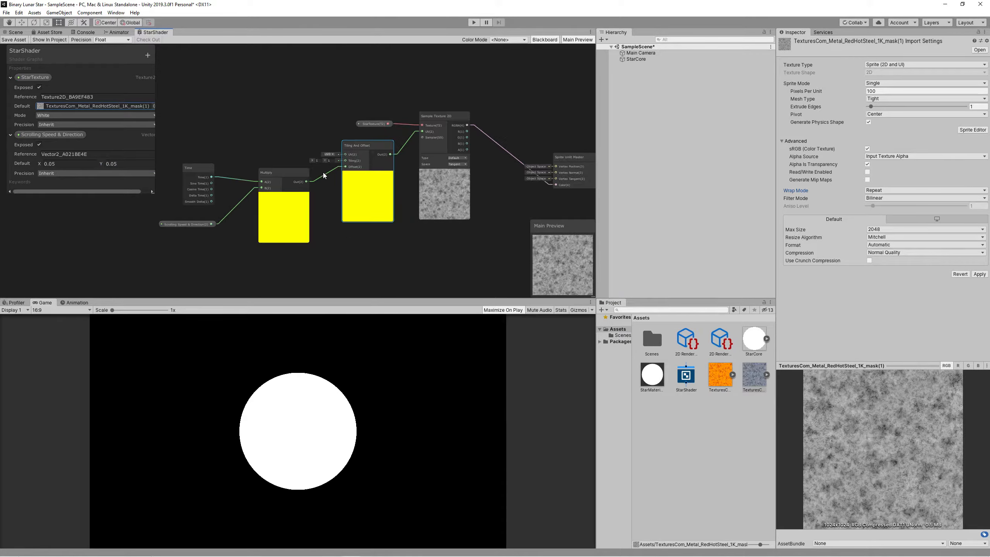
pyautogui.moveTo(527, 257); pyautogui.dragTo(384, 240, button='middle')
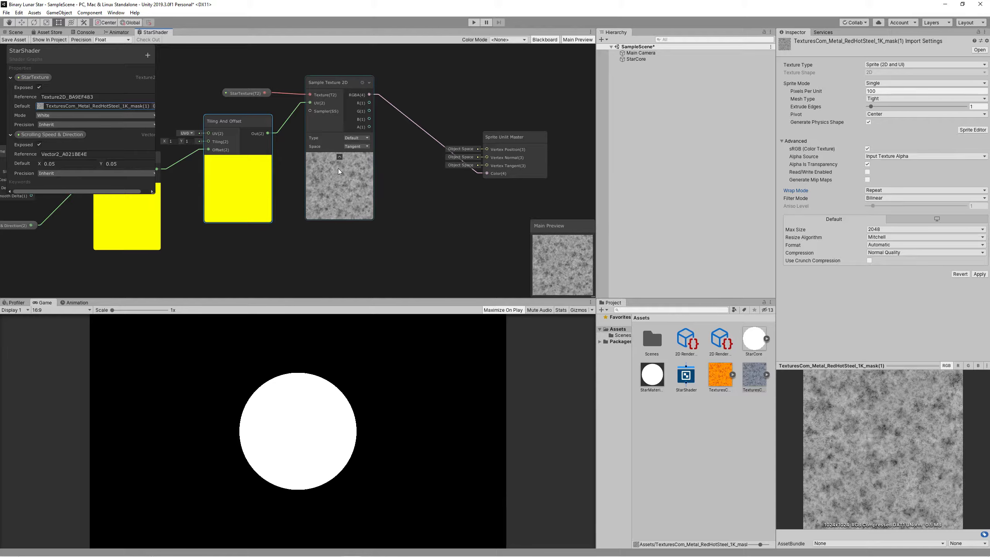
pyautogui.rightClick(352, 260)
pyautogui.click(148, 55)
# Add a Color property named StarColor to the Blackboard and set its mode to HDR.
pyautogui.click(147, 54)
pyautogui.click(176, 96)
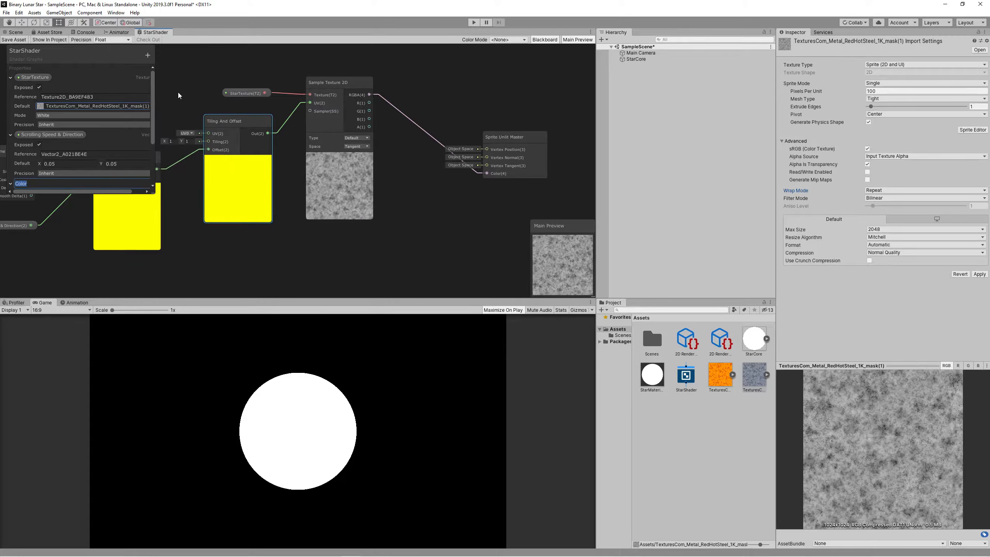
pyautogui.write('StarColoe')
pyautogui.press('BackSpace')
pyautogui.write('r')
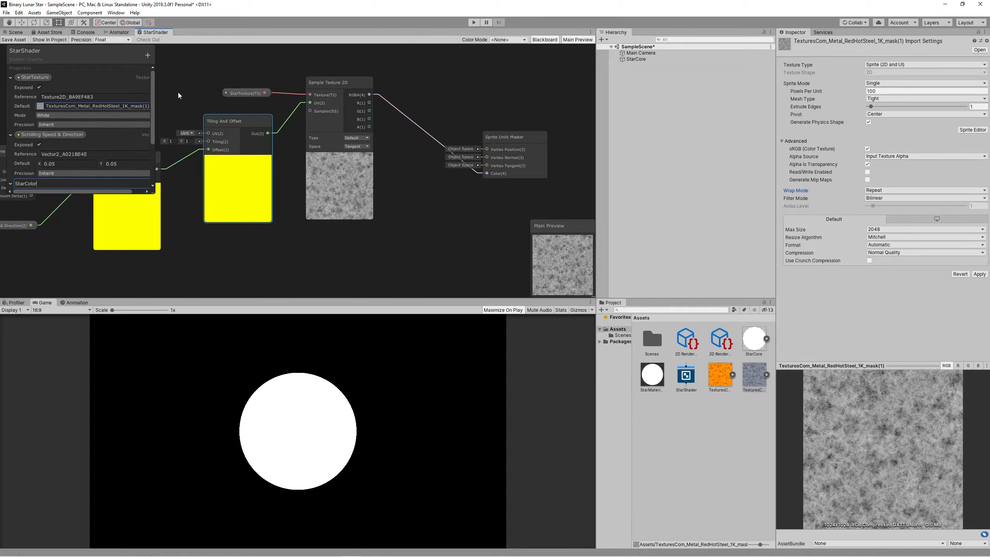
pyautogui.press('Return')
pyautogui.click(55, 222)
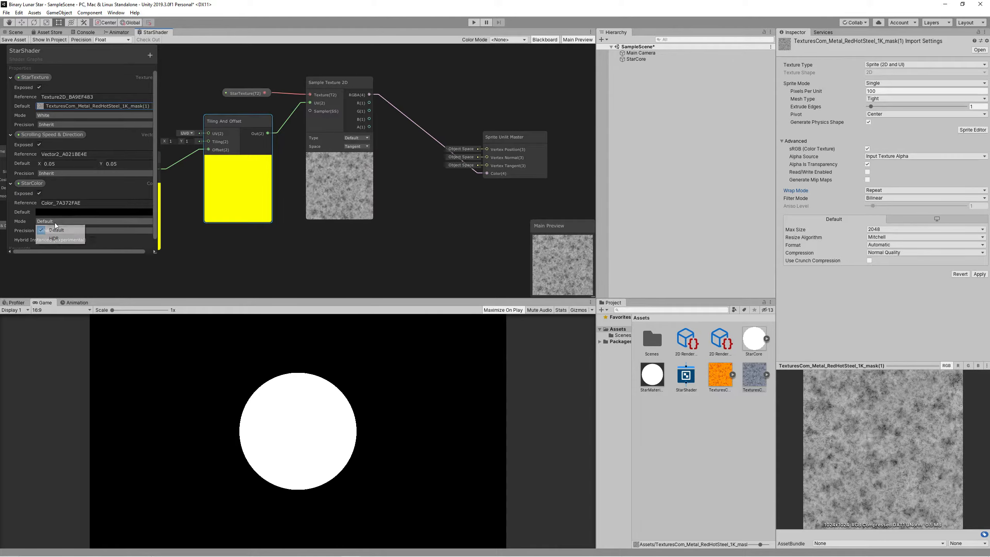
pyautogui.click(60, 234)
# Set StarColor's default to saturated orange at intensity 2 and place it on the canvas.
pyautogui.click(84, 212)
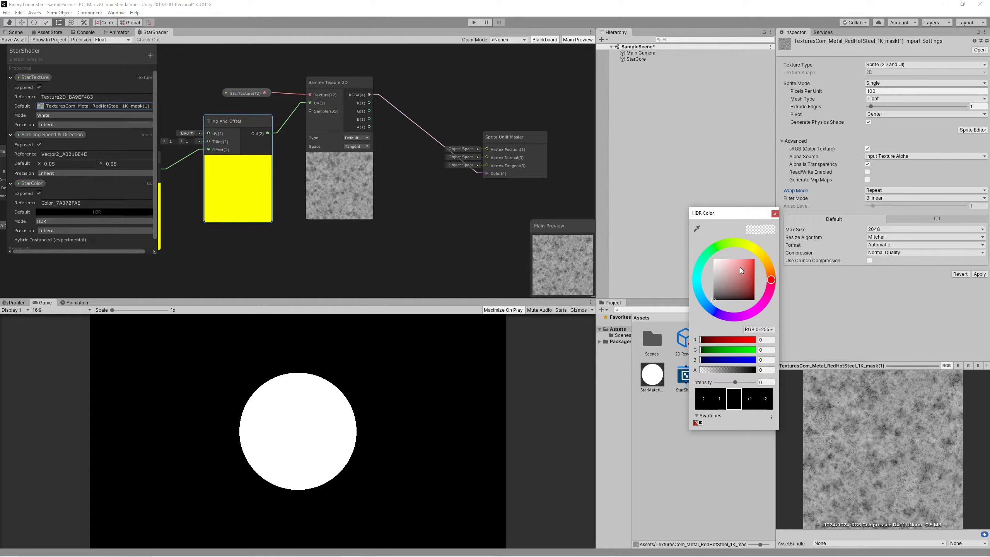
pyautogui.click(749, 262)
pyautogui.moveTo(771, 279); pyautogui.dragTo(768, 265)
pyautogui.click(754, 259)
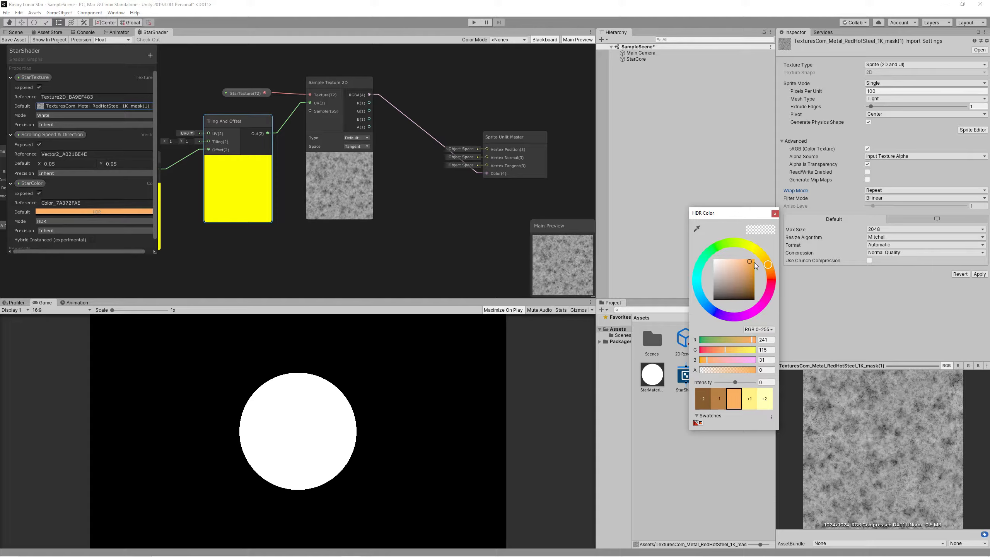
pyautogui.click(766, 382)
pyautogui.write('2')
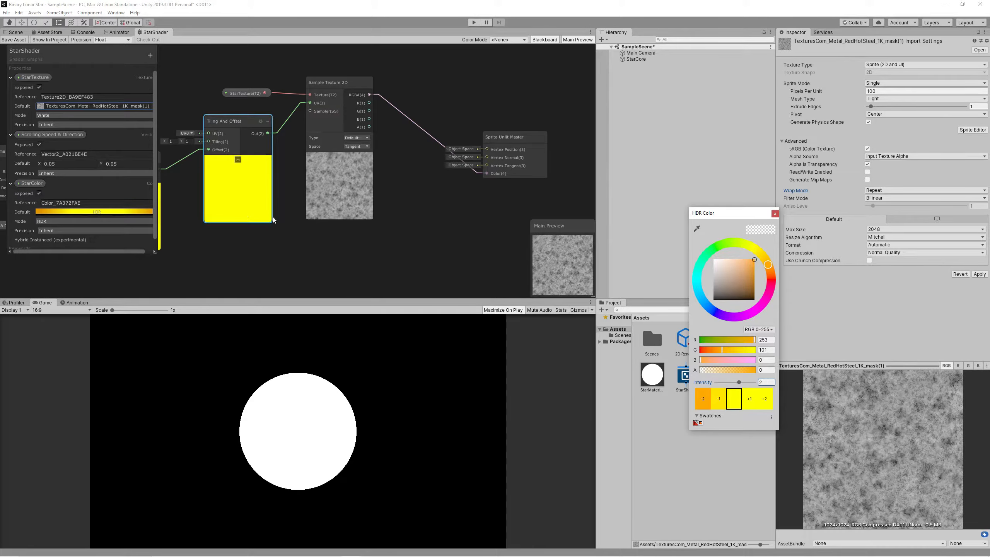
pyautogui.moveTo(25, 186); pyautogui.dragTo(319, 252)
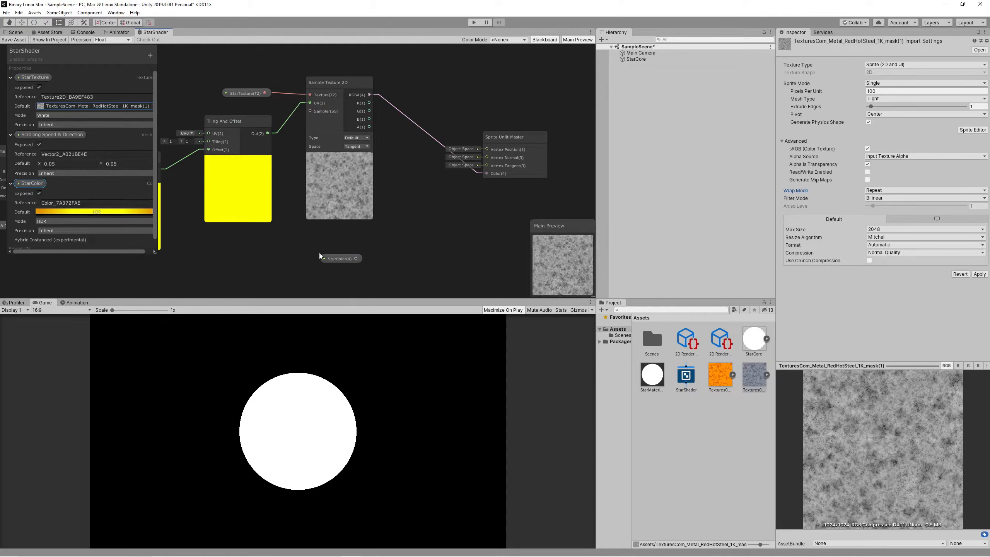
# Add a Multiply node fed by the texture sample's RGBA and StarColor.
pyautogui.rightClick(394, 237)
pyautogui.click(404, 241)
pyautogui.write('multiply')
pyautogui.press('Return')
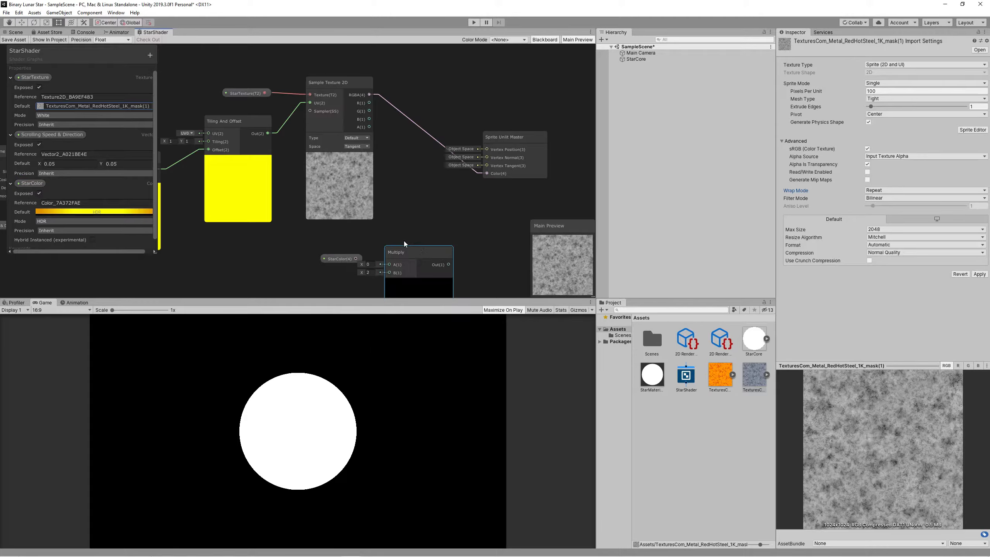
pyautogui.moveTo(369, 94); pyautogui.dragTo(356, 259)
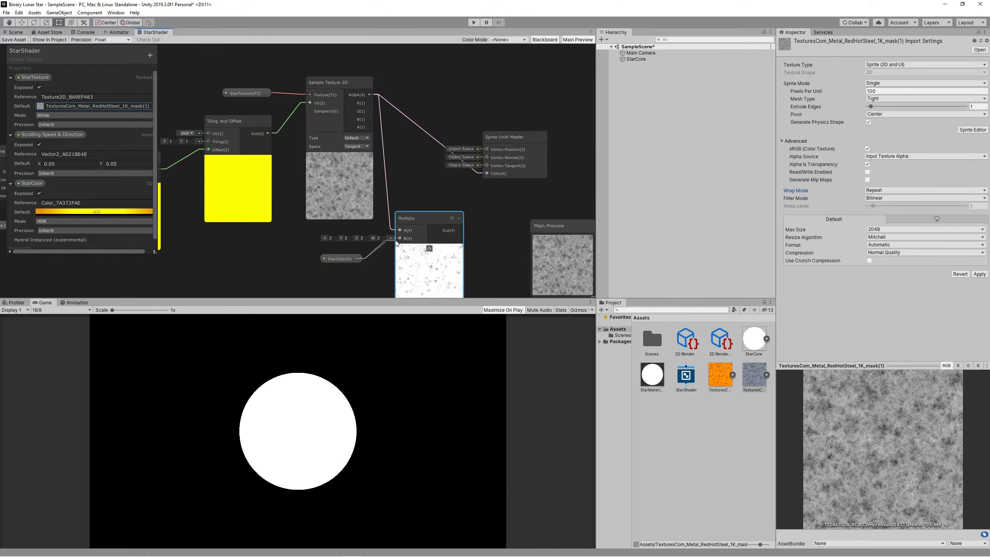
pyautogui.moveTo(428, 218); pyautogui.dragTo(486, 174)
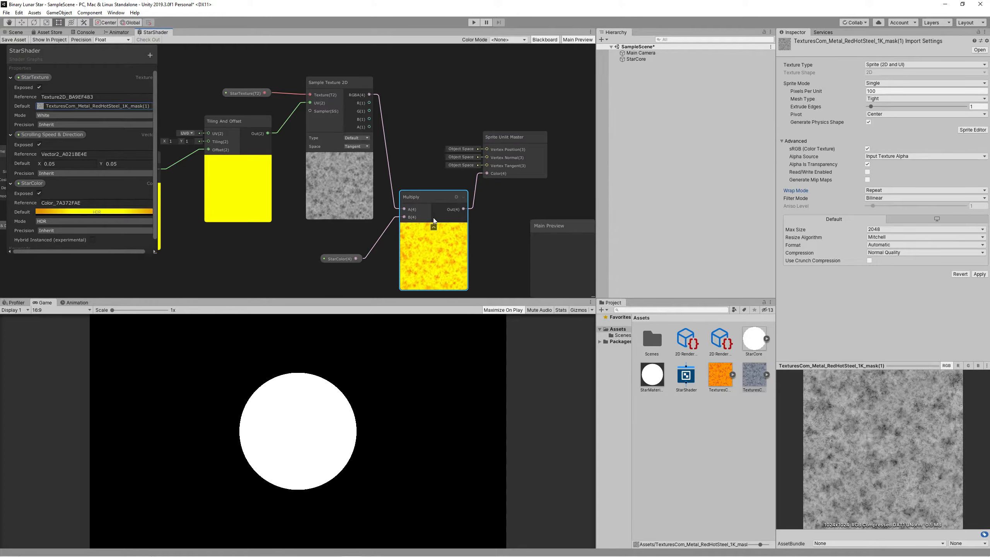
# Save the shader graph, assign StarMaterial to StarCore, and raise StarColor's alpha to 250.
pyautogui.click(15, 39)
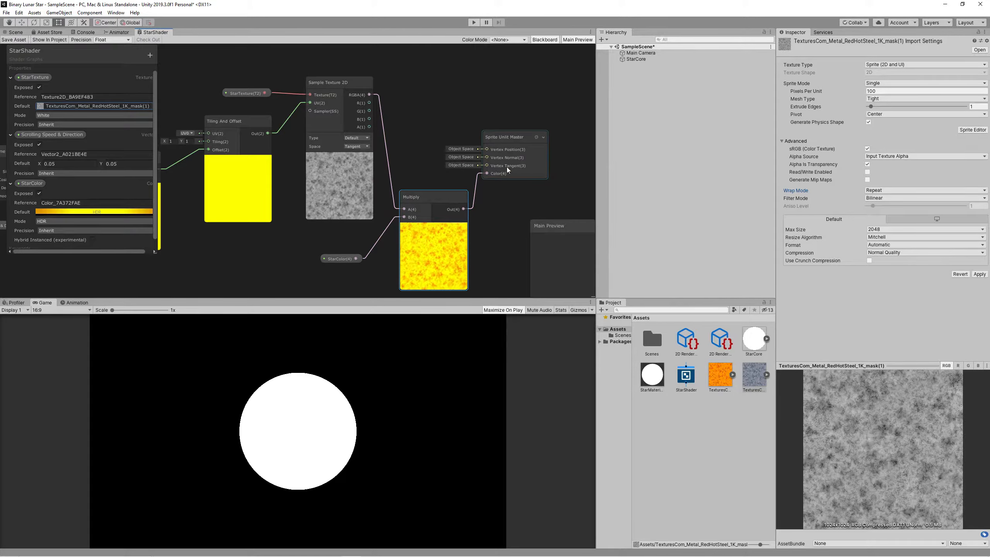
pyautogui.moveTo(654, 381); pyautogui.dragTo(643, 62)
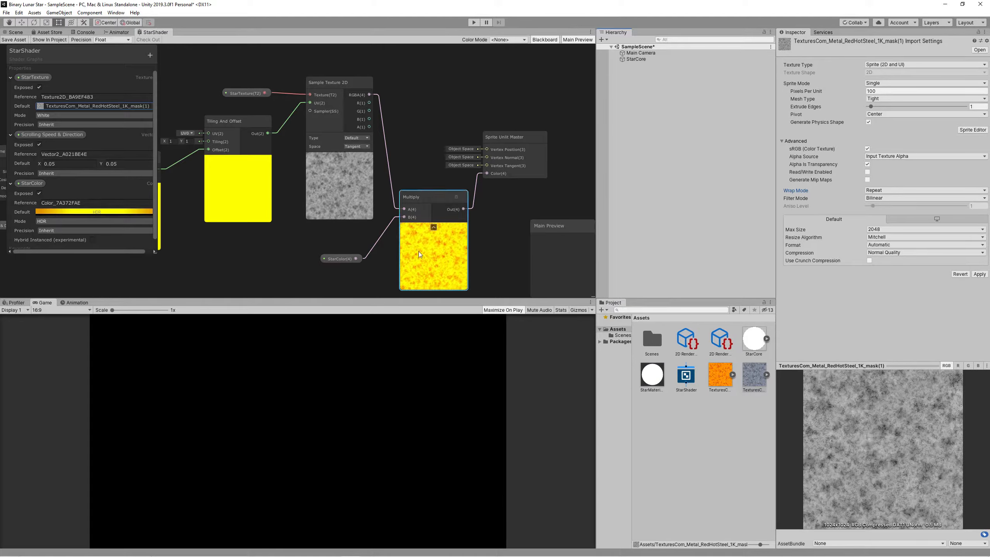
pyautogui.click(93, 212)
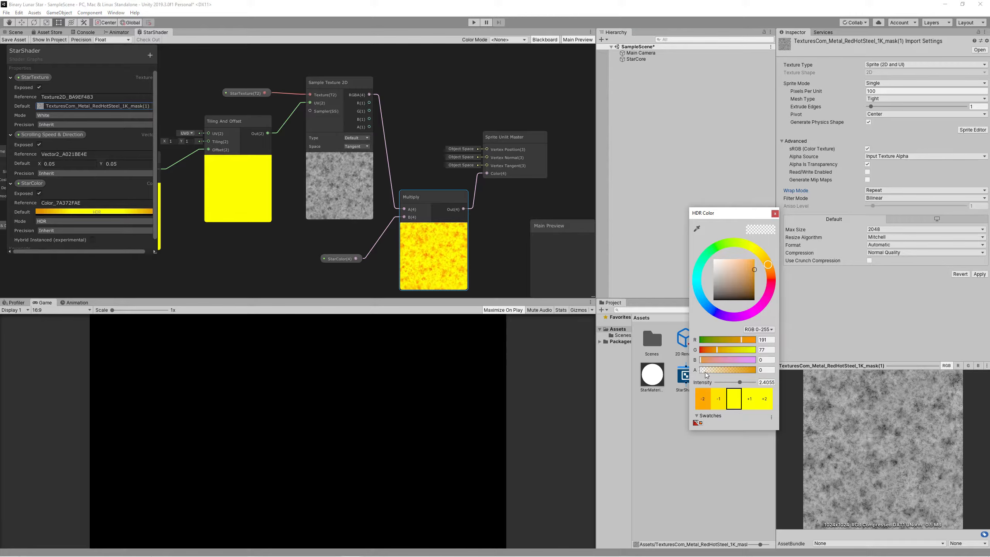
pyautogui.moveTo(701, 370); pyautogui.dragTo(753, 371)
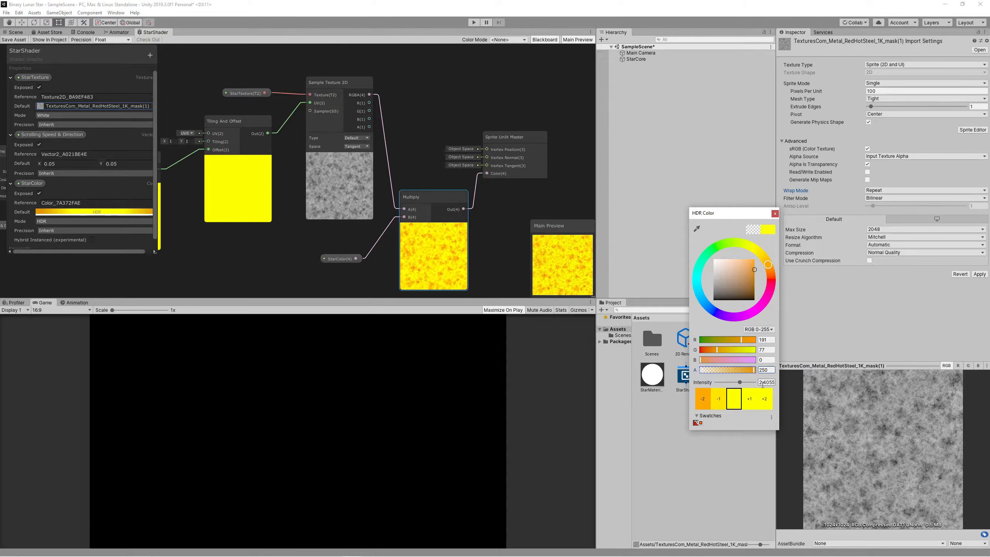
pyautogui.click(774, 213)
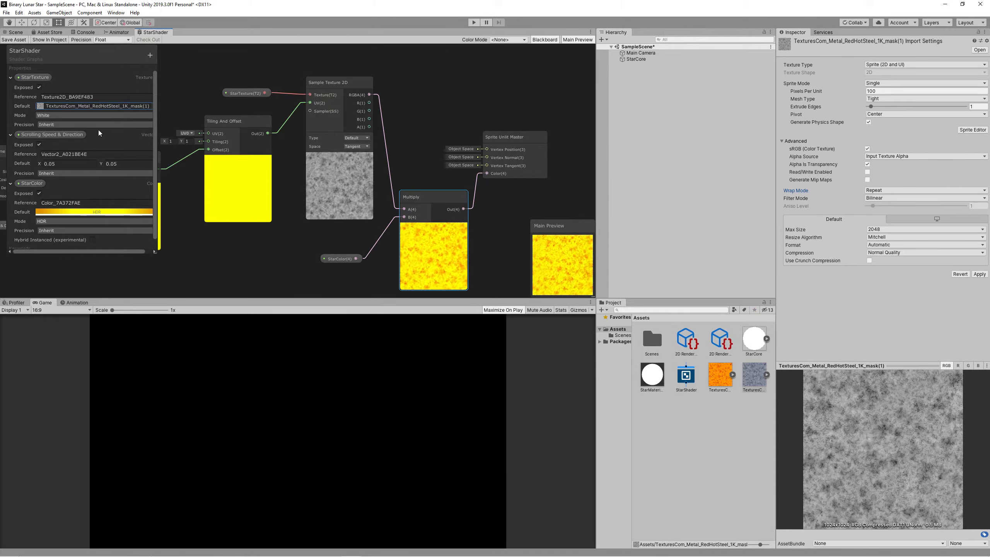
pyautogui.click(636, 59)
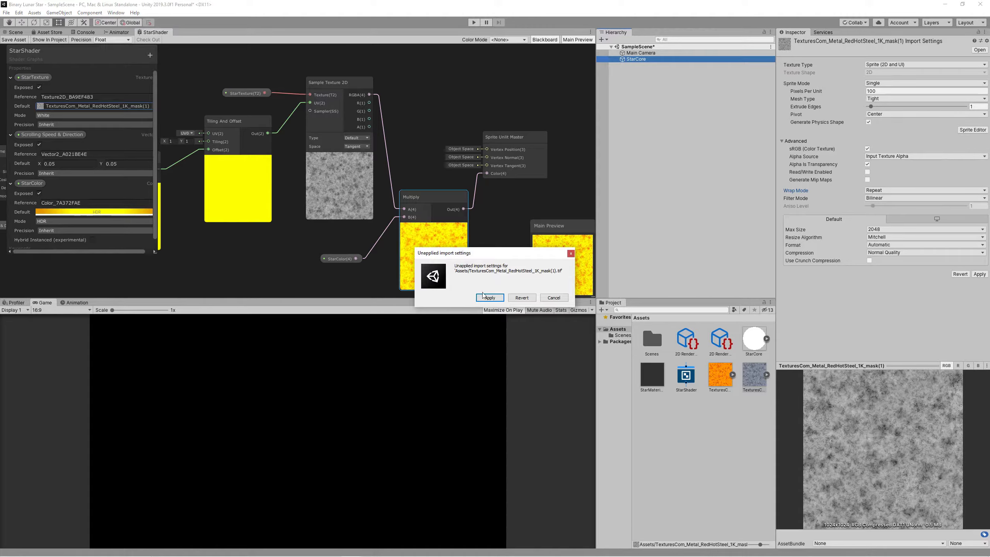
# Apply the texture import settings and set StarColor's intensity to 2, then lower it to 0.6.
pyautogui.click(483, 295)
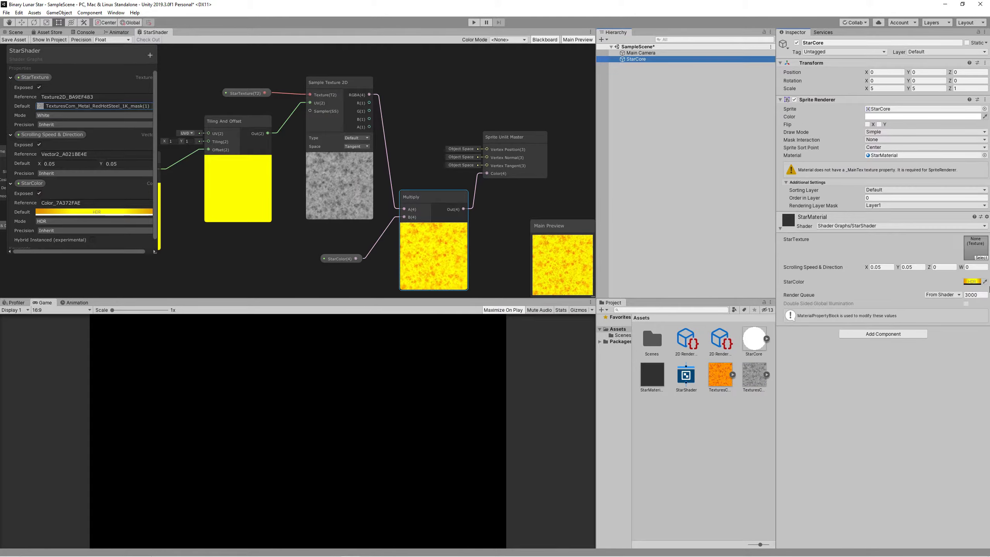
pyautogui.click(971, 281)
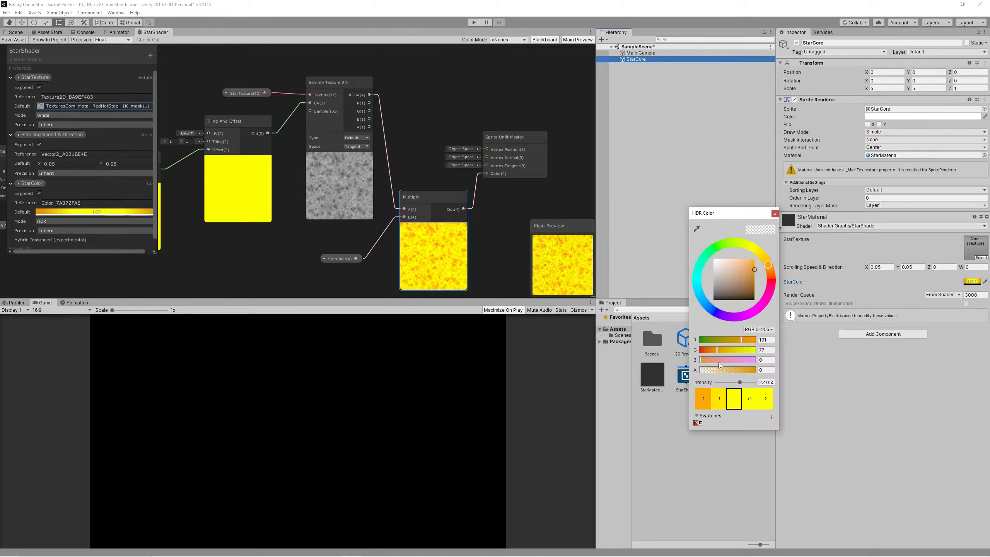
pyautogui.click(774, 382)
pyautogui.write('2')
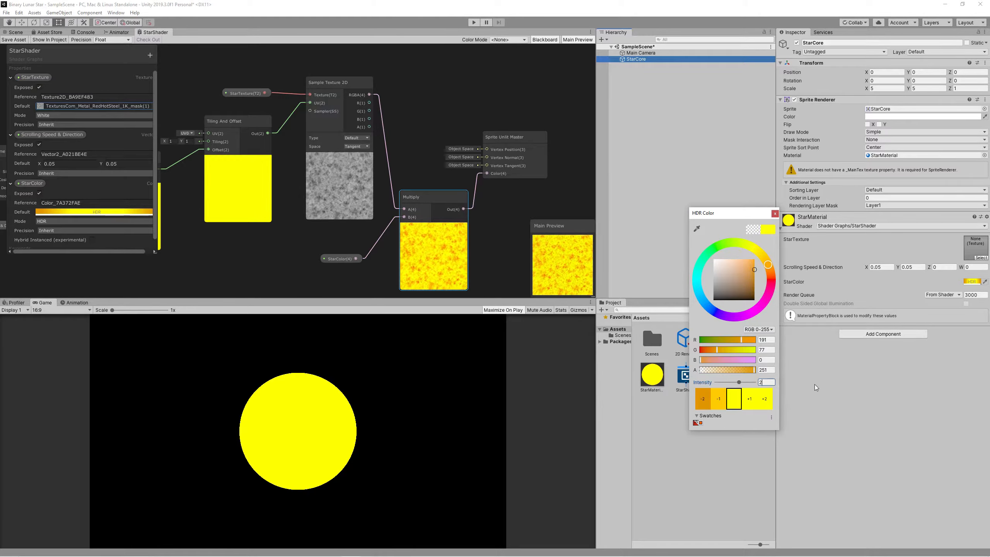
pyautogui.click(824, 385)
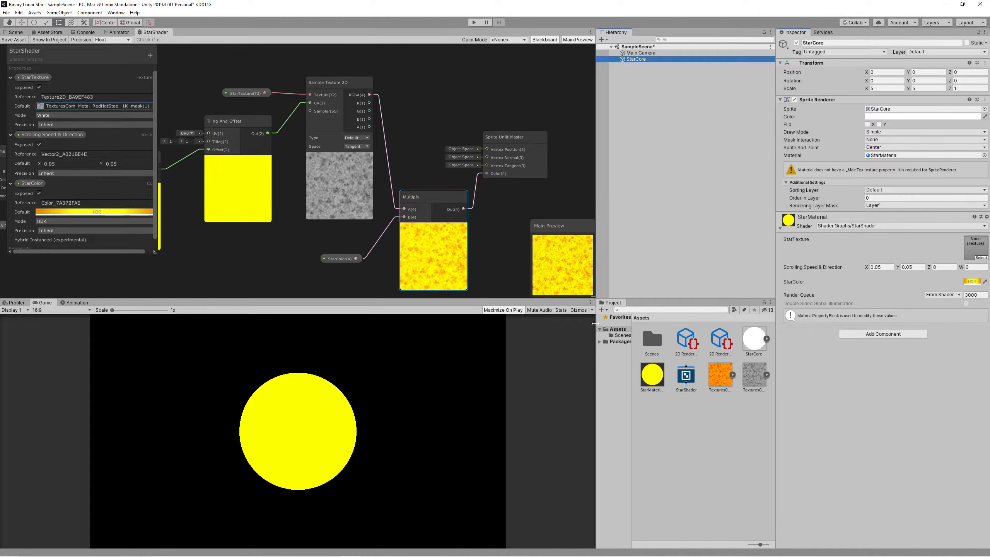
pyautogui.click(969, 282)
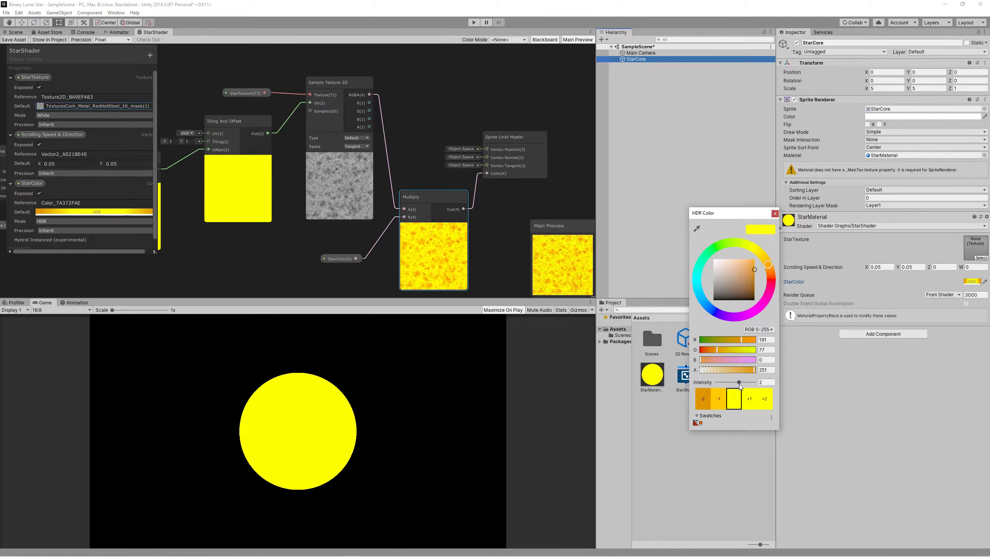
pyautogui.moveTo(740, 385); pyautogui.dragTo(737, 385)
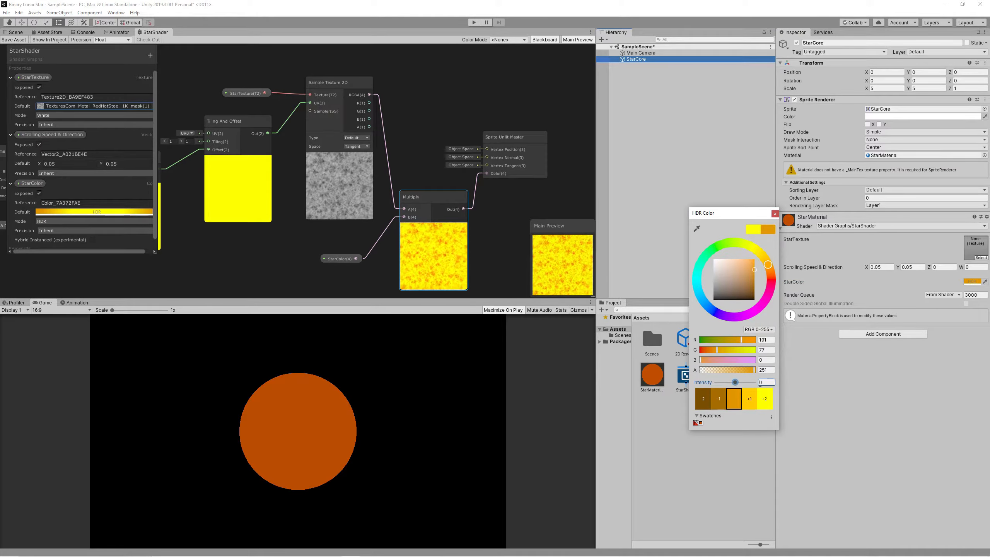
# Assign the mask texture to StarTexture and raise StarColor's intensity back to 2.
pyautogui.click(979, 258)
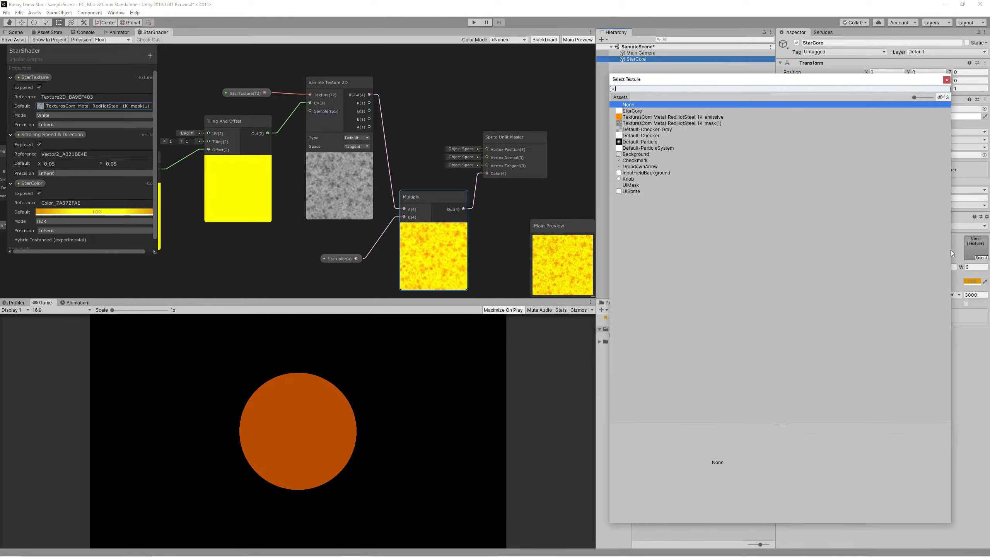
pyautogui.doubleClick(633, 124)
pyautogui.click(972, 281)
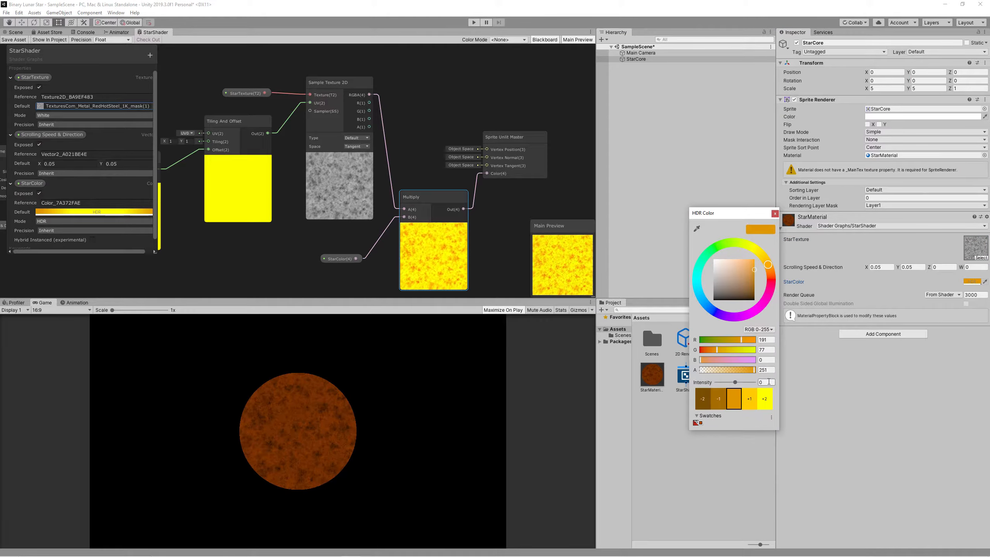
pyautogui.write('2')
pyautogui.click(666, 148)
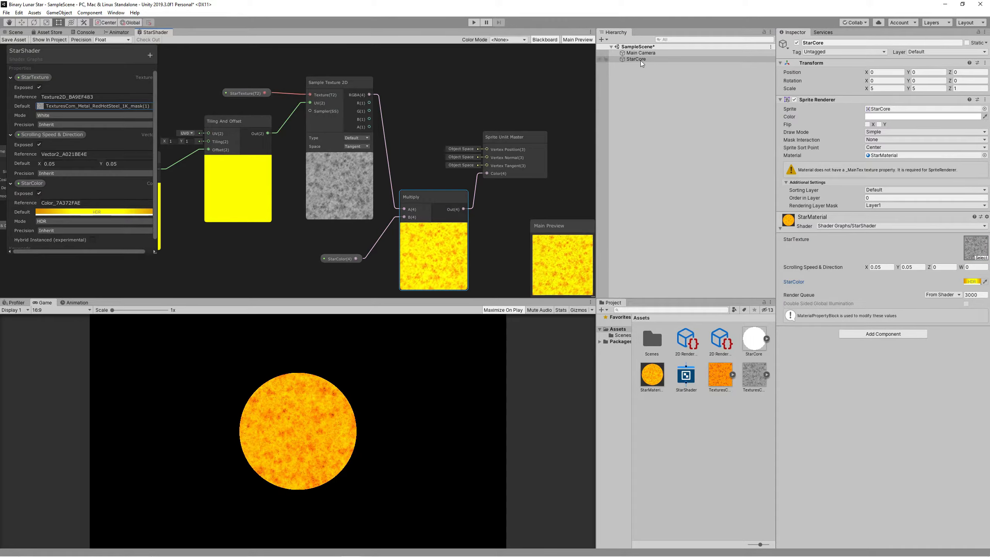
pyautogui.click(645, 53)
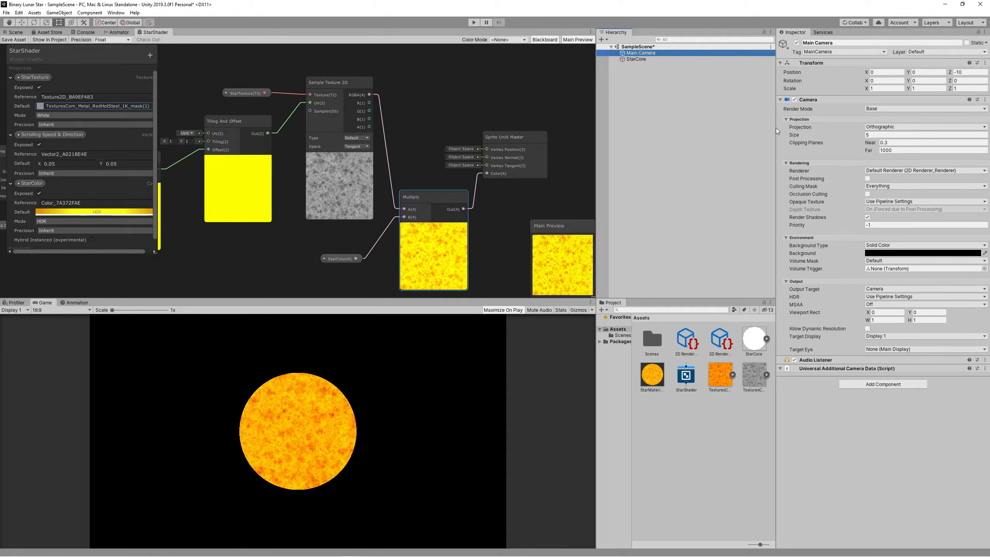
# Enable post-processing on Main Camera and add a Volume component with a new profile.
pyautogui.click(867, 179)
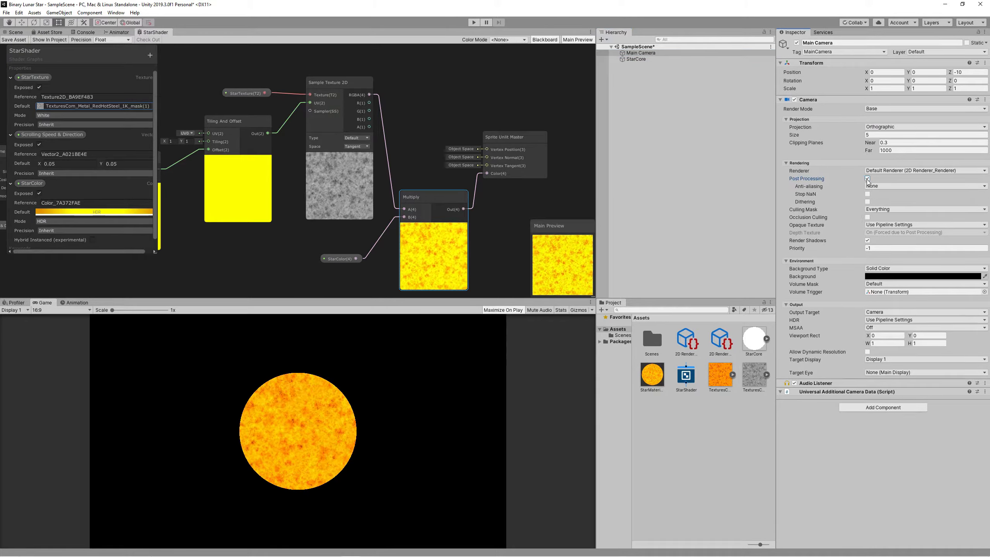
pyautogui.click(856, 409)
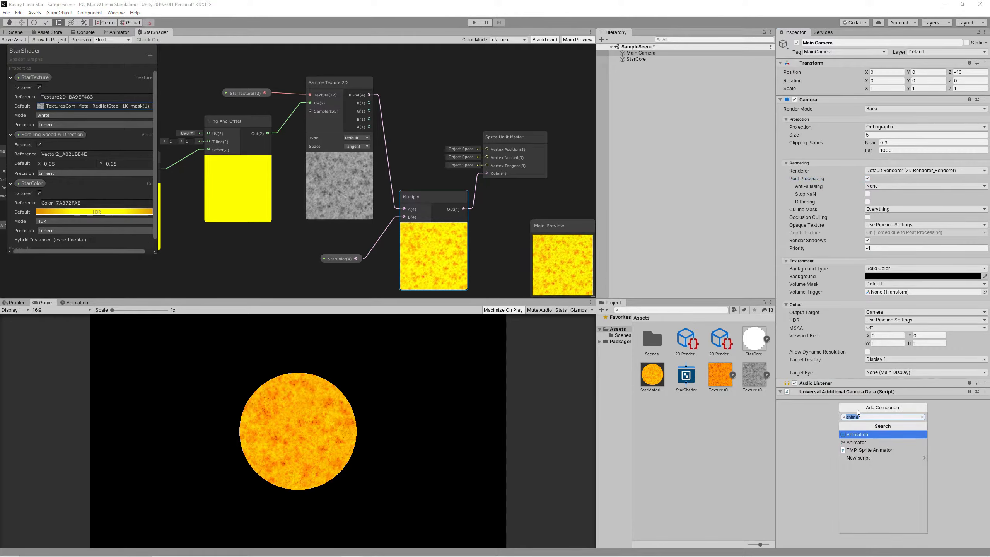
pyautogui.write('vol')
pyautogui.press('Return')
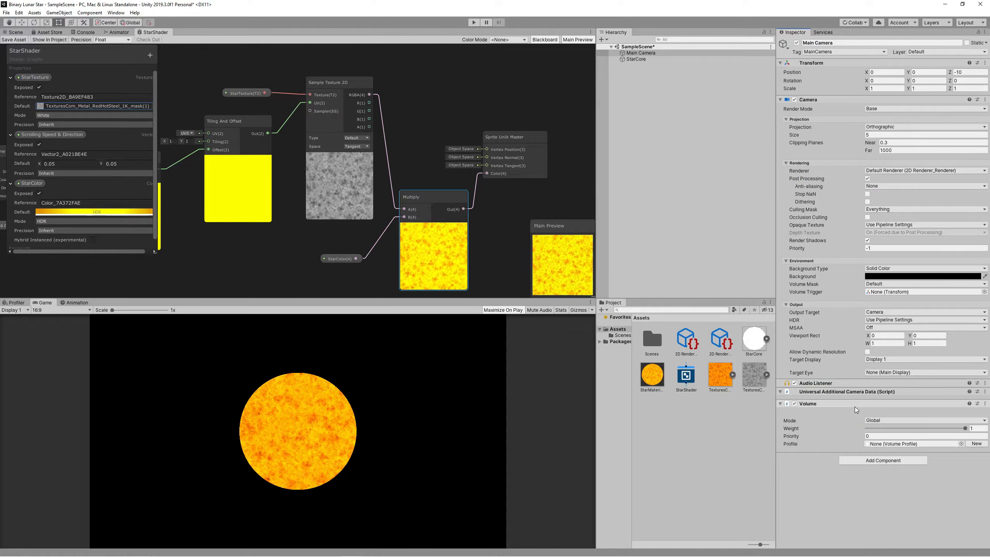
pyautogui.click(973, 444)
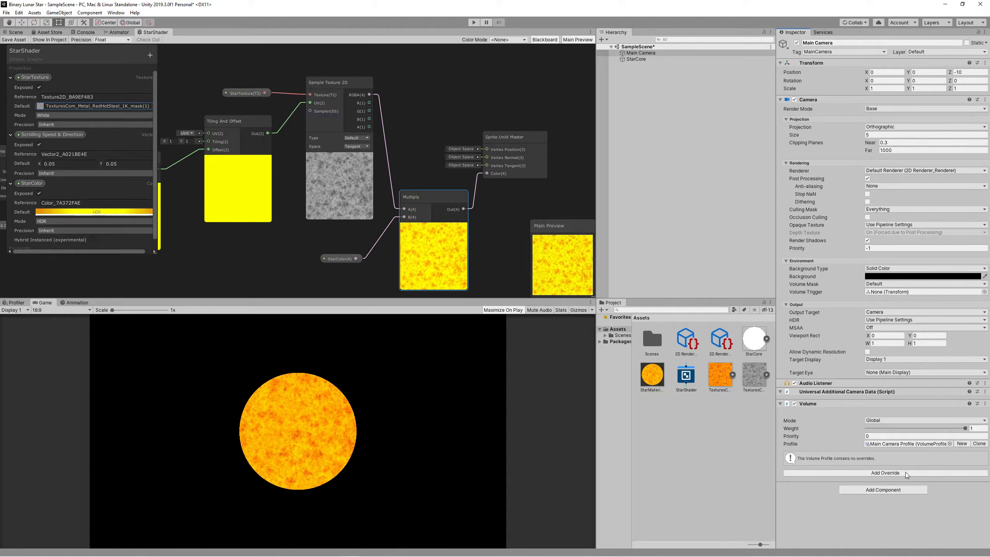
# Add a Bloom override with Threshold 1 and Intensity 1, then play to preview the glow.
pyautogui.click(905, 472)
pyautogui.click(870, 382)
pyautogui.click(871, 382)
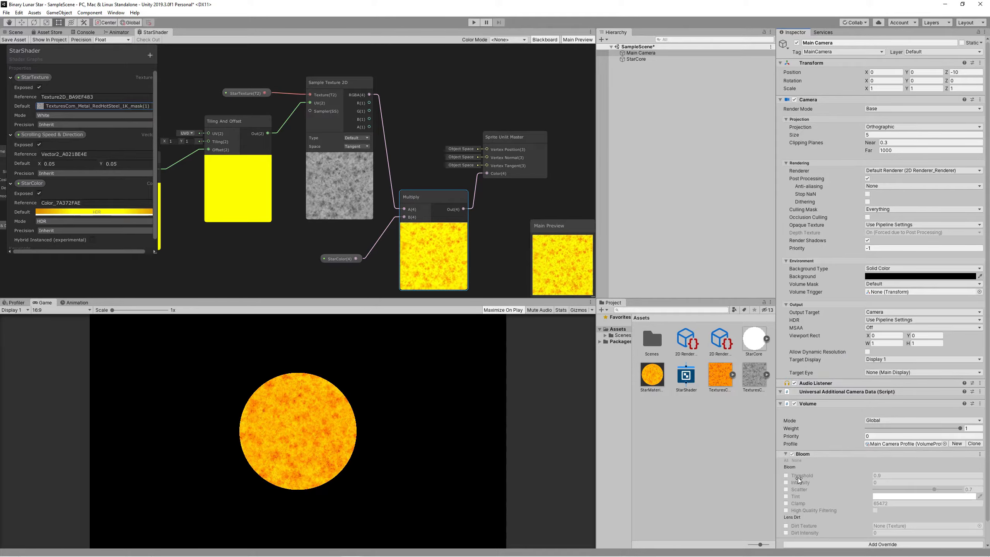
pyautogui.click(786, 475)
pyautogui.click(785, 482)
pyautogui.click(885, 475)
pyautogui.write('1')
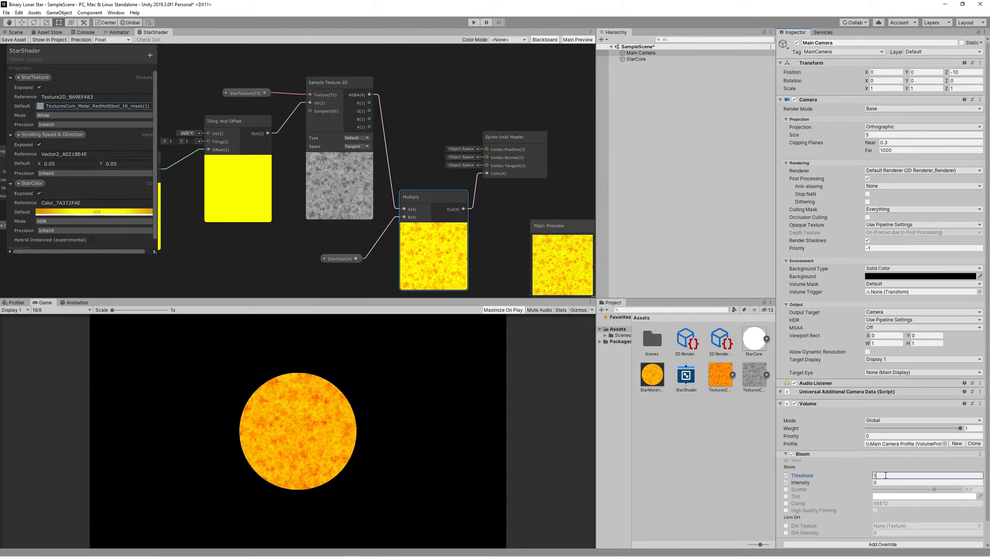
pyautogui.press('Tab')
pyautogui.write('1')
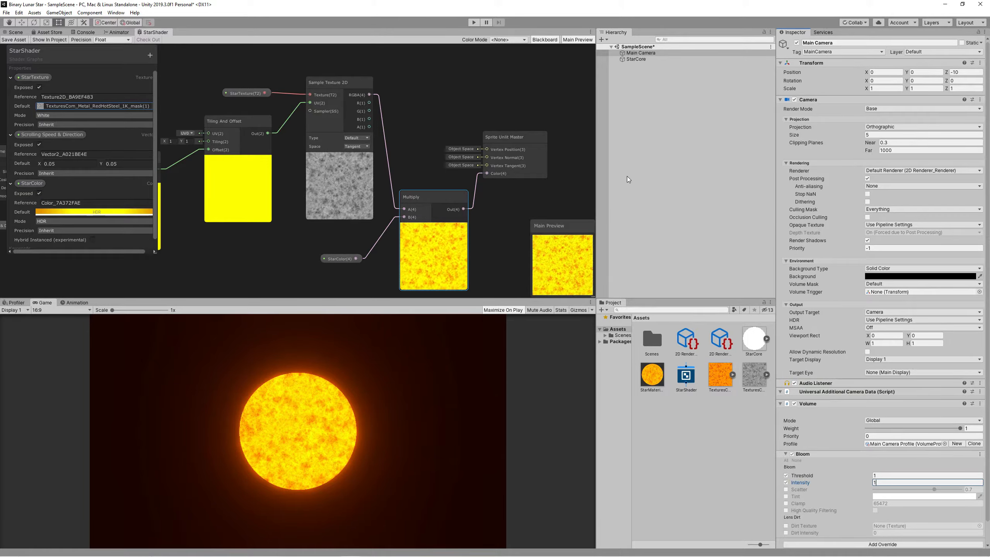
pyautogui.hotkey('ctrl', 'p')
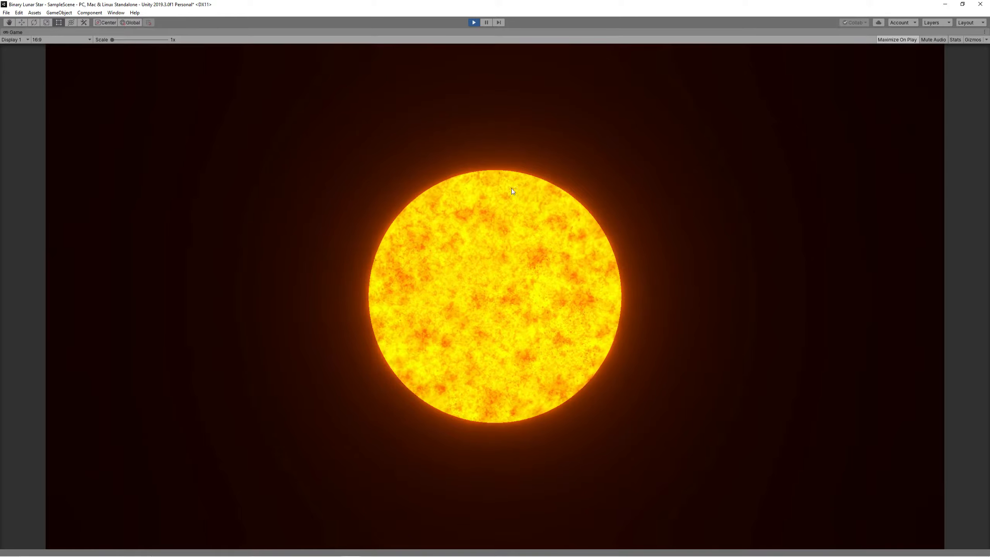
# Pause, set StarCore's material Scrolling Speed X and Y to 0.02, and exit Play mode.
pyautogui.click(487, 25)
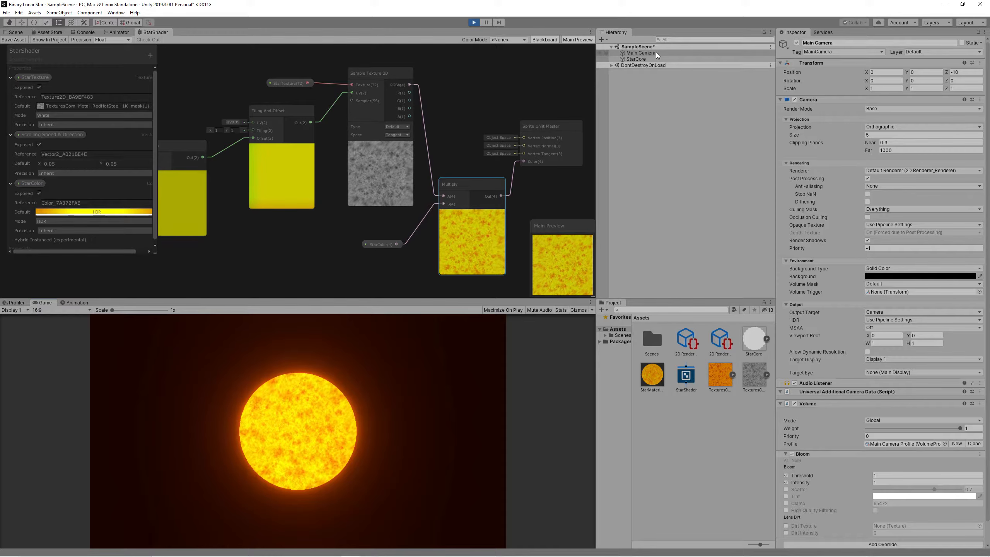
pyautogui.click(647, 59)
pyautogui.click(880, 267)
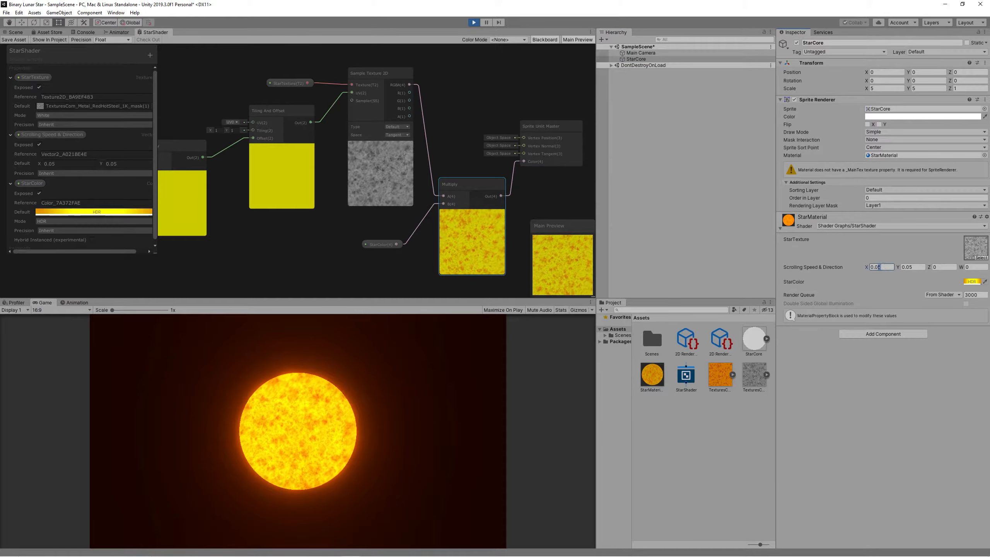
pyautogui.write('2')
pyautogui.moveTo(913, 267); pyautogui.dragTo(909, 267)
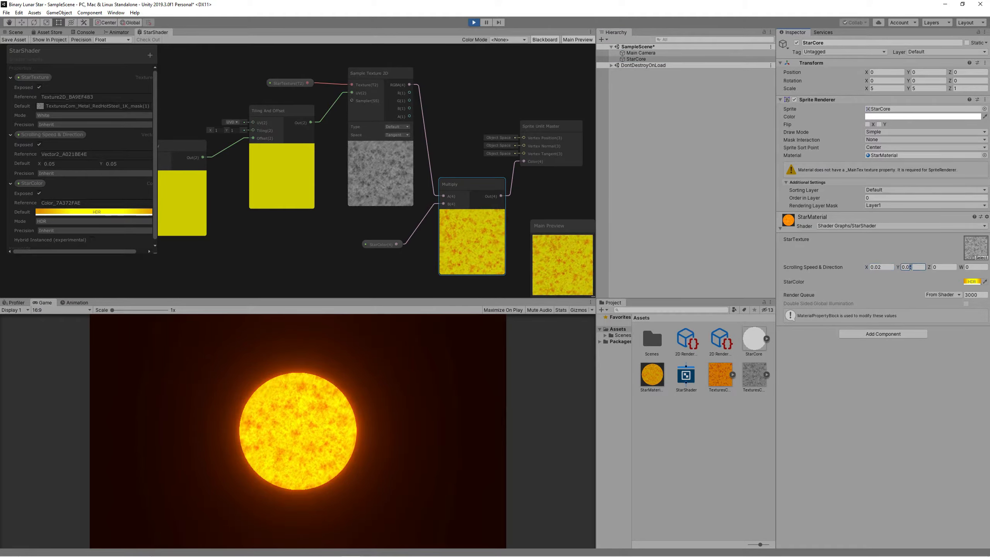
pyautogui.write('2')
pyautogui.hotkey('ctrl', 'p')
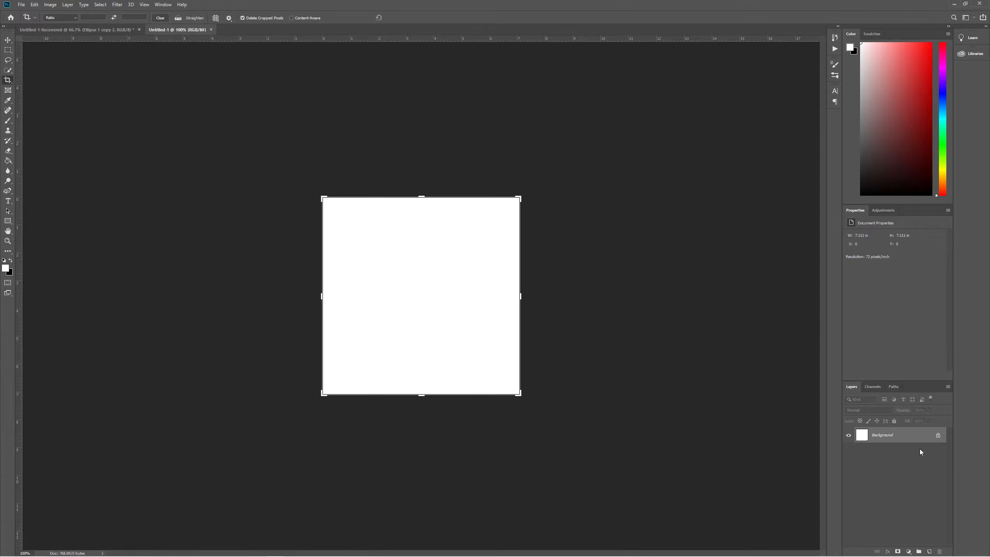
# Convert the background to Layer 0, fill it black, and select the empty upper layer.
pyautogui.doubleClick(936, 450)
pyautogui.press('Escape')
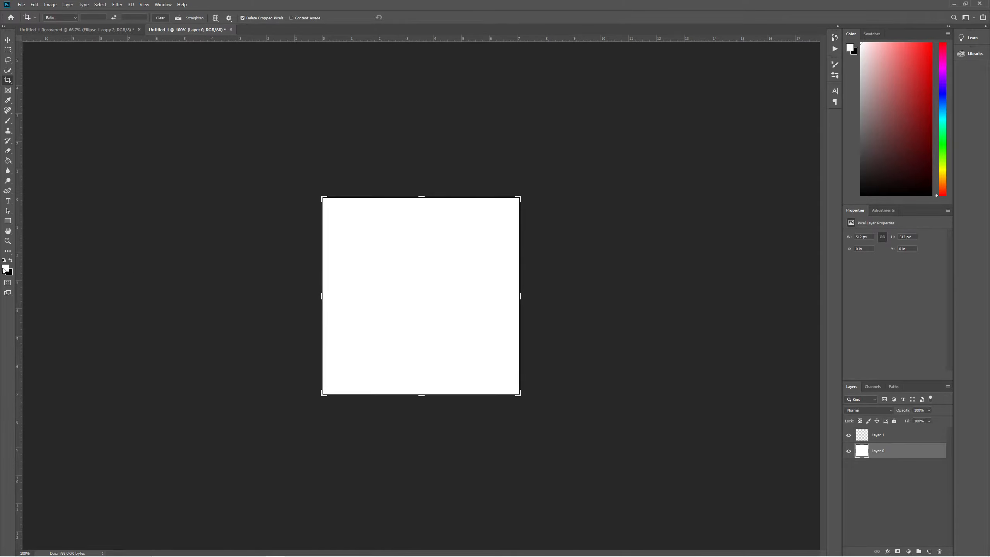
pyautogui.click(10, 261)
pyautogui.click(8, 160)
pyautogui.click(420, 273)
pyautogui.click(890, 436)
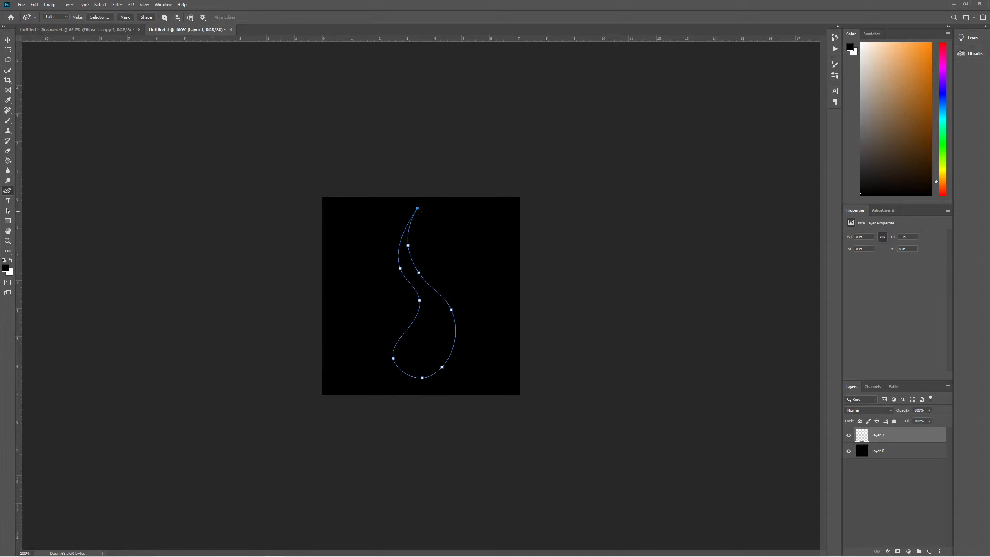
# Fill the pen-drawn flame path with white on the upper layer.
pyautogui.click(10, 261)
pyautogui.rightClick(439, 295)
pyautogui.click(467, 361)
pyautogui.click(546, 179)
pyautogui.hotkey('ctrl', 'z')
pyautogui.rightClick(436, 288)
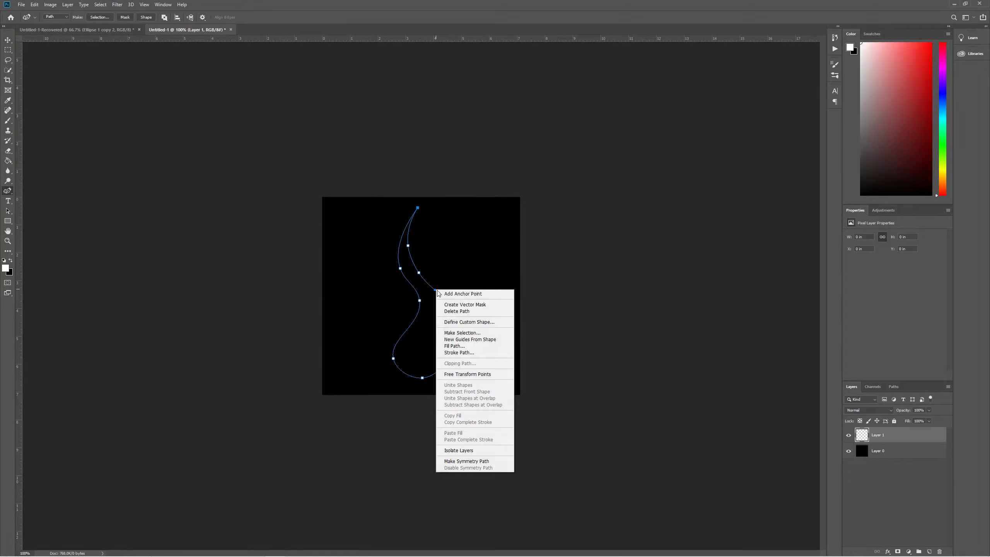
pyautogui.click(460, 354)
pyautogui.click(549, 192)
pyautogui.rightClick(440, 295)
pyautogui.click(460, 352)
pyautogui.click(539, 156)
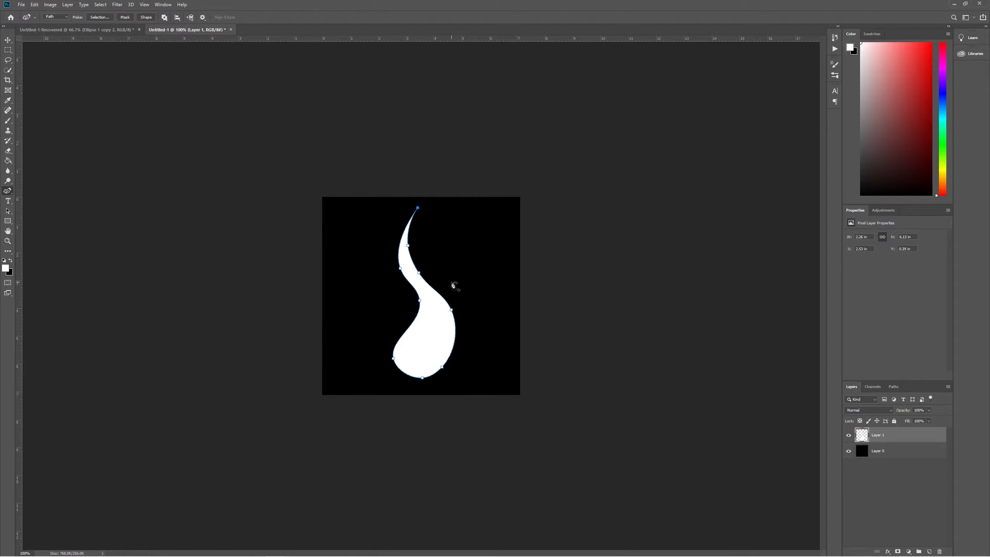
pyautogui.press('Delete')
pyautogui.press('Delete')
pyautogui.hotkey('ctrl', 'z')
# Apply a Gaussian Blur to soften the white flame's edges.
pyautogui.click(117, 5)
pyautogui.moveTo(145, 95)
pyautogui.click(225, 122)
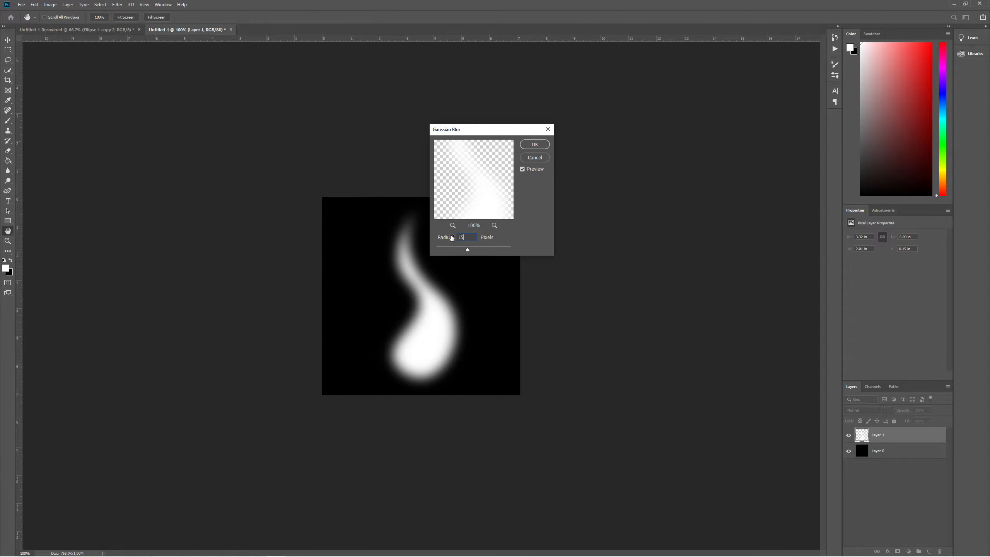
pyautogui.press('Return')
# Delete the black Layer 0 and Quick Export the flame as betterflame.png.
pyautogui.click(878, 451)
pyautogui.press('Delete')
pyautogui.click(20, 4)
pyautogui.moveTo(78, 110)
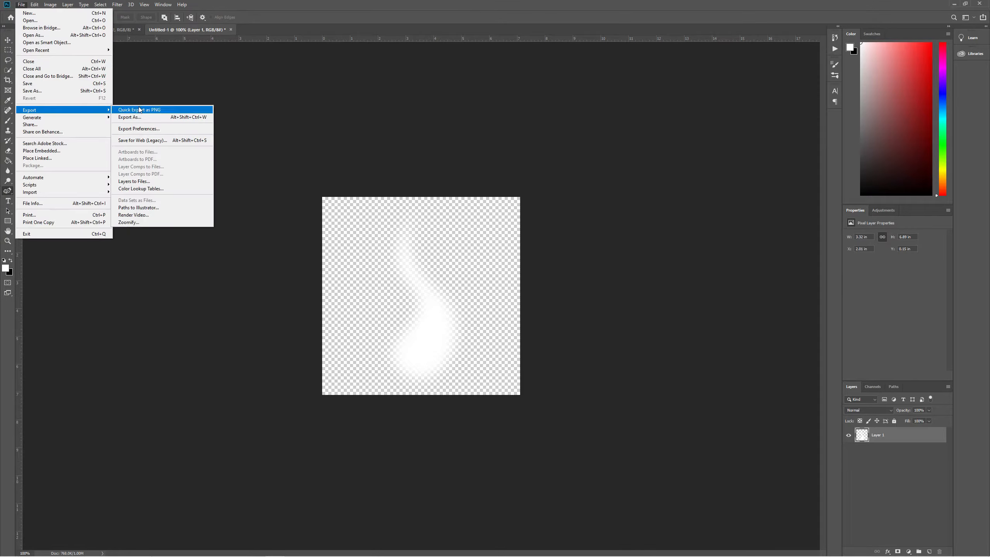
pyautogui.click(139, 110)
pyautogui.press('Escape')
pyautogui.press('super+Tab')
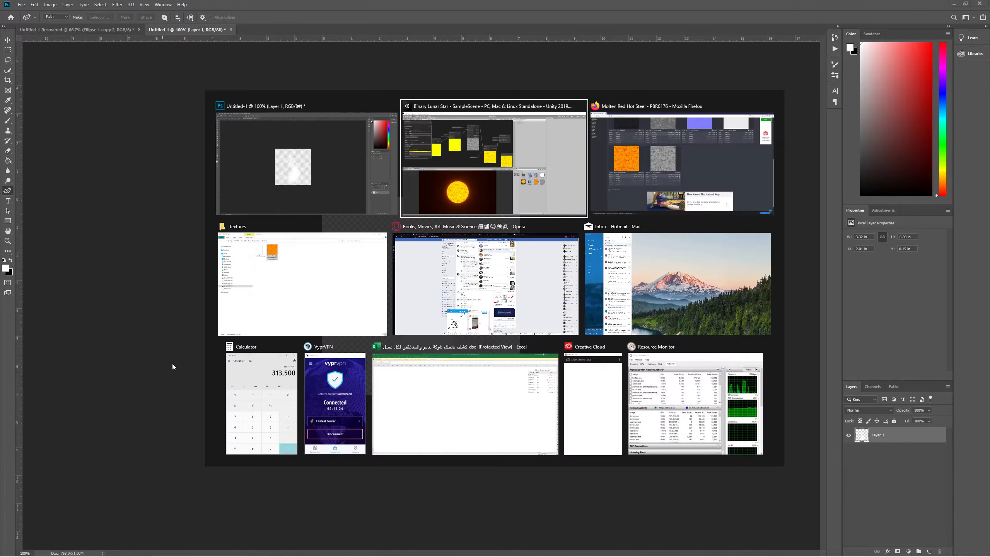
pyautogui.click(278, 320)
# Import betterflame.png into Assets and add an Effects > Particle System as StarCore's child.
pyautogui.moveTo(241, 181); pyautogui.dragTo(697, 458)
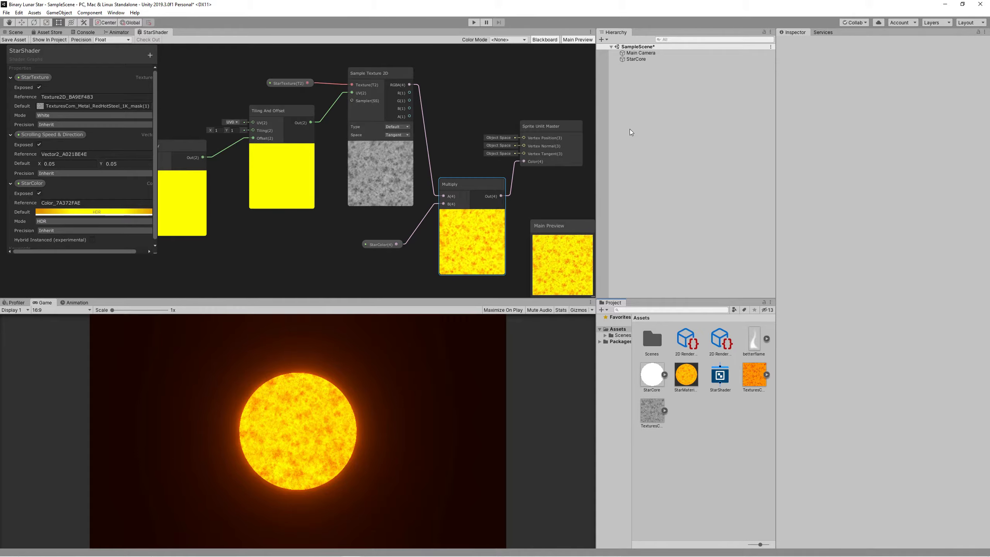
pyautogui.rightClick(637, 59)
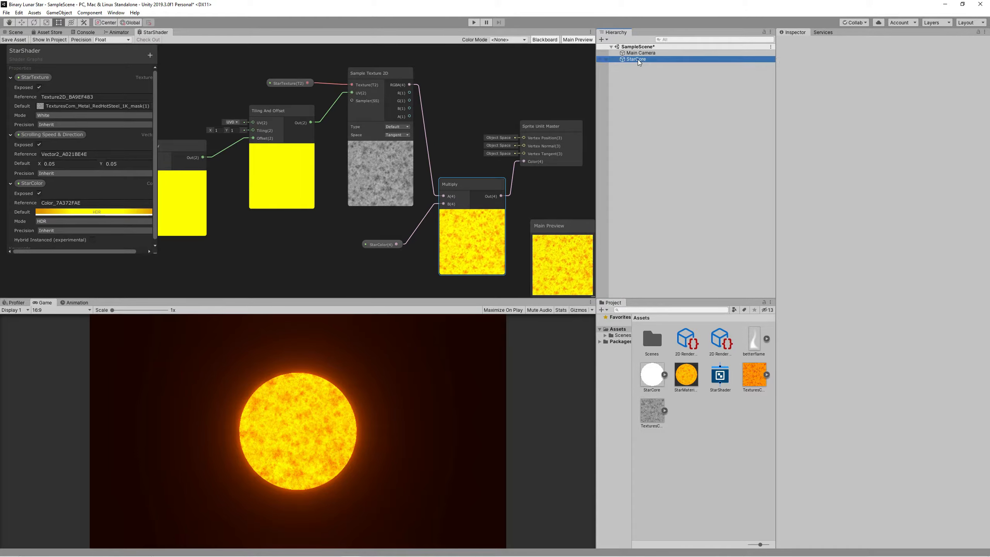
pyautogui.moveTo(673, 141)
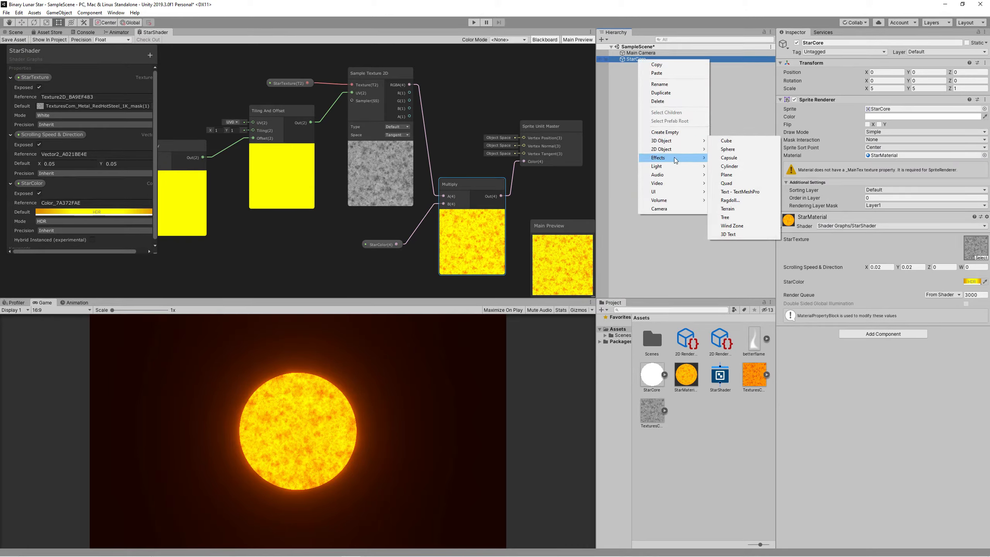
pyautogui.click(744, 157)
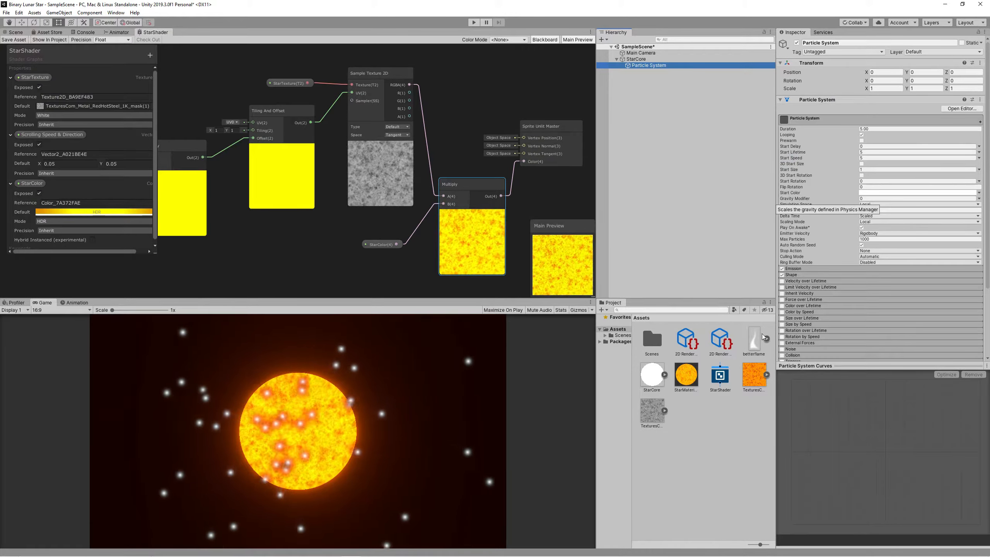
pyautogui.scroll(-5, 889, 284)
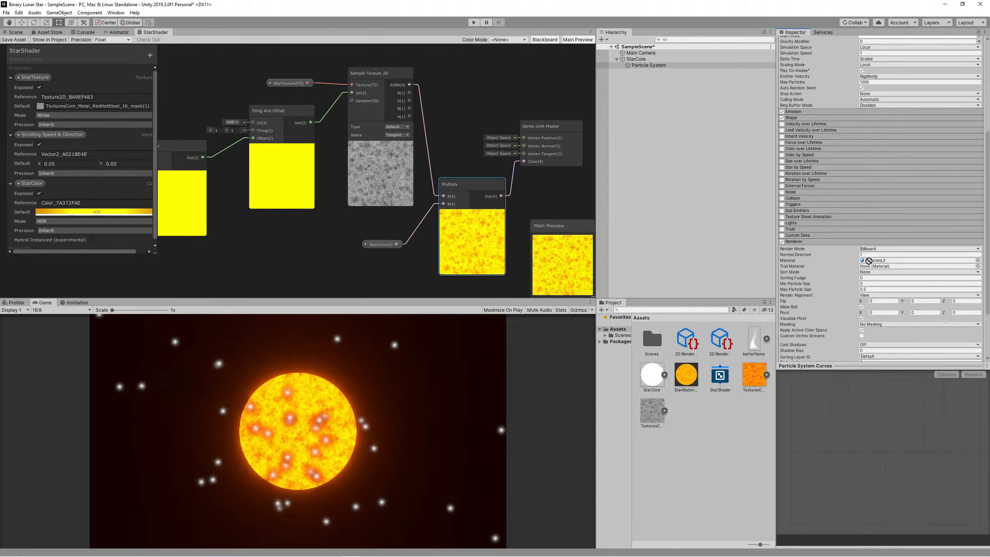
# Create a new material asset named OuterFlameMat.
pyautogui.rightClick(726, 419)
pyautogui.moveTo(752, 228)
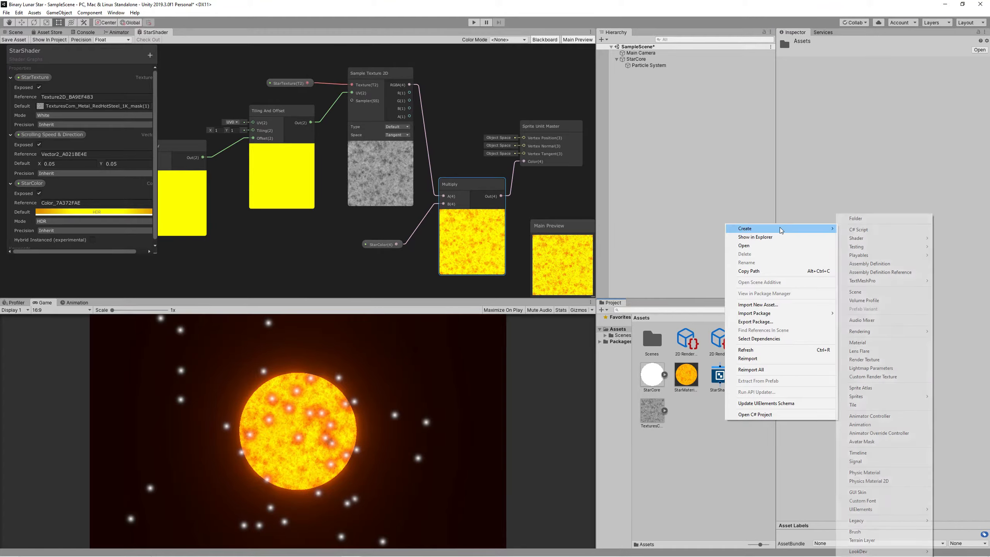
pyautogui.click(874, 343)
pyautogui.write('OuterFlame')
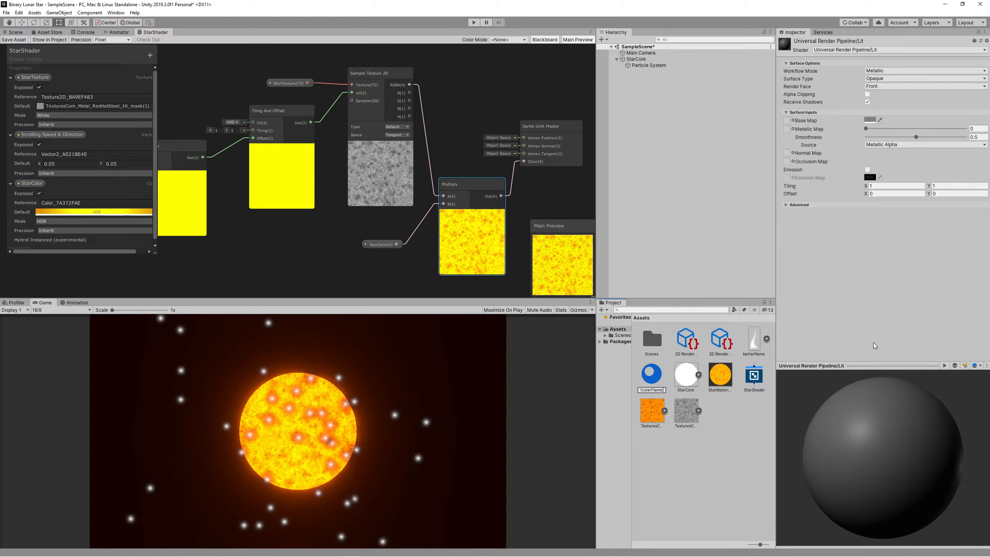
pyautogui.press('Return')
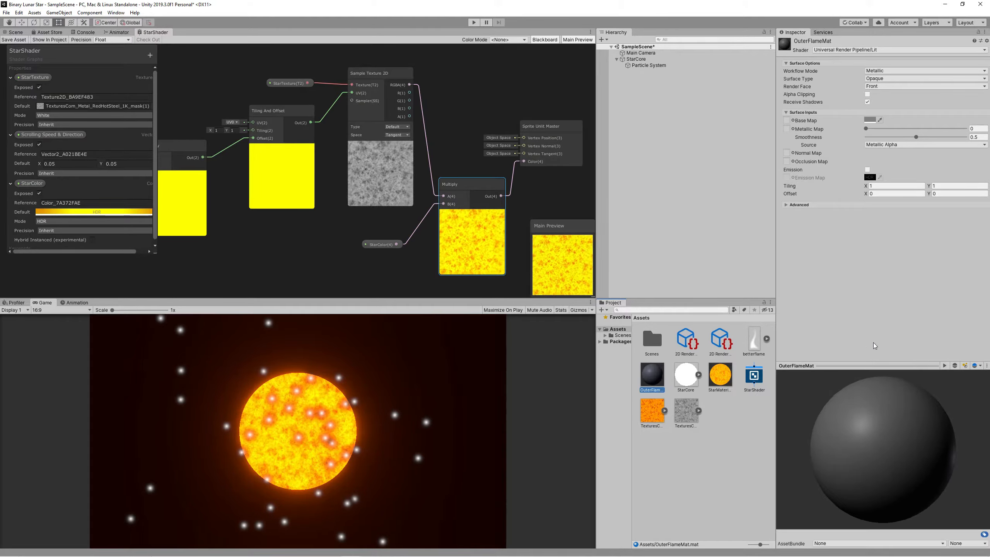
# Create a sprite unlit shader graph and name it HDRColorShader.
pyautogui.rightClick(746, 421)
pyautogui.moveTo(810, 231)
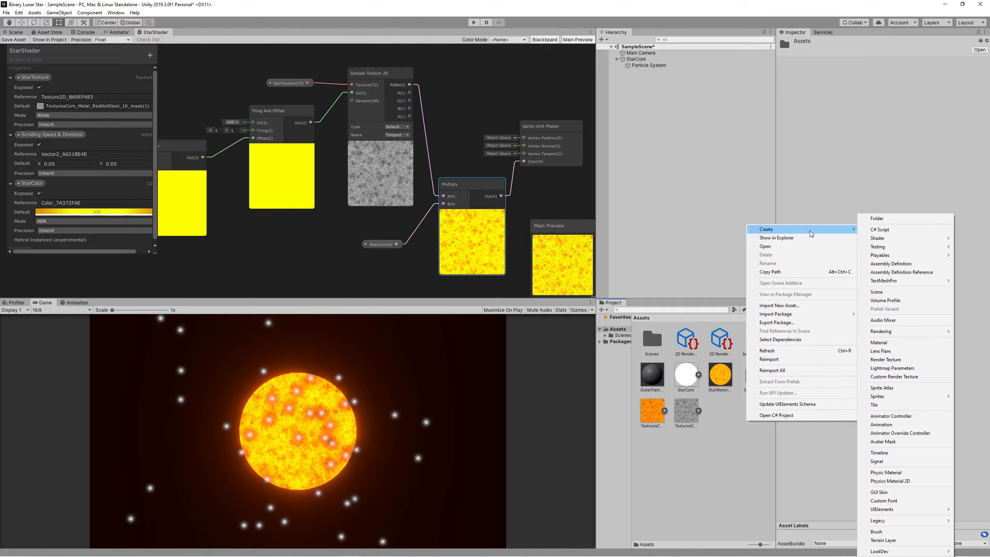
pyautogui.moveTo(906, 236)
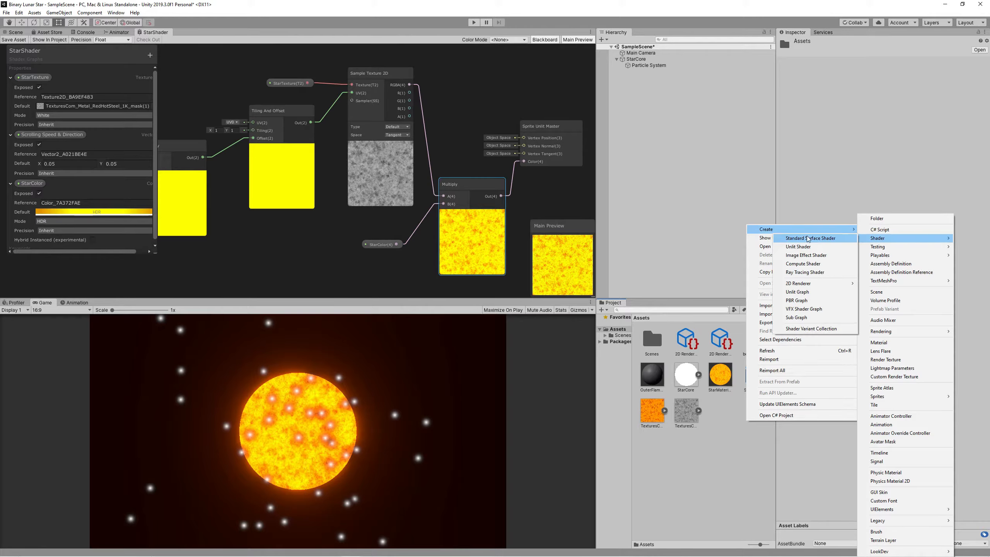
pyautogui.click(896, 292)
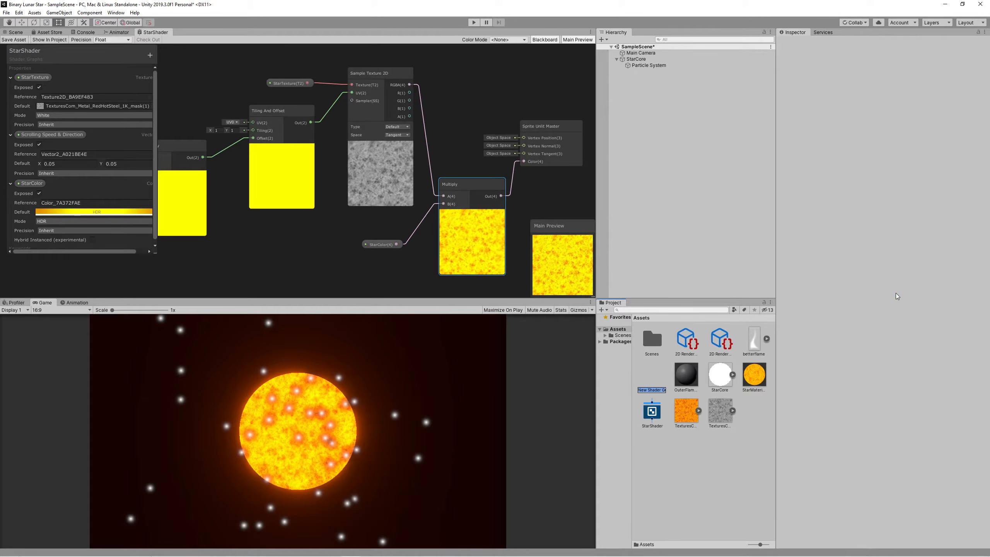
pyautogui.write('ColorShader')
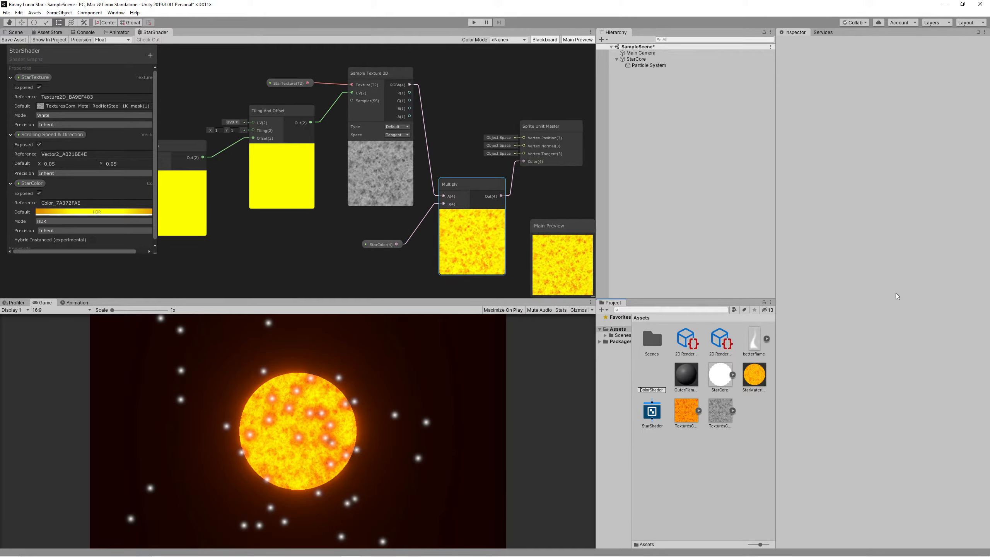
pyautogui.press('Home')
pyautogui.write('HDR')
pyautogui.press('Return')
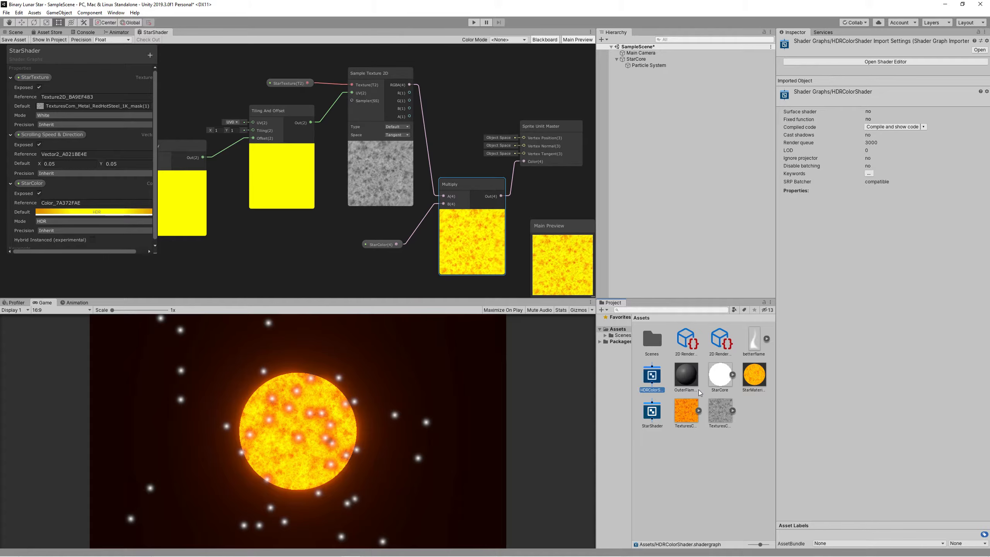
# In HDRColorShader, add a Texture2D property named _MainTex and connect it to a Sample Texture 2D node.
pyautogui.doubleClick(651, 376)
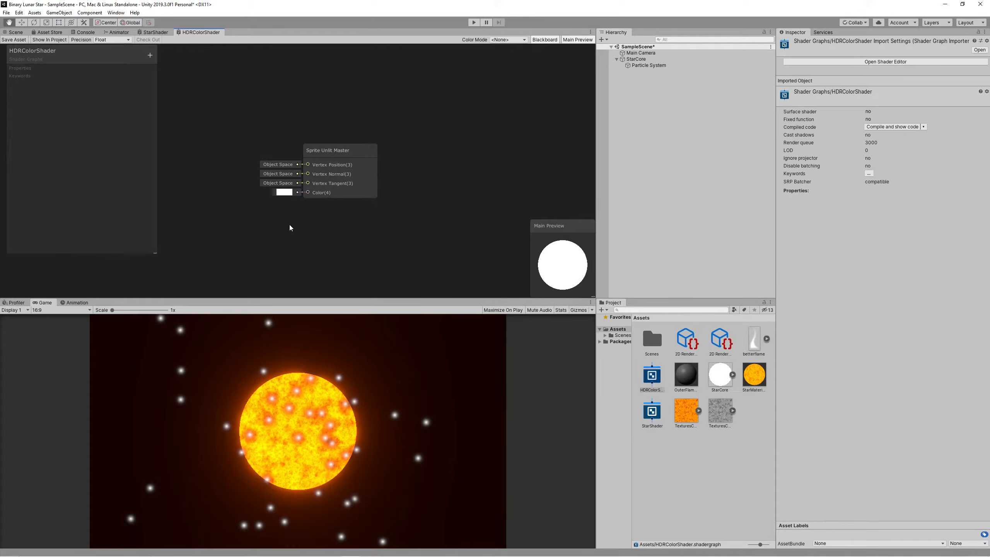
pyautogui.click(149, 54)
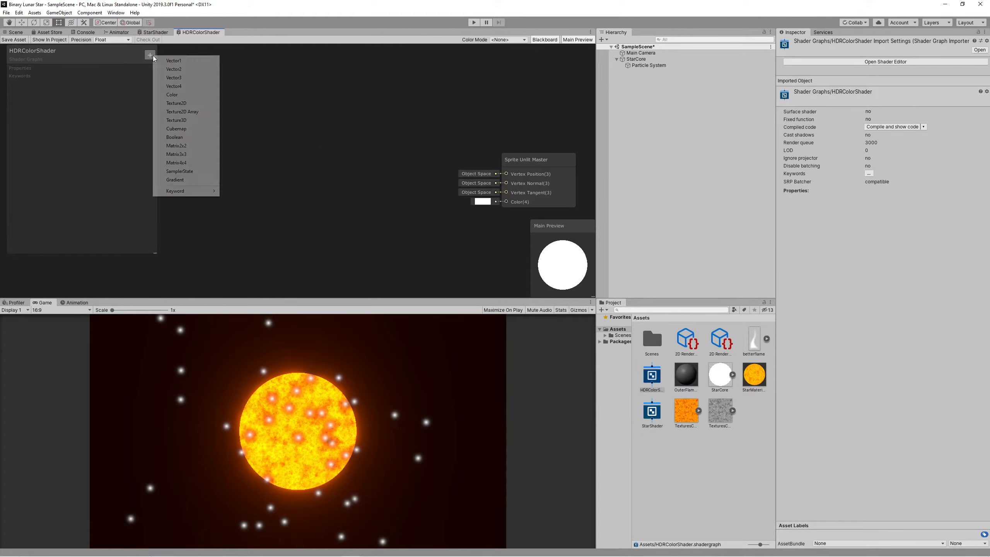
pyautogui.click(187, 103)
pyautogui.click(101, 96)
pyautogui.write('_MainTe')
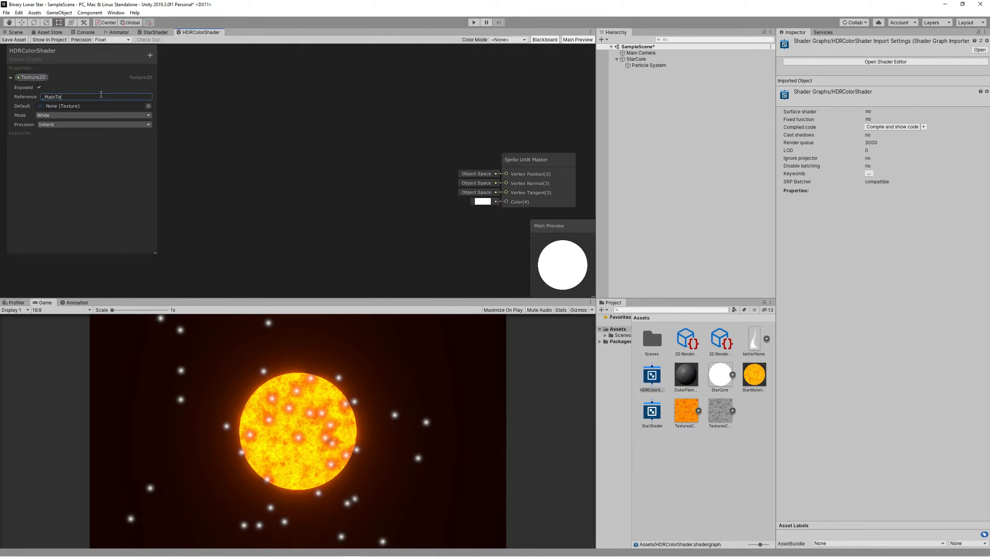
pyautogui.write('x')
pyautogui.rightClick(234, 126)
pyautogui.moveTo(31, 77); pyautogui.dragTo(312, 116)
pyautogui.press('space')
pyautogui.write('sam')
pyautogui.click(280, 156)
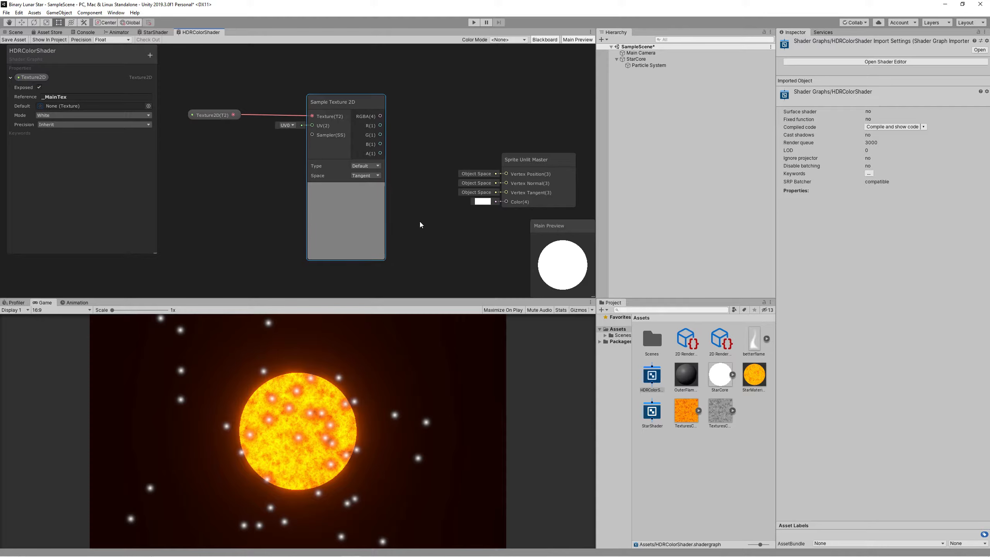
pyautogui.moveTo(420, 225); pyautogui.dragTo(402, 185, button='middle')
# Add a Color property to the shader and place its node in the graph.
pyautogui.click(150, 55)
pyautogui.click(170, 126)
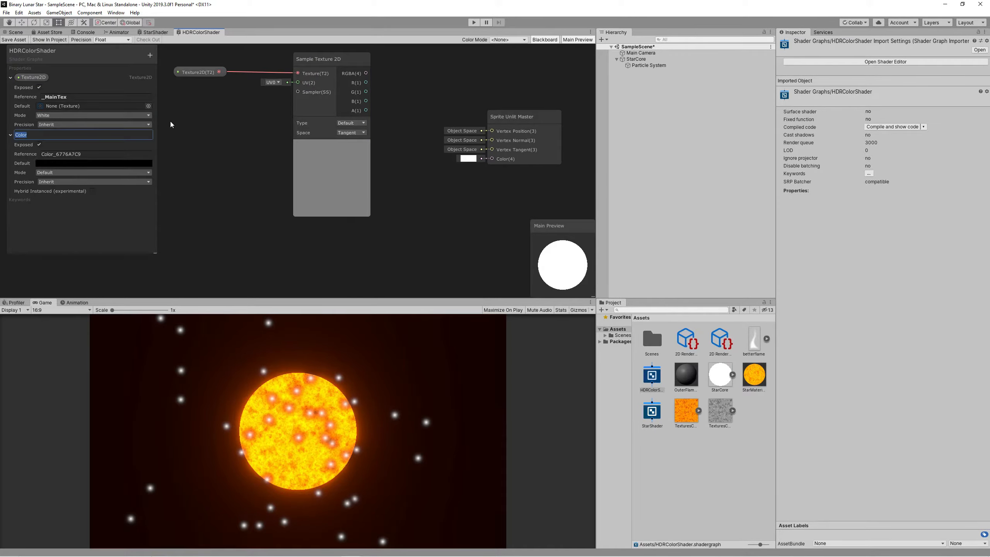
pyautogui.click(37, 163)
pyautogui.moveTo(26, 134); pyautogui.dragTo(284, 247)
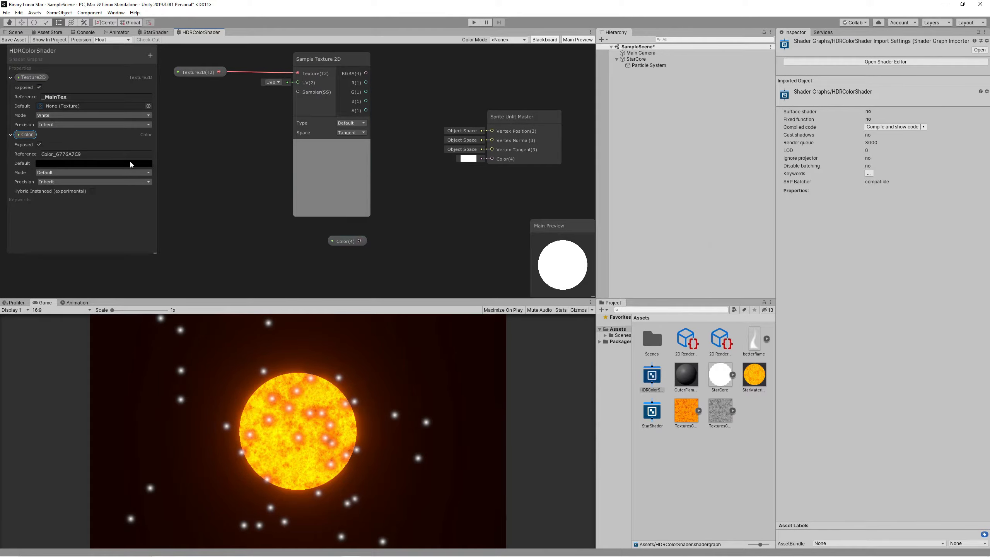
pyautogui.click(131, 164)
pyautogui.click(488, 234)
# Multiply the sampled texture RGBA by the Color property and feed the result into the master Color.
pyautogui.press('space')
pyautogui.write('multiply')
pyautogui.press('Return')
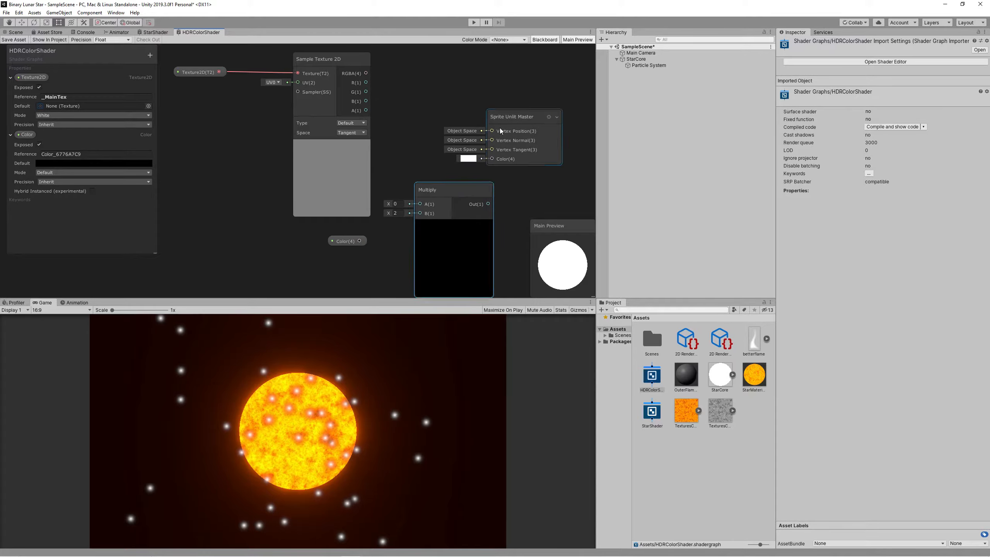
pyautogui.moveTo(500, 130); pyautogui.dragTo(532, 127)
pyautogui.moveTo(359, 241); pyautogui.dragTo(419, 213)
pyautogui.moveTo(366, 73); pyautogui.dragTo(419, 204)
pyautogui.moveTo(488, 203); pyautogui.dragTo(524, 155)
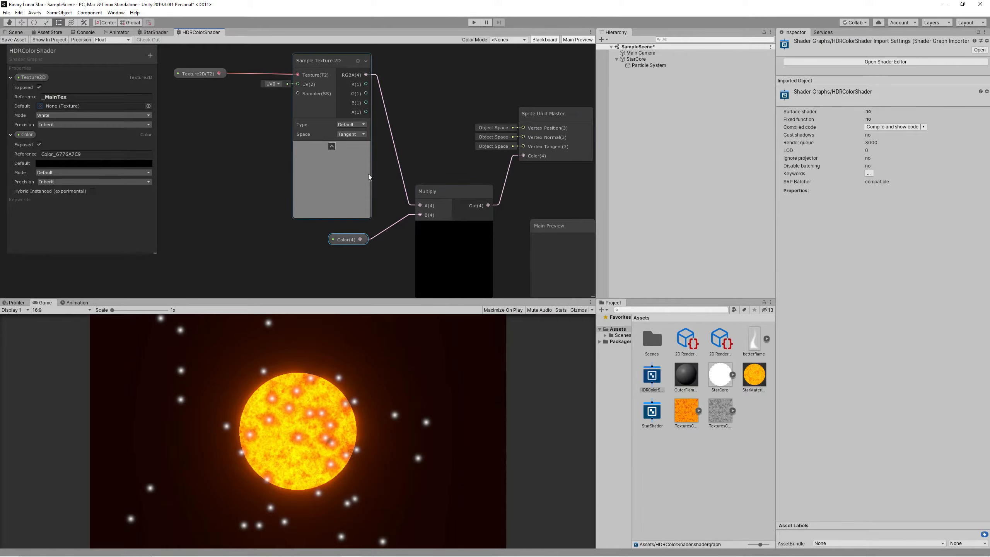
# Default the texture to betterflame and make the Color HDR orange, alpha 255, intensity 2.
pyautogui.click(149, 106)
pyautogui.doubleClick(643, 117)
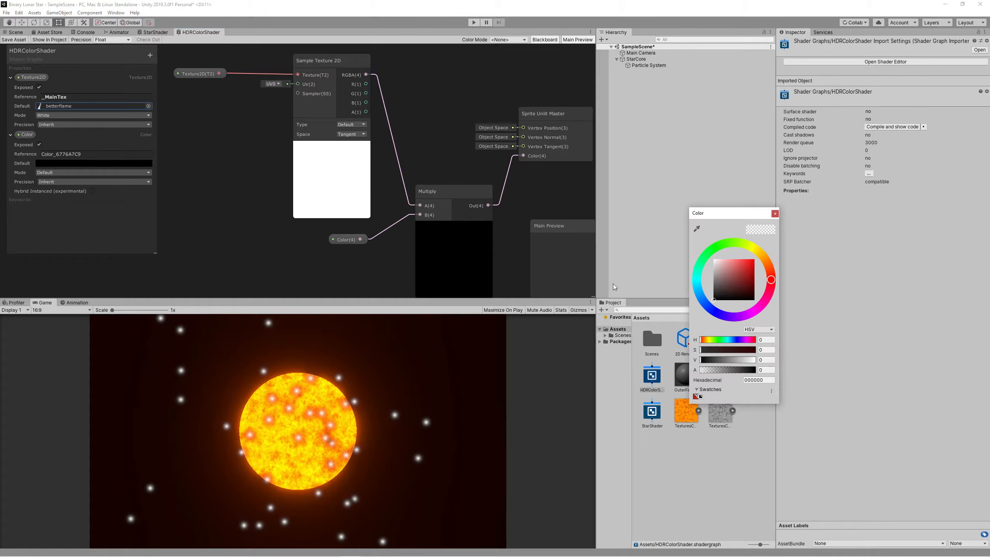
pyautogui.click(64, 172)
pyautogui.click(79, 163)
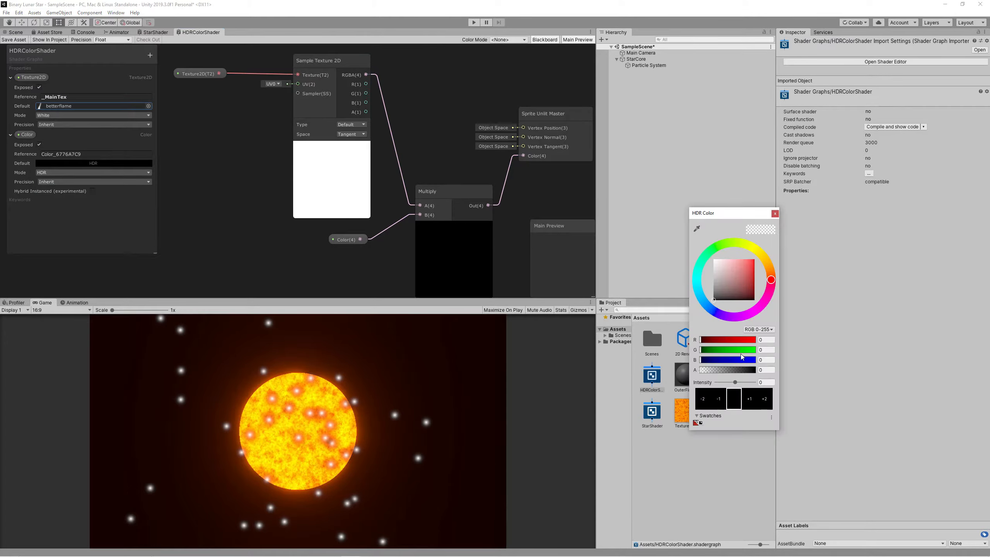
pyautogui.click(752, 264)
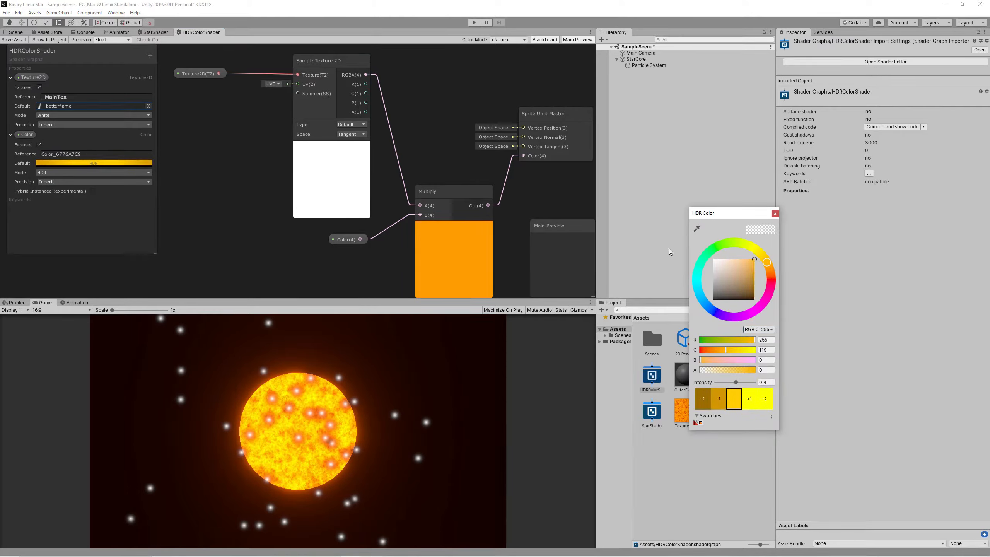
pyautogui.moveTo(718, 371); pyautogui.dragTo(756, 340)
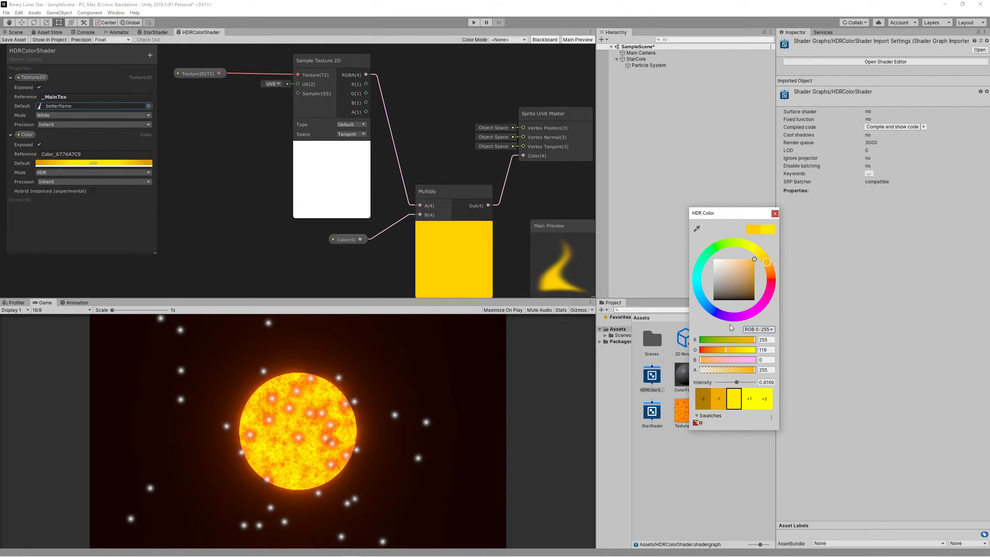
pyautogui.click(764, 382)
pyautogui.write('2')
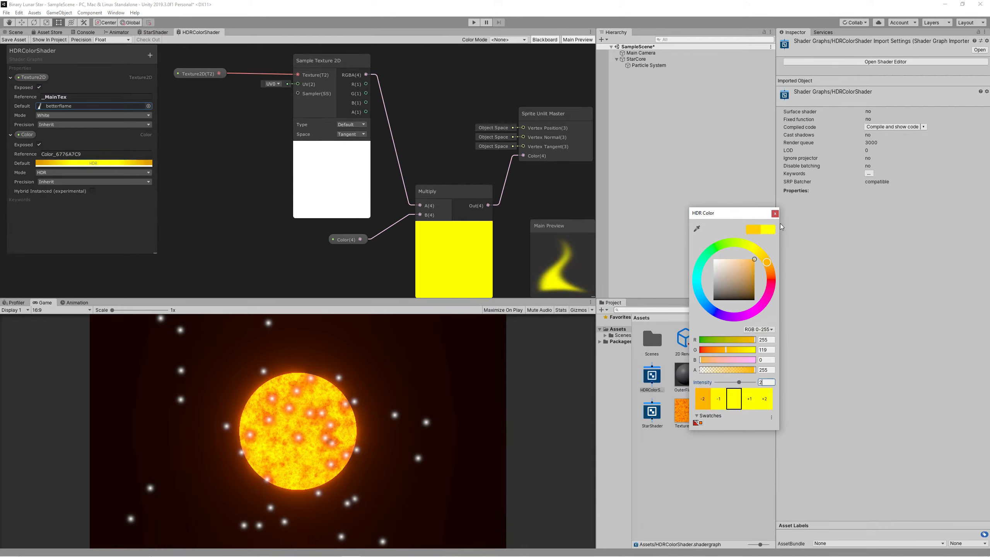
pyautogui.click(775, 213)
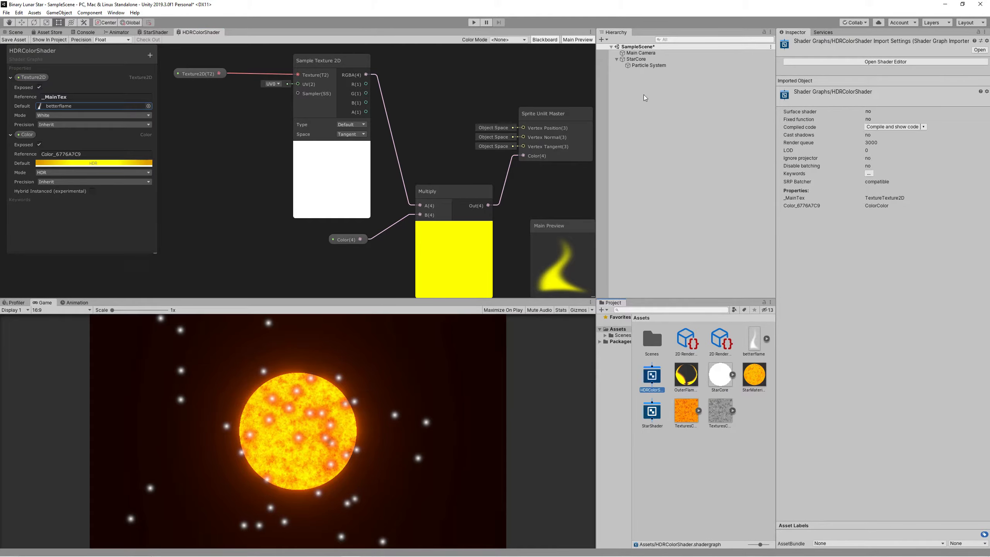
pyautogui.doubleClick(648, 65)
# Give the particle Renderer the OuterFlameMat material and the Stretched Billboard render mode.
pyautogui.scroll(-10, 846, 214)
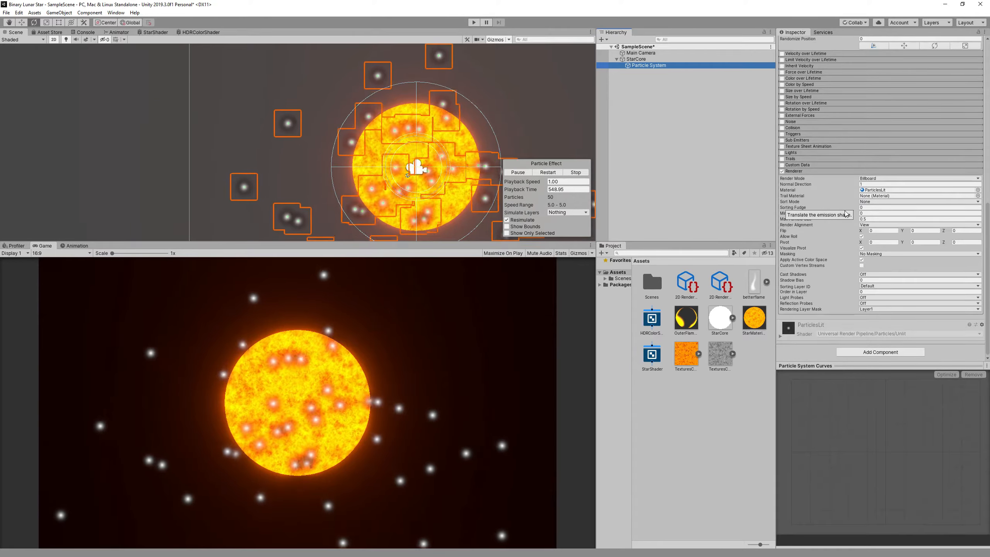
pyautogui.click(840, 257)
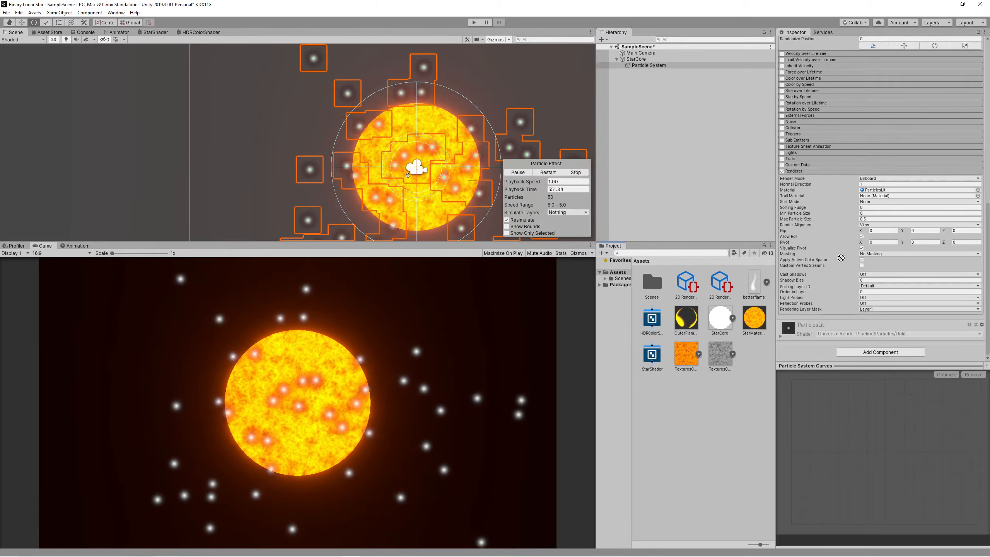
pyautogui.moveTo(841, 258); pyautogui.dragTo(888, 191)
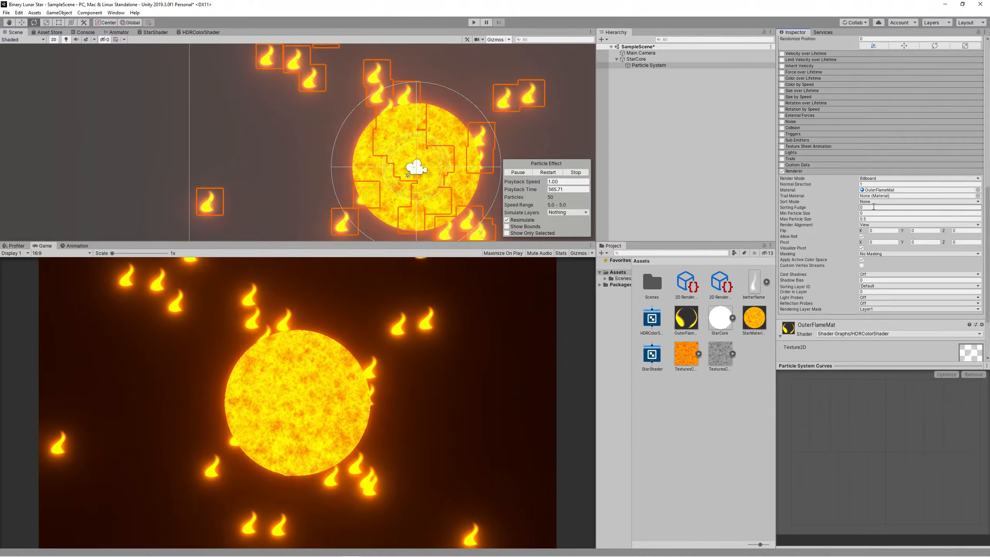
pyautogui.click(878, 179)
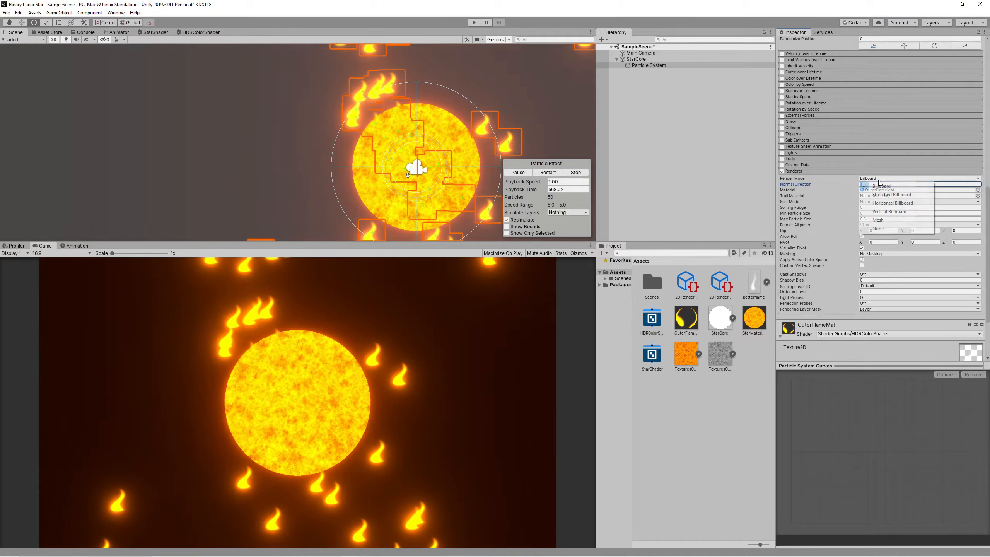
pyautogui.click(882, 195)
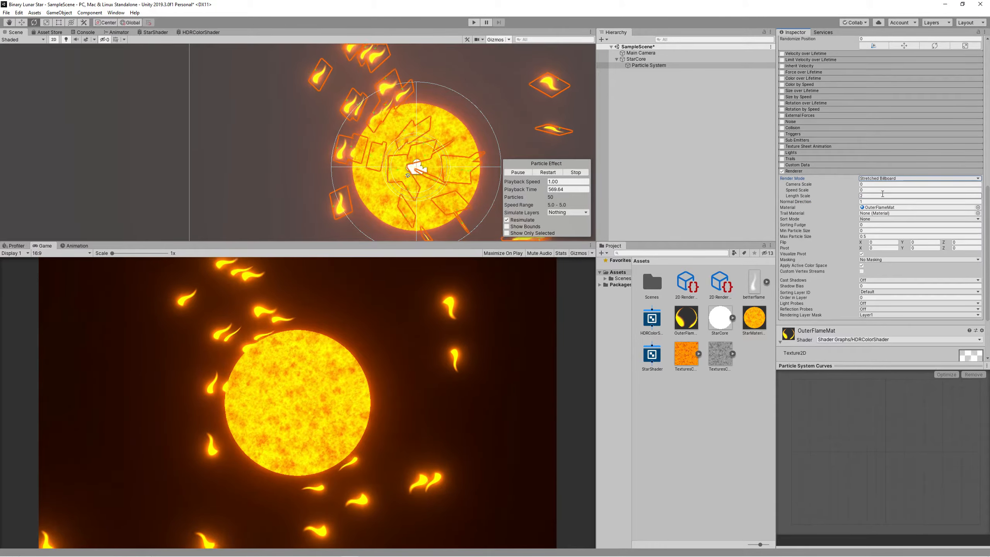
# Emit from a Circle shape, radius 3.76 and radius thickness 0, with start speed 0.01.
pyautogui.scroll(5, 880, 211)
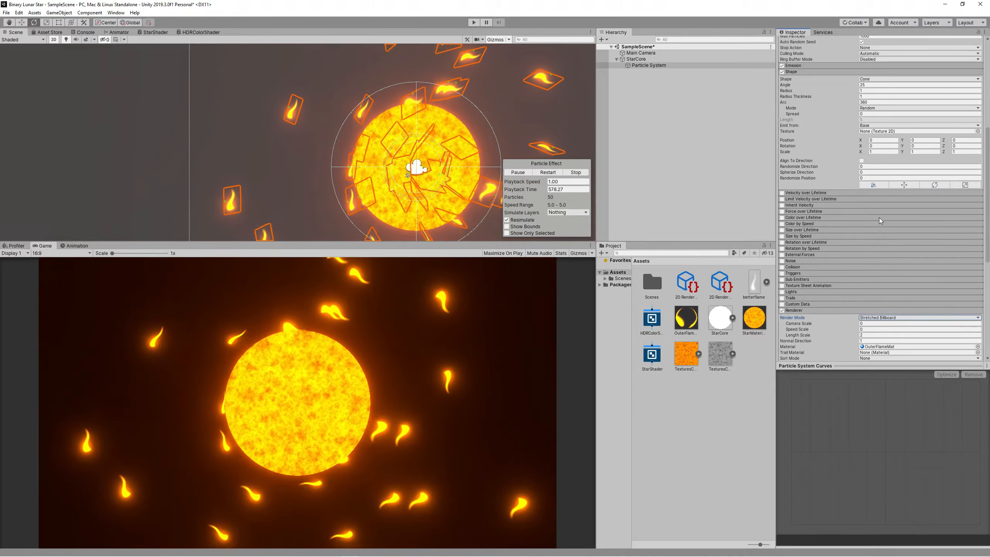
pyautogui.scroll(3, 880, 221)
pyautogui.click(875, 149)
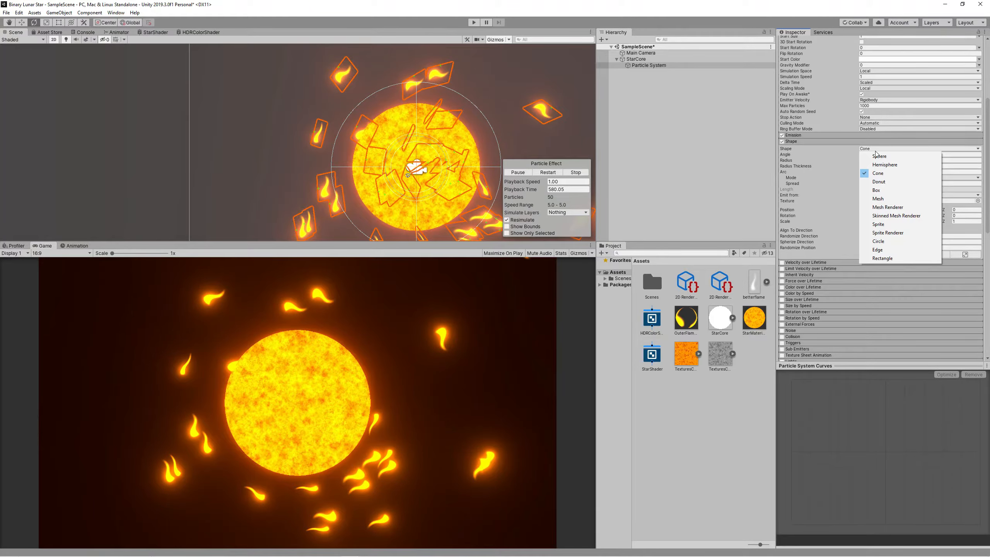
pyautogui.click(880, 242)
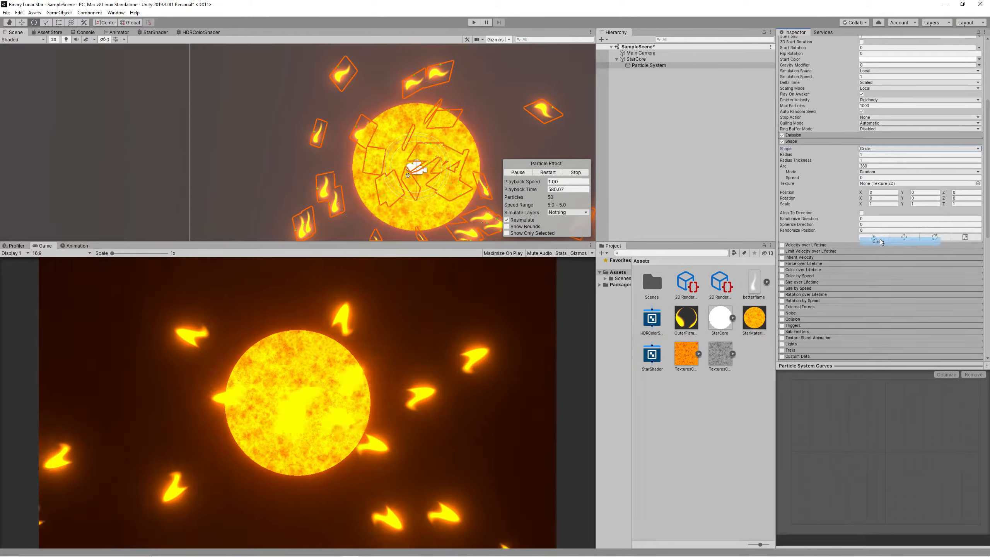
pyautogui.scroll(5, 834, 169)
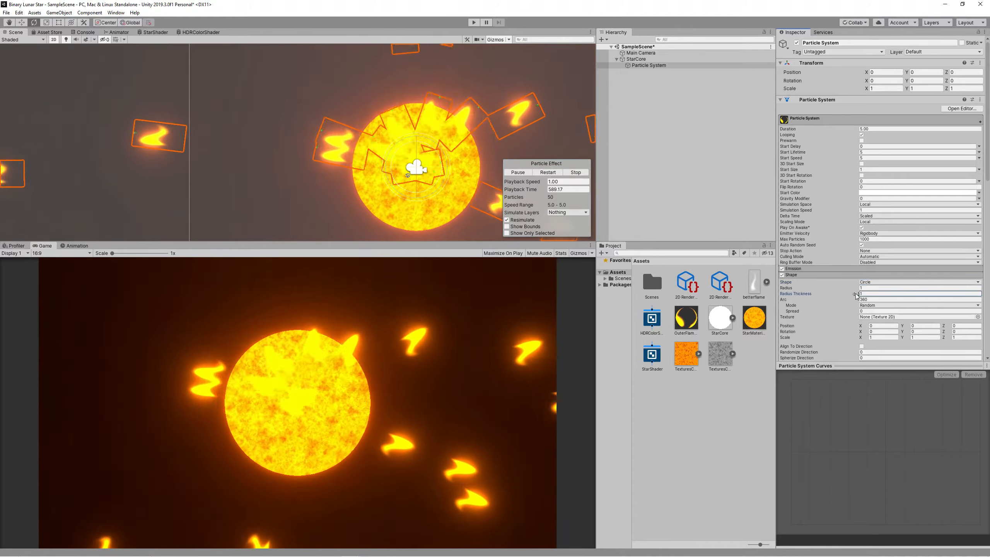
pyautogui.moveTo(842, 293); pyautogui.dragTo(826, 293)
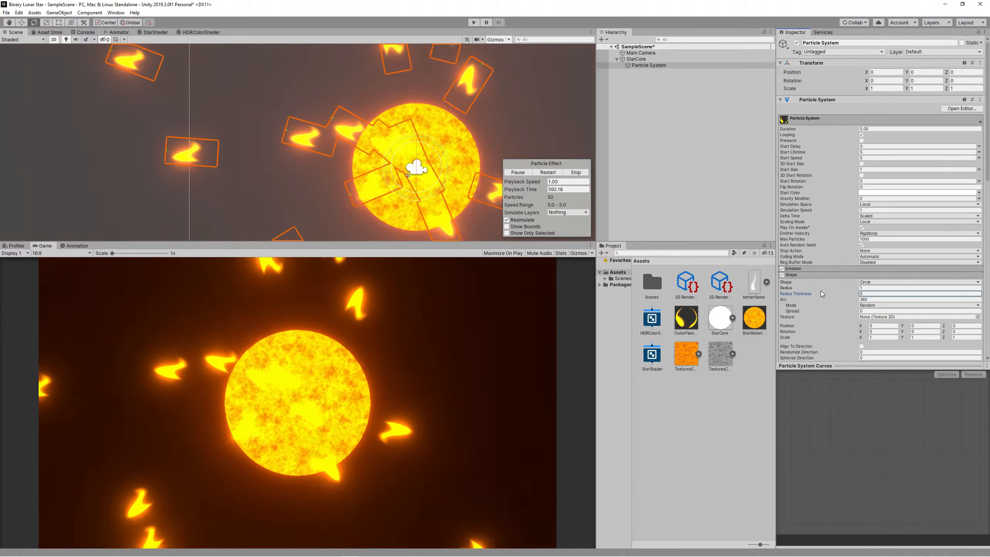
pyautogui.click(867, 158)
pyautogui.write('0.01')
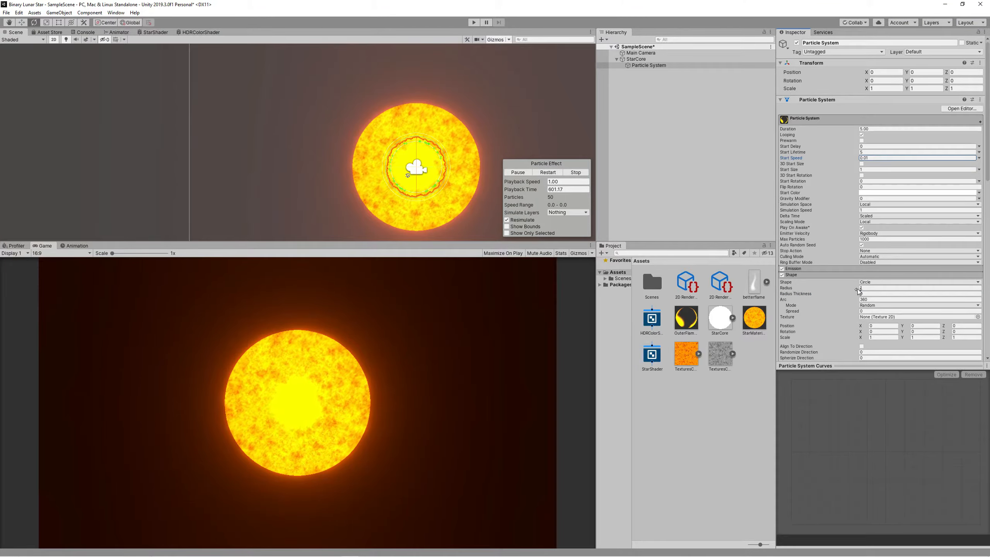
pyautogui.moveTo(861, 290); pyautogui.dragTo(896, 295)
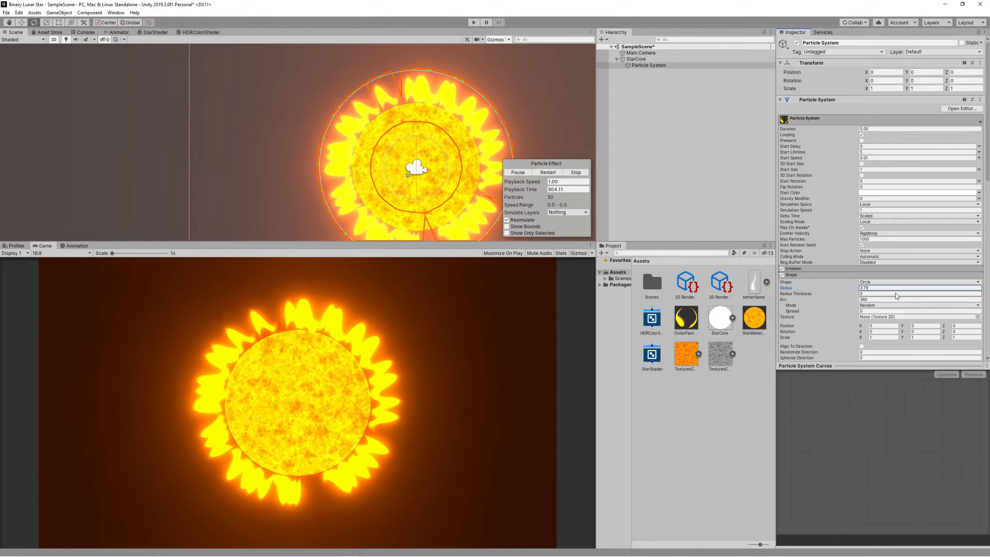
# Lower the flame material colour's intensity to 1.
pyautogui.scroll(-15, 954, 291)
pyautogui.click(966, 299)
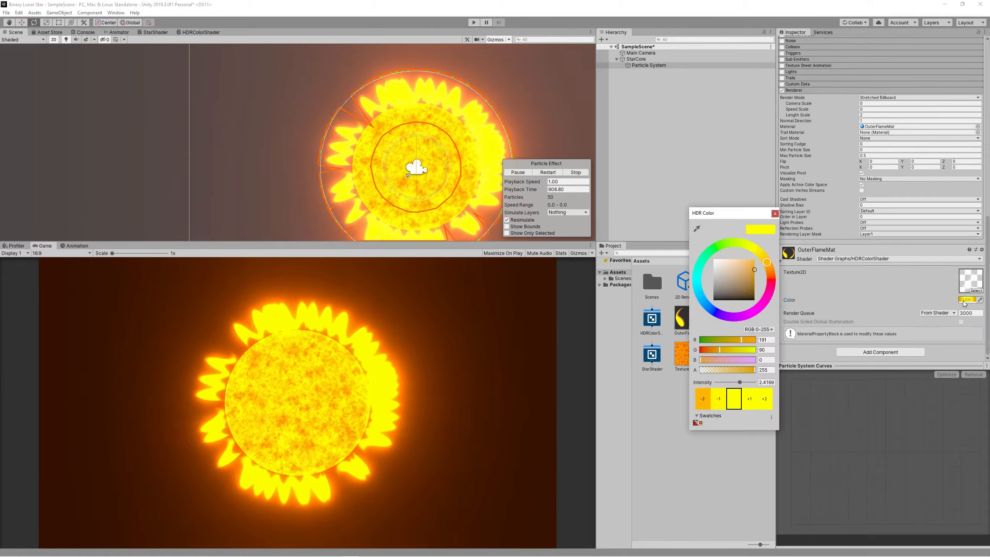
pyautogui.write('1.')
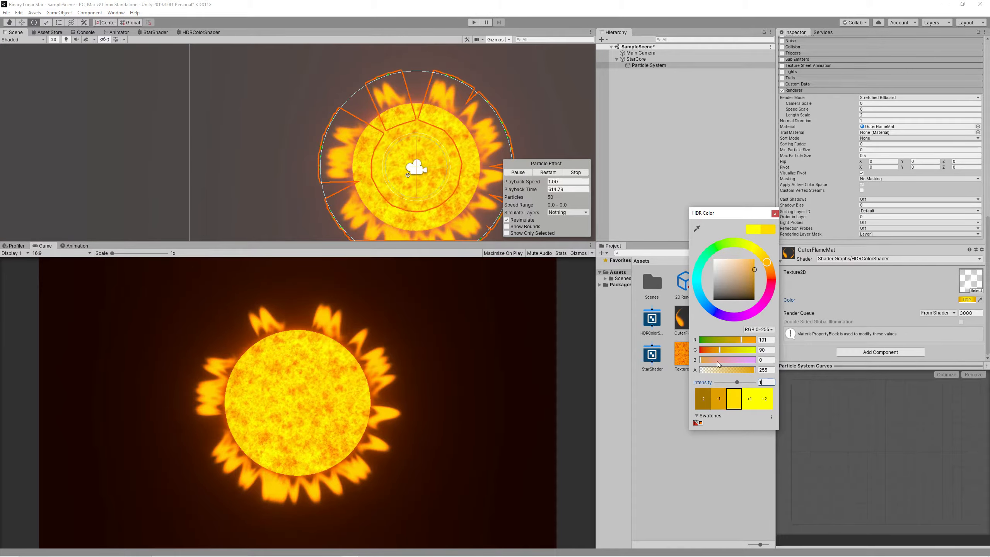
pyautogui.click(633, 345)
pyautogui.click(753, 284)
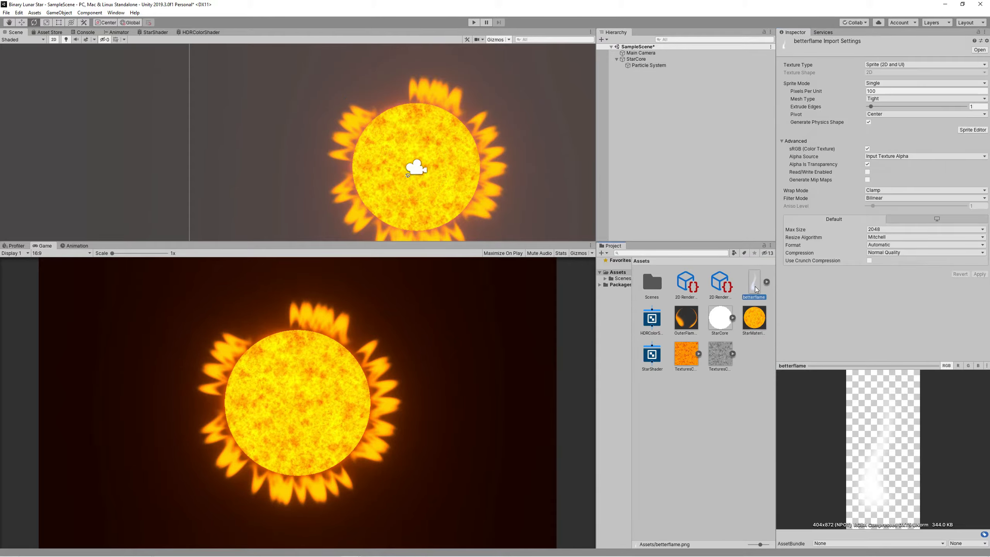
# Open betterflame.png in Photos, rotate it 90 degrees to lie horizontally, save, and close.
pyautogui.rightClick(756, 288)
pyautogui.click(779, 307)
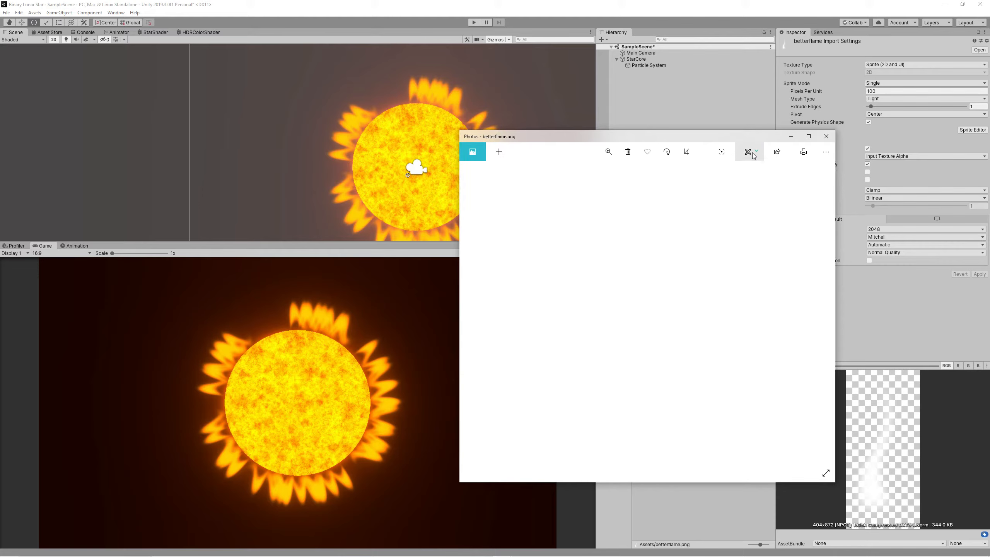
pyautogui.click(752, 153)
pyautogui.click(758, 172)
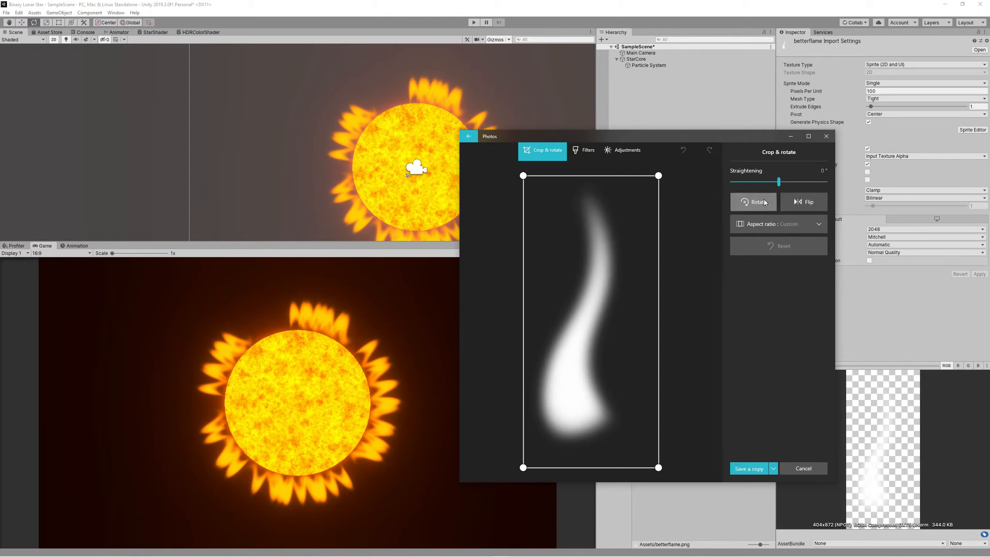
pyautogui.click(753, 201)
pyautogui.click(753, 202)
pyautogui.click(754, 201)
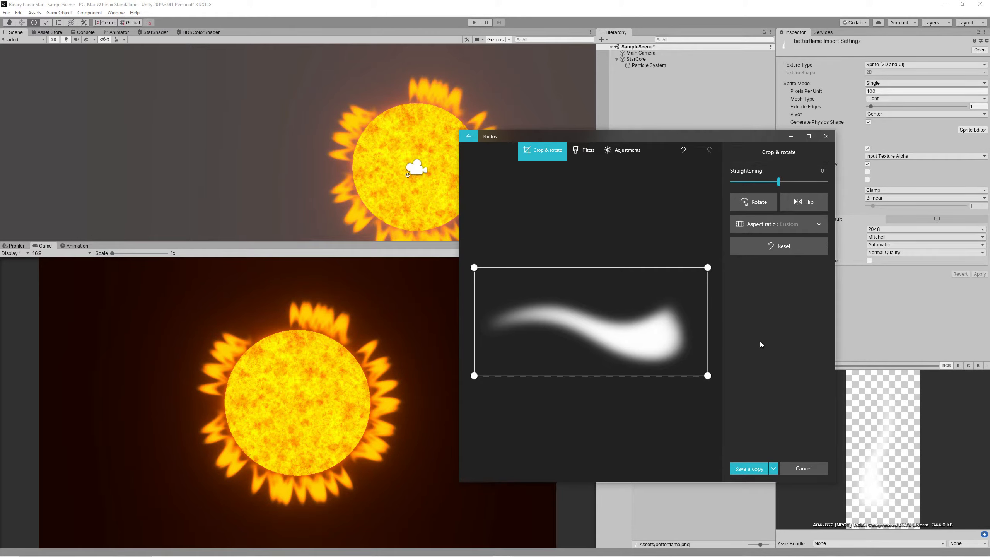
pyautogui.click(774, 468)
pyautogui.click(750, 452)
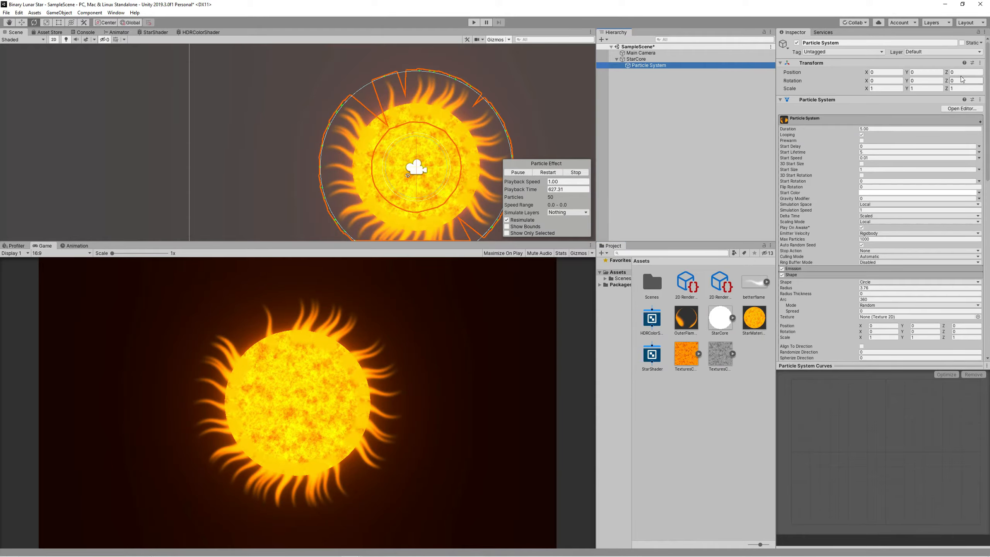
pyautogui.click(960, 72)
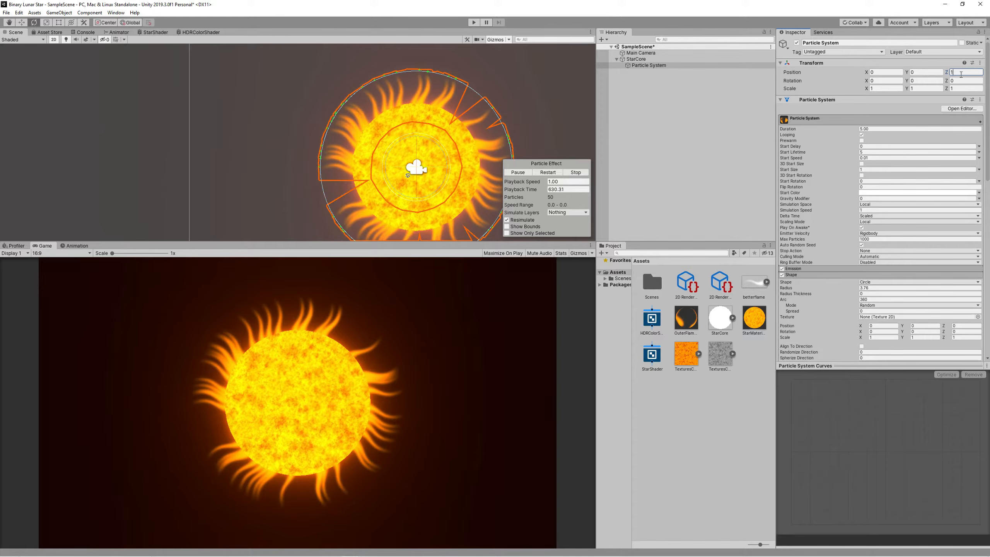
# Set Start Lifetime to a random value between 2 and 10.
pyautogui.click(868, 152)
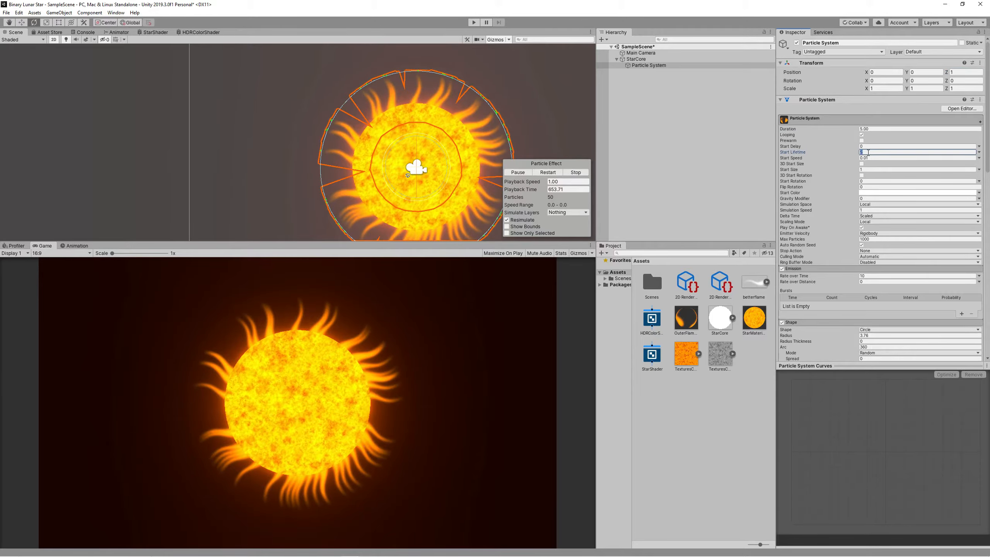
pyautogui.click(978, 152)
pyautogui.click(928, 180)
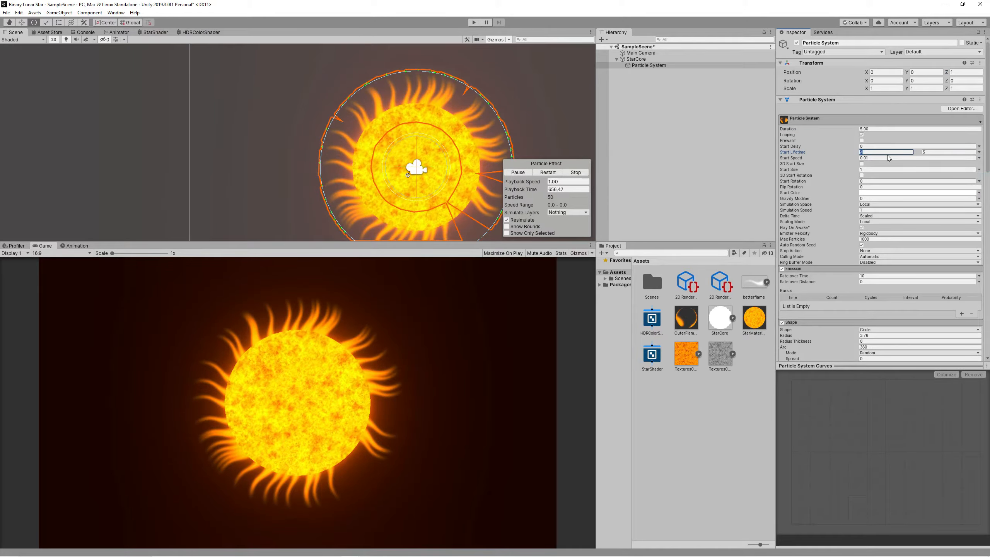
pyautogui.write('2')
pyautogui.press('Tab')
pyautogui.write('10')
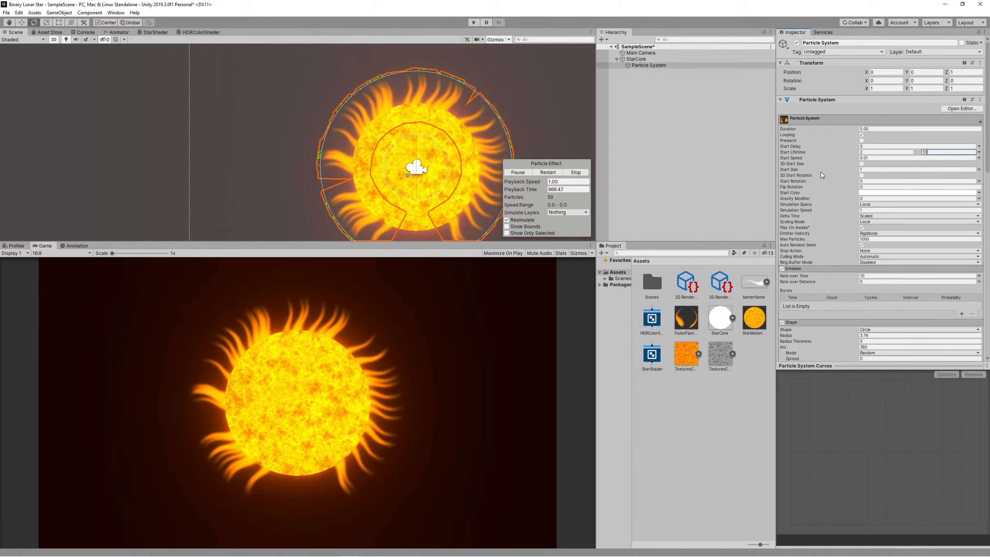
# Switch Start Size to Random Between Two Constants.
pyautogui.click(979, 169)
pyautogui.click(927, 197)
pyautogui.click(880, 171)
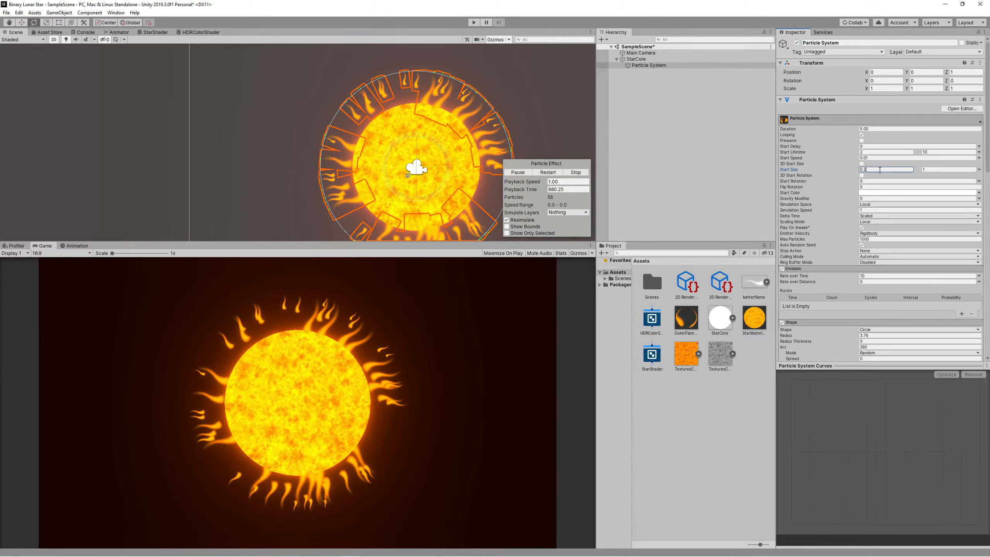
pyautogui.press('Tab')
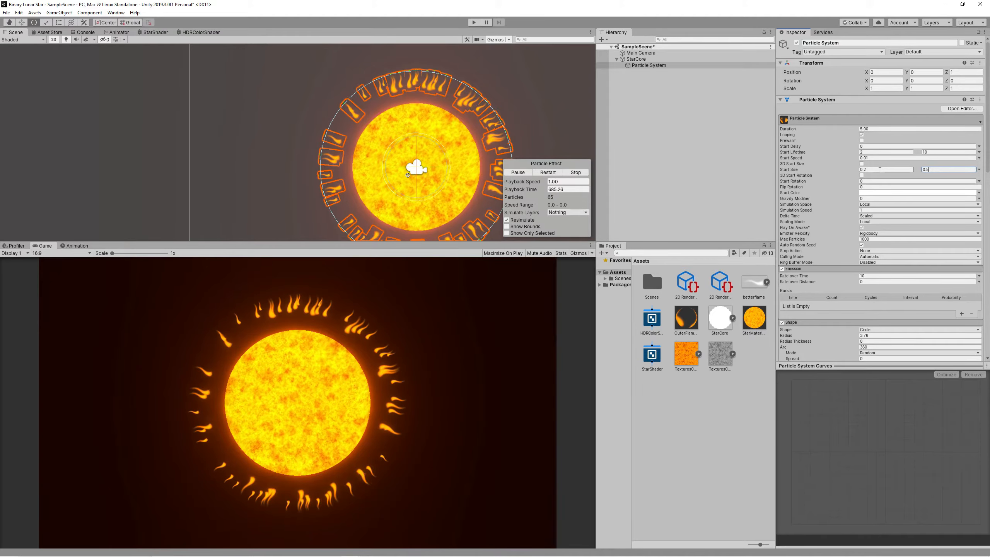
# Increase the Renderer Pivot Y to push the flames outward from the star.
pyautogui.scroll(-6, 897, 239)
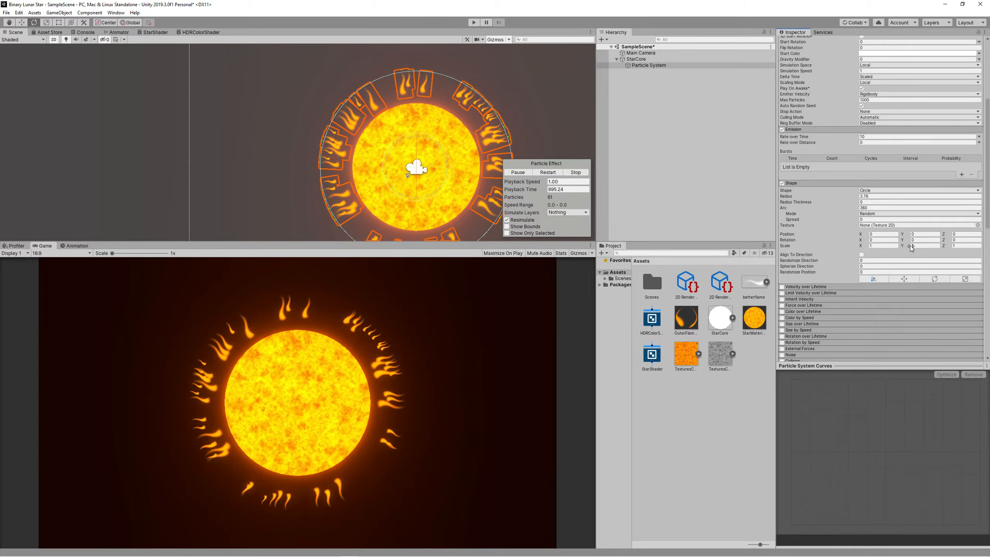
pyautogui.scroll(-4, 911, 248)
pyautogui.scroll(-4, 912, 249)
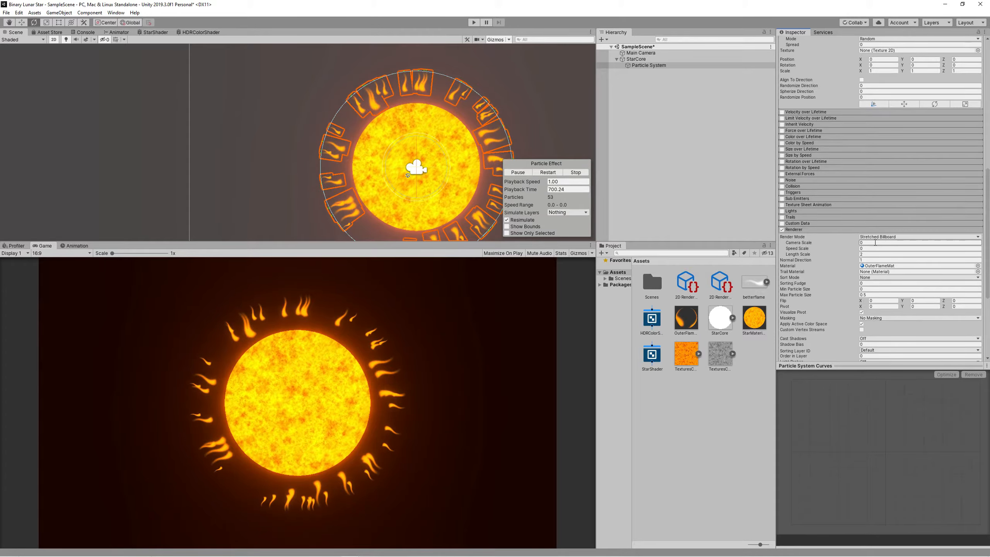
pyautogui.scroll(-6, 869, 257)
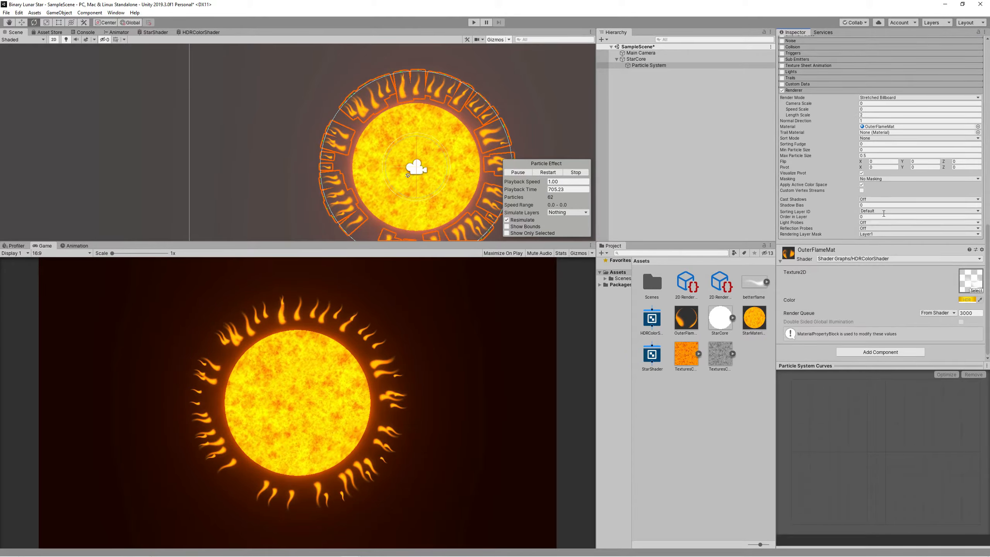
pyautogui.scroll(3, 885, 238)
pyautogui.click(909, 237)
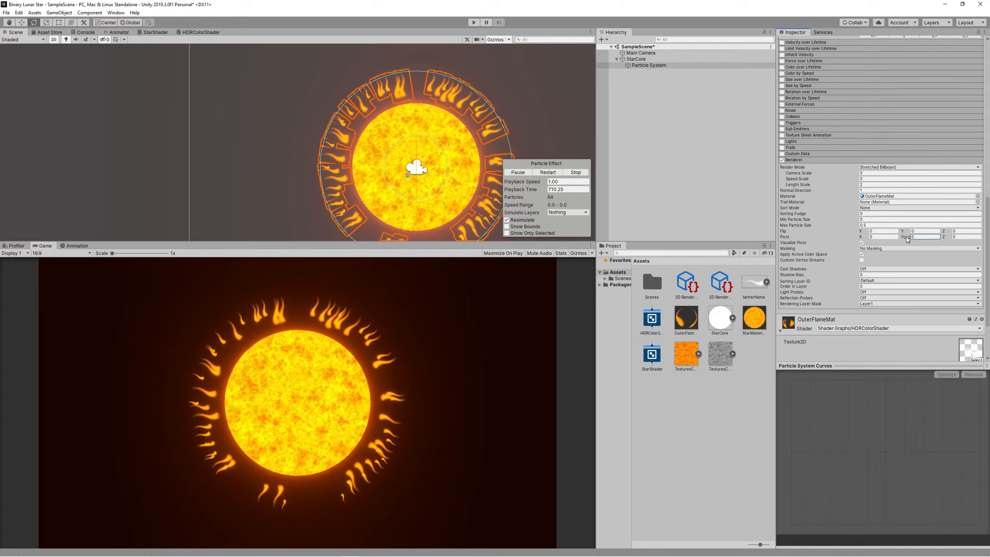
pyautogui.moveTo(902, 239); pyautogui.dragTo(911, 237)
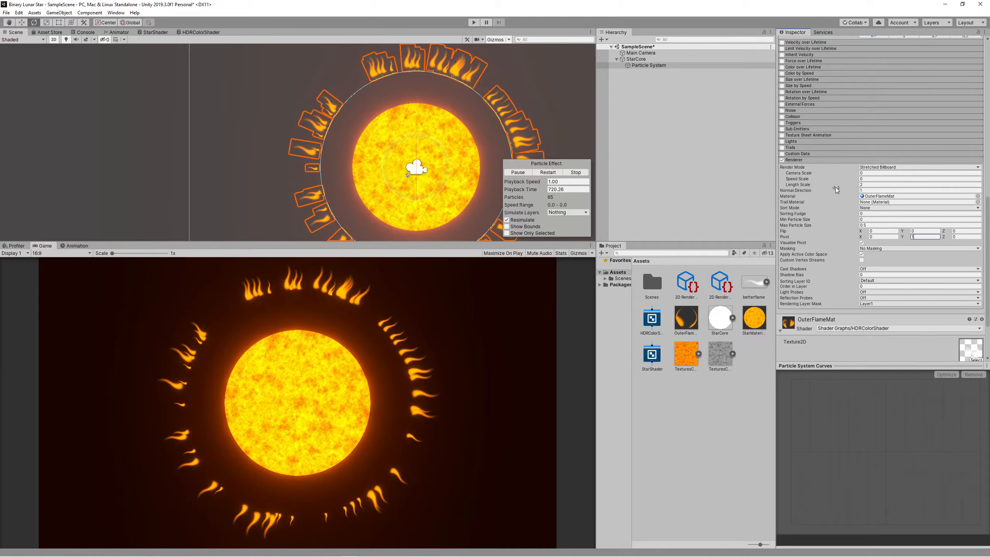
# Shrink the emission circle radius from 3.76 to 2.35.
pyautogui.scroll(6, 815, 219)
pyautogui.scroll(3, 815, 219)
pyautogui.moveTo(857, 161); pyautogui.dragTo(848, 165)
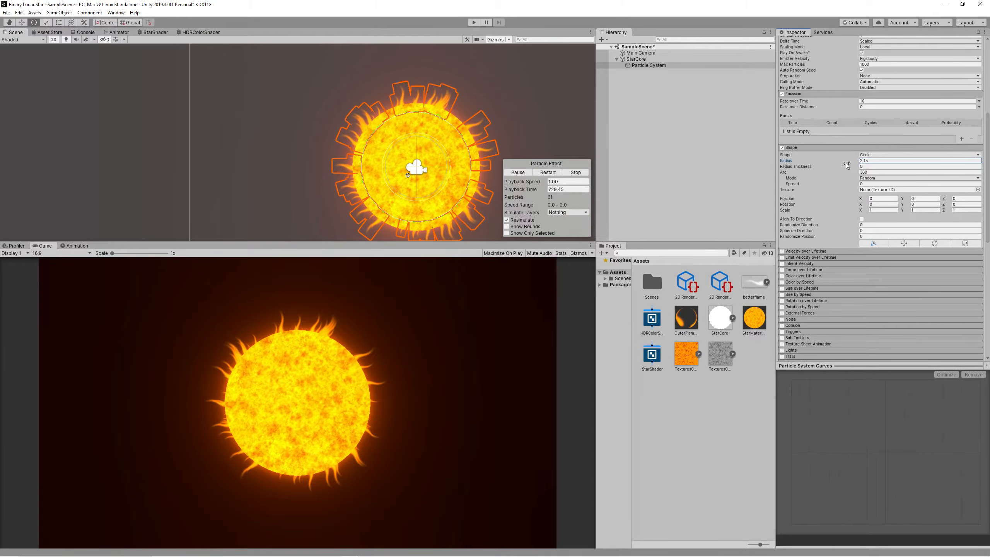
pyautogui.scroll(-5, 835, 233)
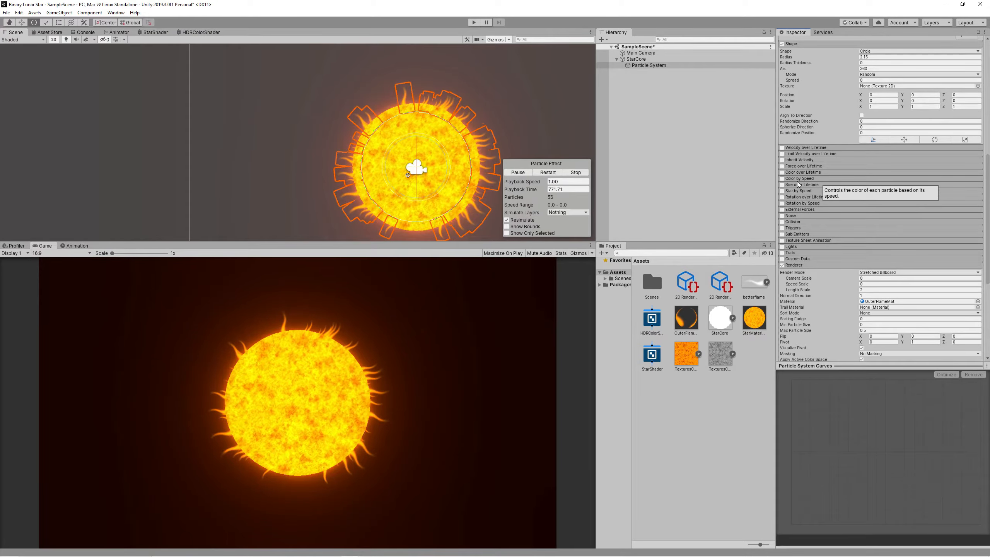
# Enable Color over Lifetime: colour key at 37.6%, opaque mid alpha key, start and end alpha 0.
pyautogui.click(792, 172)
pyautogui.click(942, 180)
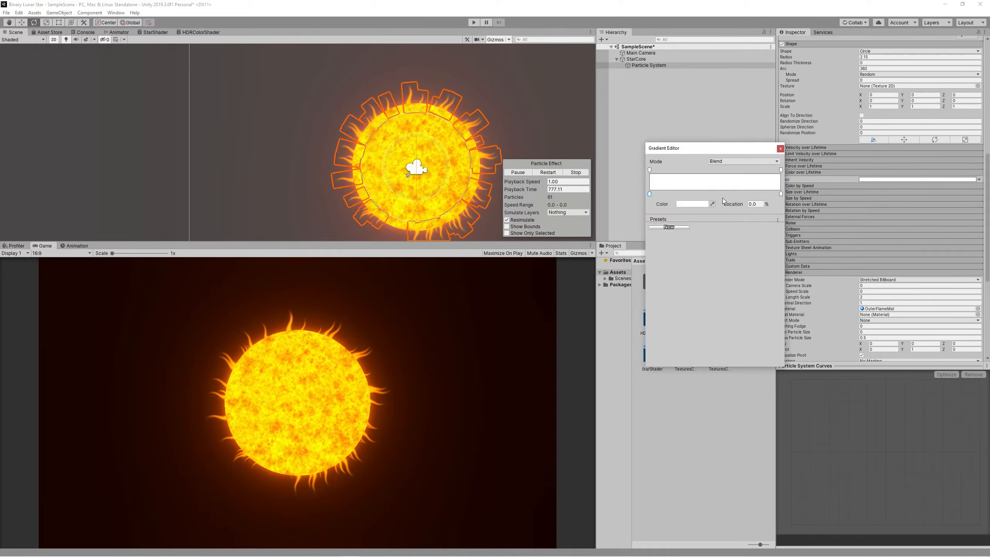
pyautogui.moveTo(650, 193); pyautogui.dragTo(617, 213)
pyautogui.click(714, 169)
pyautogui.click(781, 170)
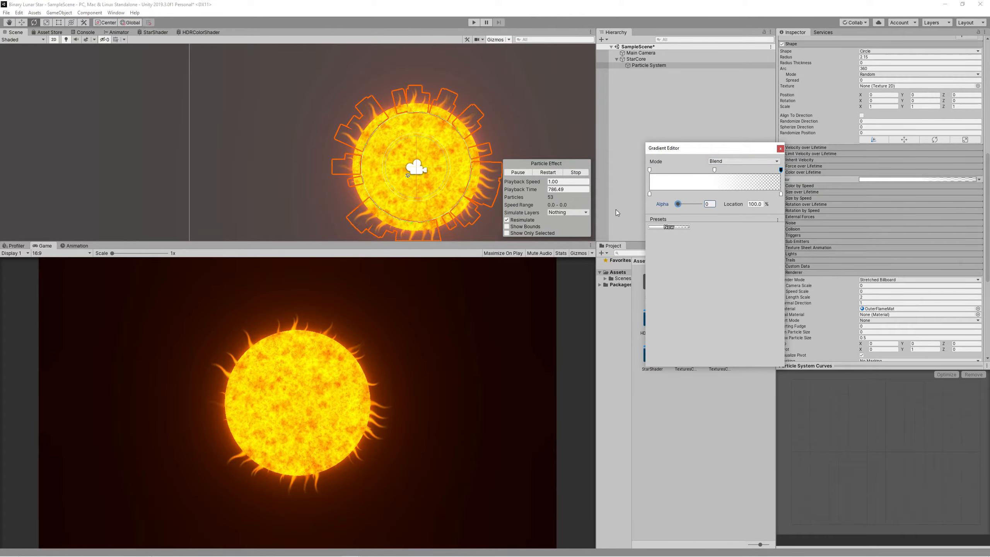
pyautogui.click(649, 170)
pyautogui.moveTo(701, 205); pyautogui.dragTo(651, 208)
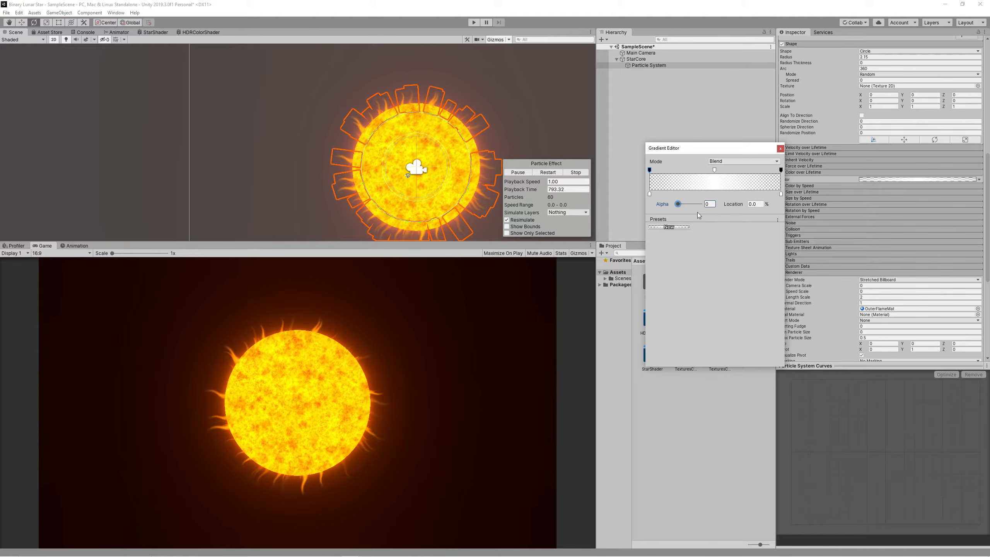
pyautogui.hotkey('alt', 'F9')
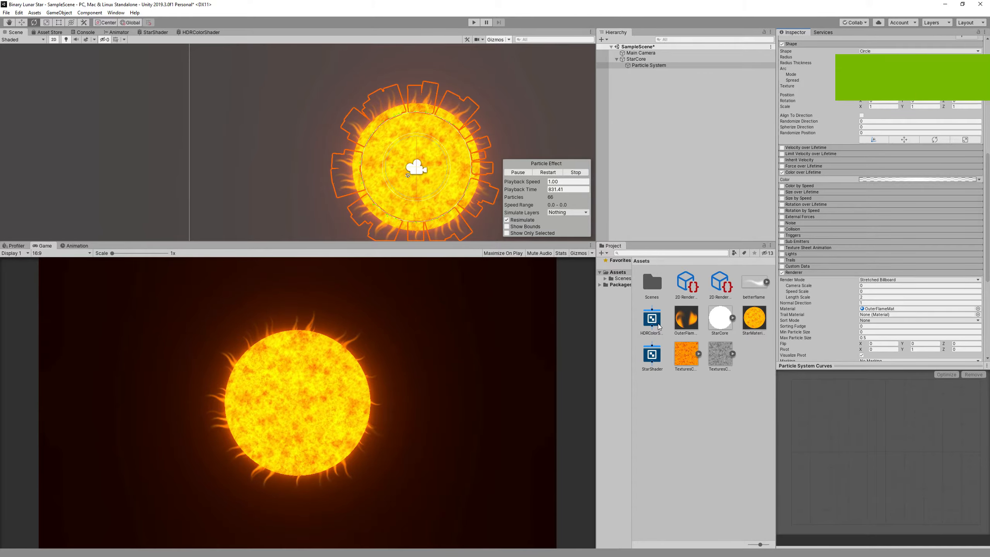
pyautogui.click(653, 335)
# Rename the HDRColorShader asset to FlamesrShader.
pyautogui.press('F2')
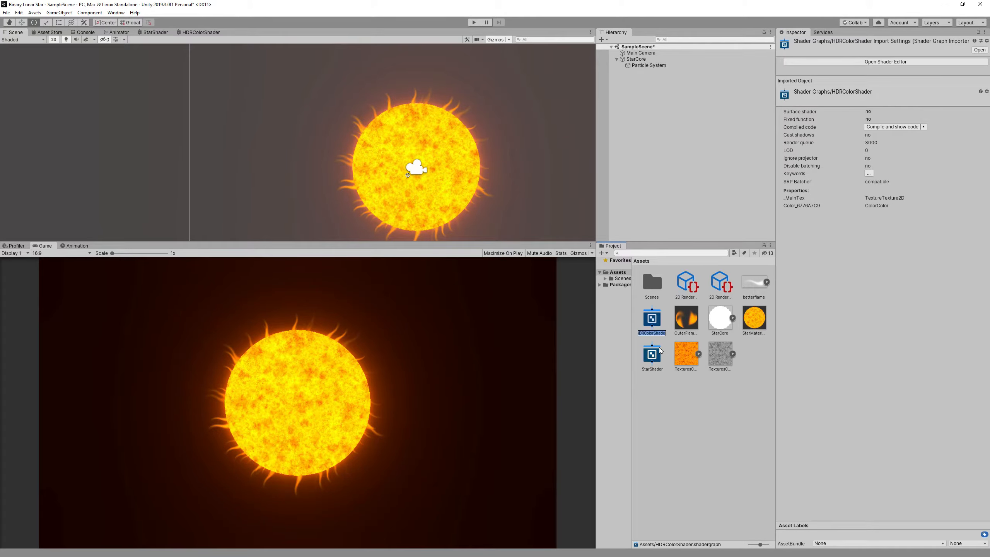
pyautogui.click(654, 333)
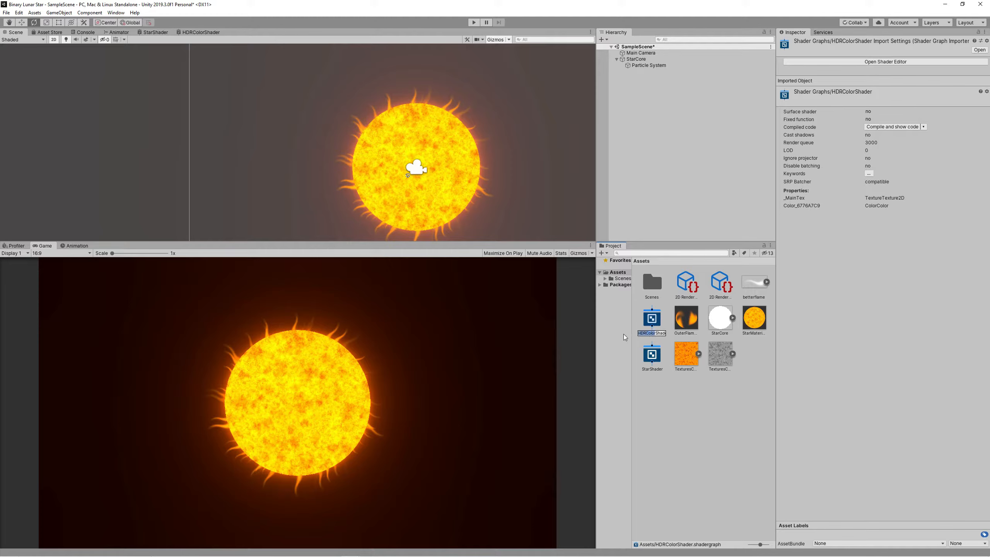
pyautogui.write('Fla')
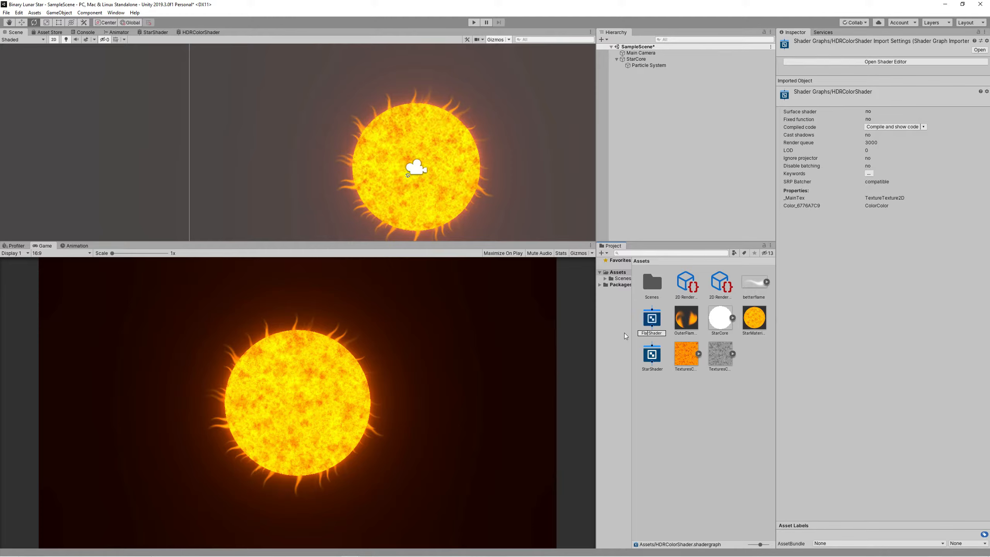
pyautogui.write('mesr')
pyautogui.press('Return')
# In the enlarged Shader Graph, add a Position node set to Object space.
pyautogui.doubleClick(658, 322)
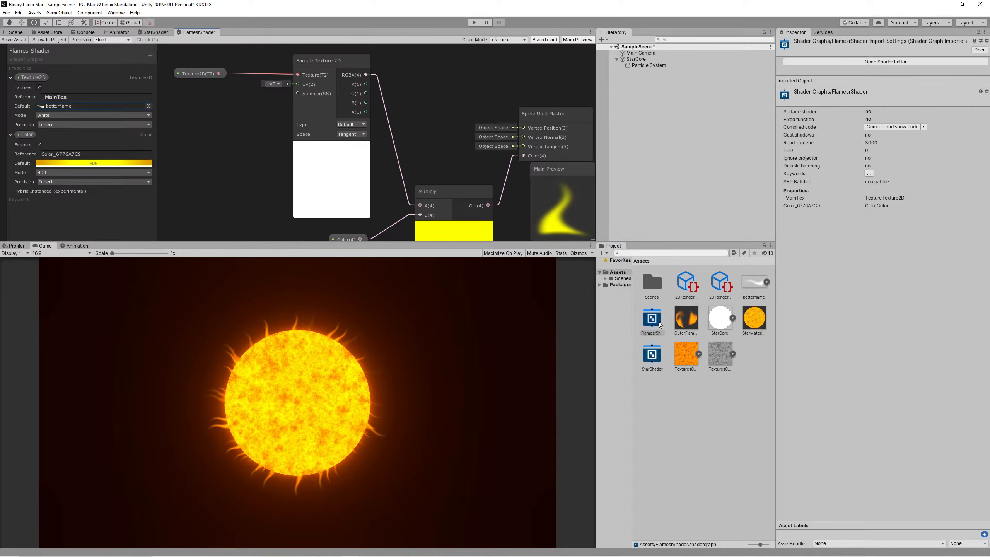
pyautogui.moveTo(467, 242); pyautogui.dragTo(467, 436)
pyautogui.moveTo(597, 270); pyautogui.dragTo(699, 269)
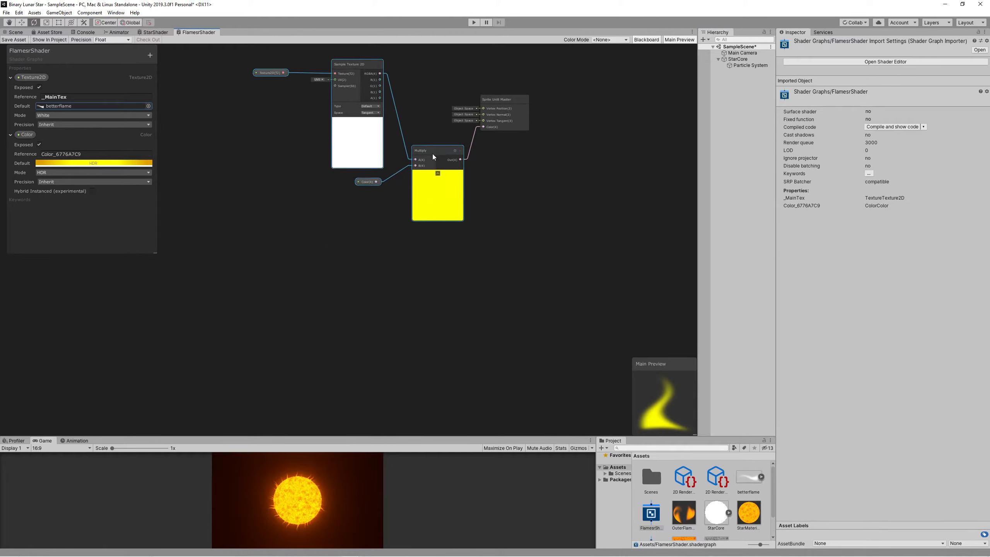
pyautogui.moveTo(133, 187); pyautogui.dragTo(354, 261, button='middle')
pyautogui.rightClick(204, 187)
pyautogui.click(209, 193)
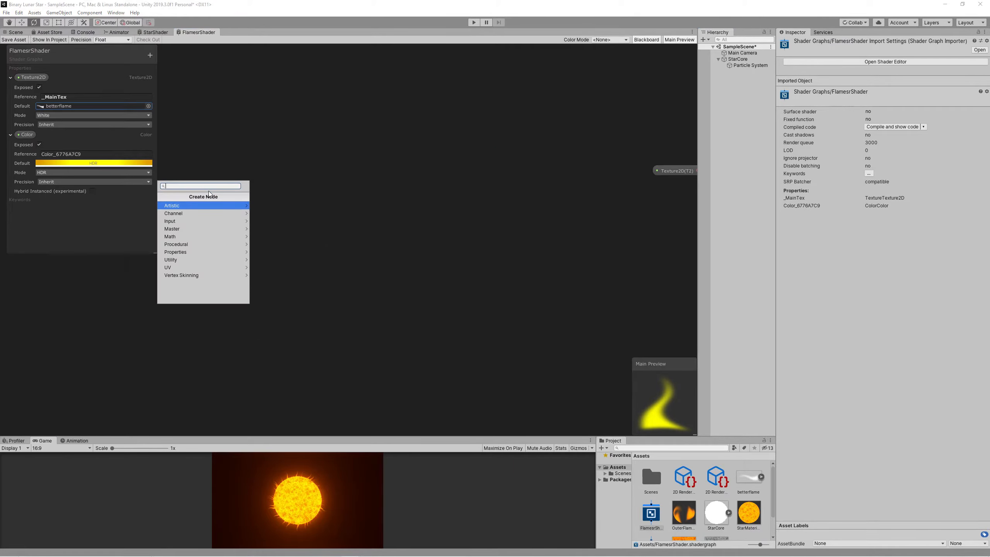
pyautogui.write('position')
pyautogui.press('Return')
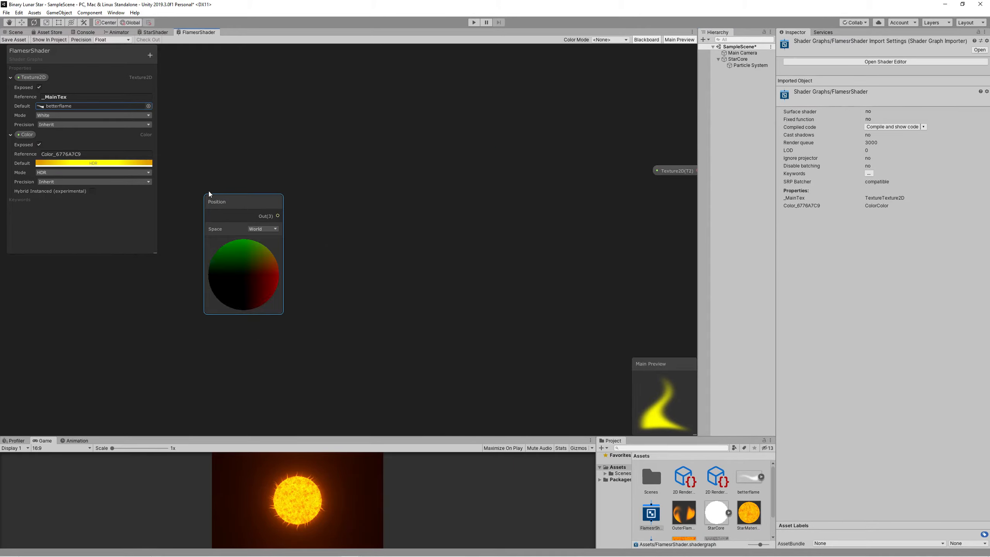
pyautogui.click(267, 231)
pyautogui.click(273, 235)
# Add a Split node and feed the Position output into it.
pyautogui.rightClick(311, 210)
pyautogui.click(318, 216)
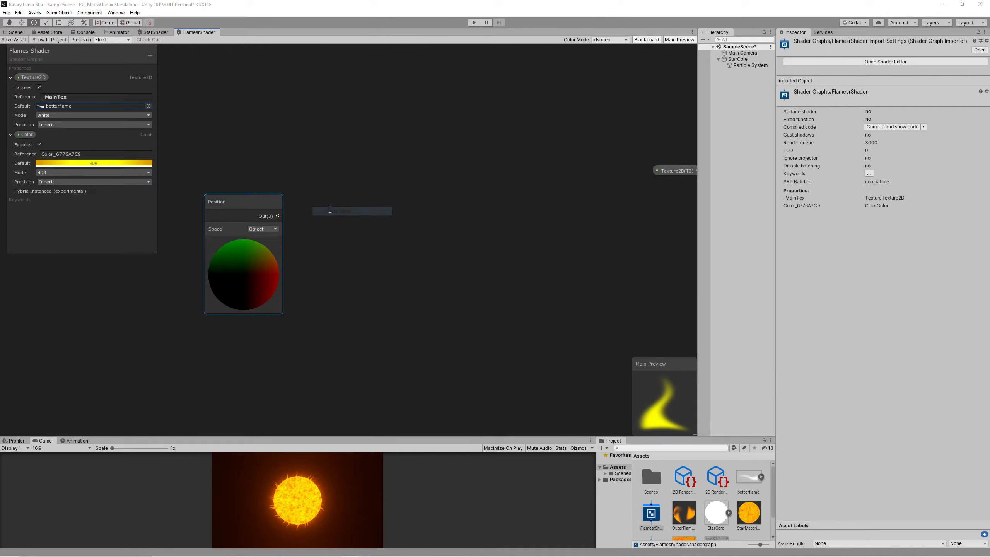
pyautogui.write('sp')
pyautogui.click(277, 240)
pyautogui.moveTo(324, 218); pyautogui.dragTo(372, 220)
pyautogui.moveTo(277, 215); pyautogui.dragTo(352, 202)
# Add a Time node below the Position node.
pyautogui.moveTo(367, 323); pyautogui.dragTo(381, 226, button='middle')
pyautogui.rightClick(283, 283)
pyautogui.click(300, 289)
pyautogui.write('time')
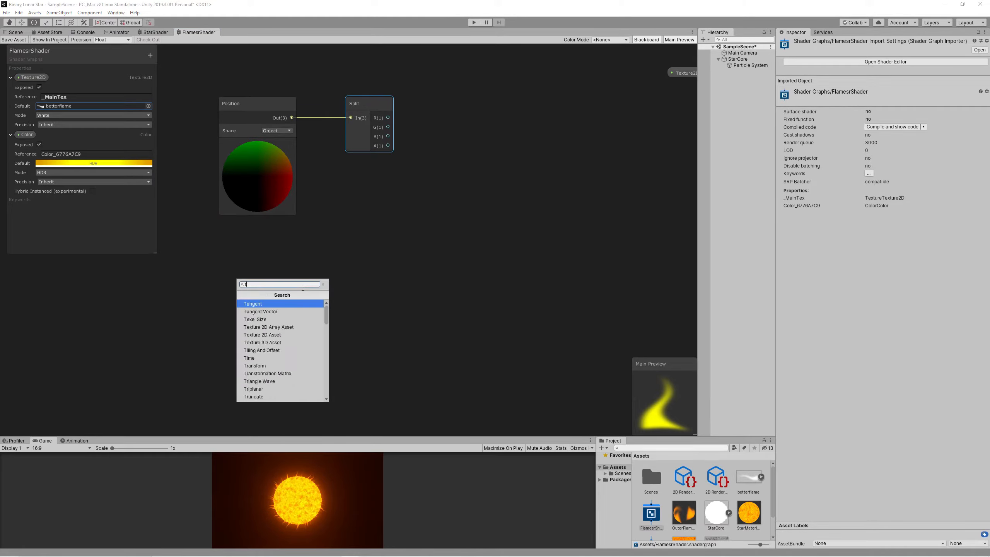
pyautogui.click(303, 290)
pyautogui.moveTo(304, 300); pyautogui.dragTo(255, 250)
# Create a Vector1 property named MovementSpeed and place it in the graph.
pyautogui.rightClick(291, 350)
pyautogui.click(149, 55)
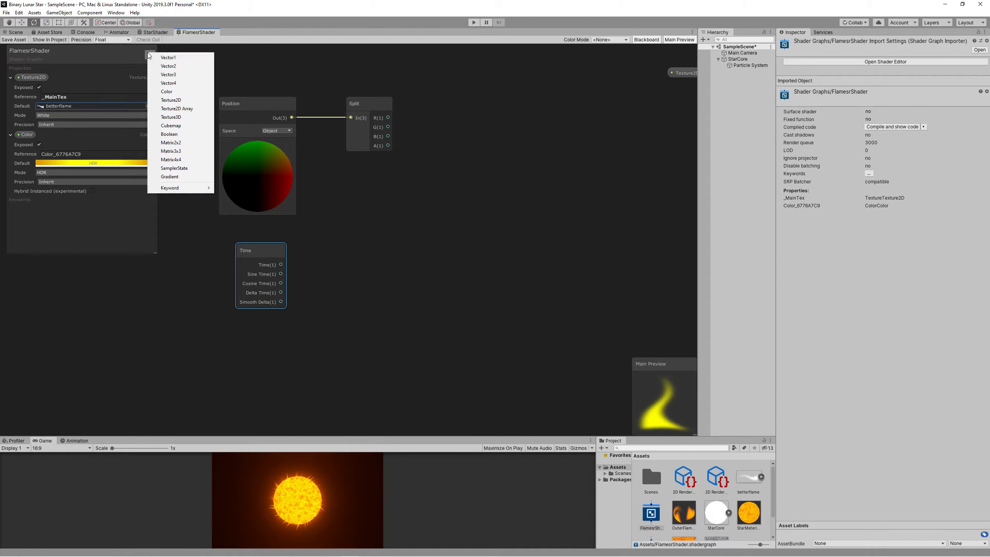
pyautogui.click(165, 57)
pyautogui.write('MovementSpee')
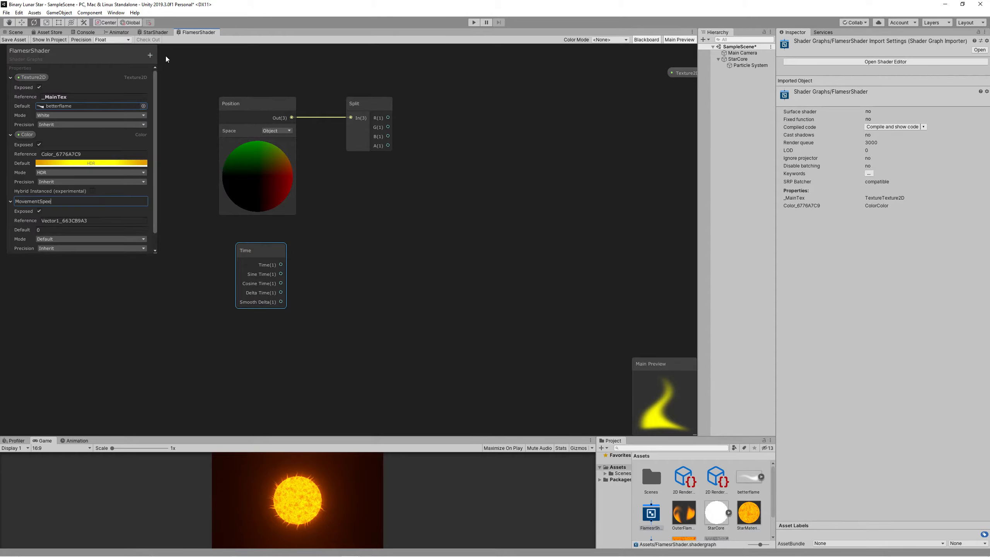
pyautogui.write('d')
pyautogui.press('Return')
pyautogui.moveTo(39, 200); pyautogui.dragTo(250, 347)
# Multiply Time by MovementSpeed, giving MovementSpeed a default value of 1.
pyautogui.rightClick(332, 310)
pyautogui.click(354, 317)
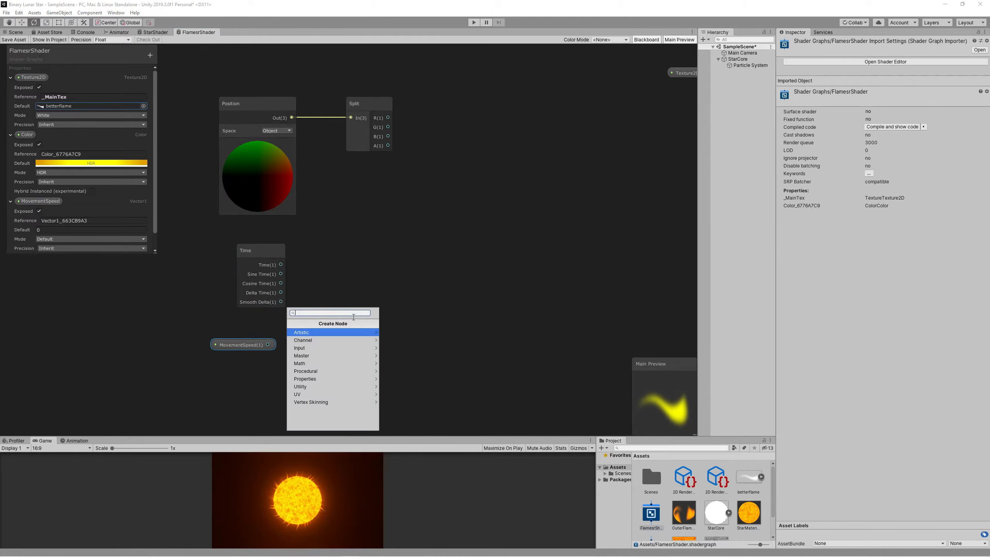
pyautogui.write('multip')
pyautogui.press('Return')
pyautogui.moveTo(353, 321); pyautogui.dragTo(362, 273)
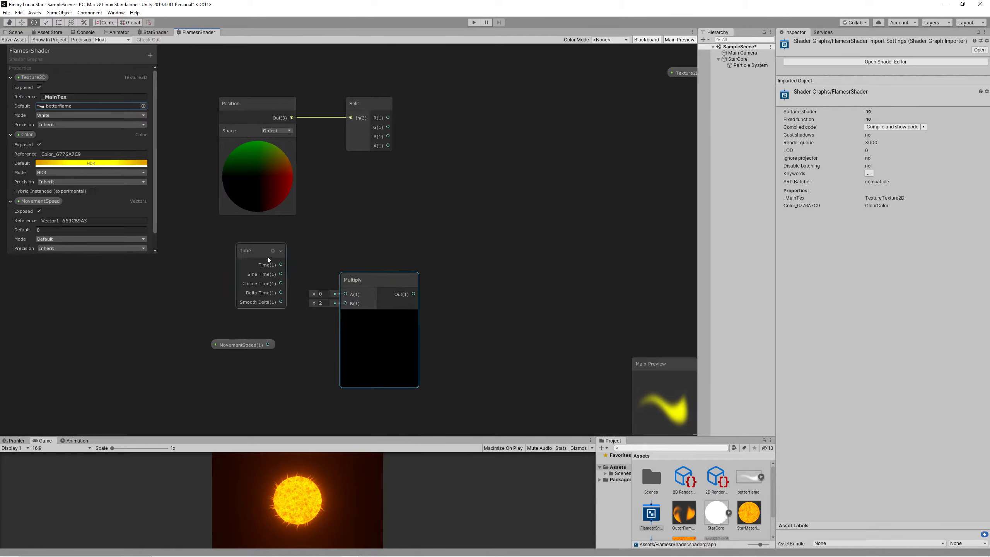
pyautogui.moveTo(249, 250); pyautogui.dragTo(338, 294)
pyautogui.moveTo(267, 344); pyautogui.dragTo(345, 303)
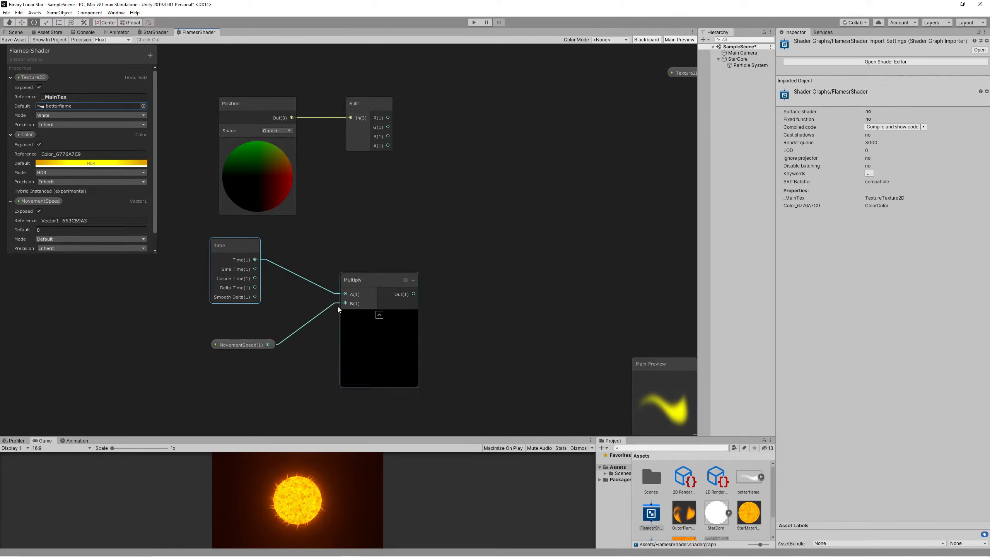
pyautogui.click(94, 229)
pyautogui.write('1')
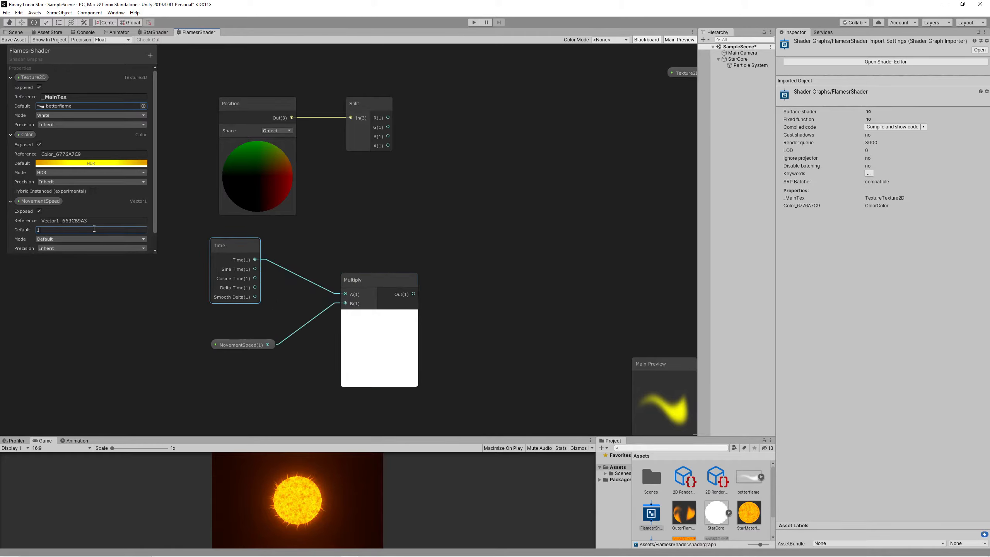
# Add an Add node to the graph.
pyautogui.rightClick(437, 172)
pyautogui.click(450, 174)
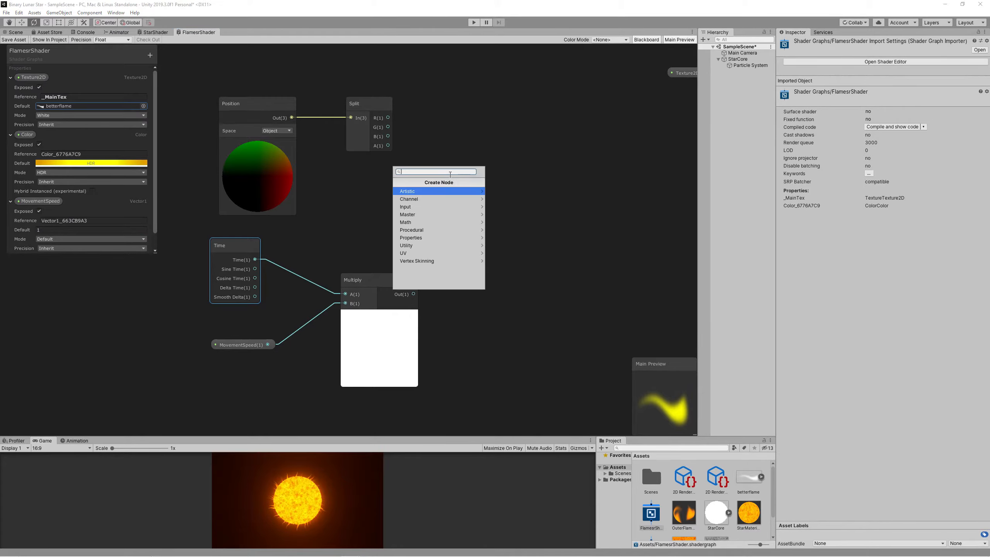
pyautogui.write('add')
pyautogui.press('Return')
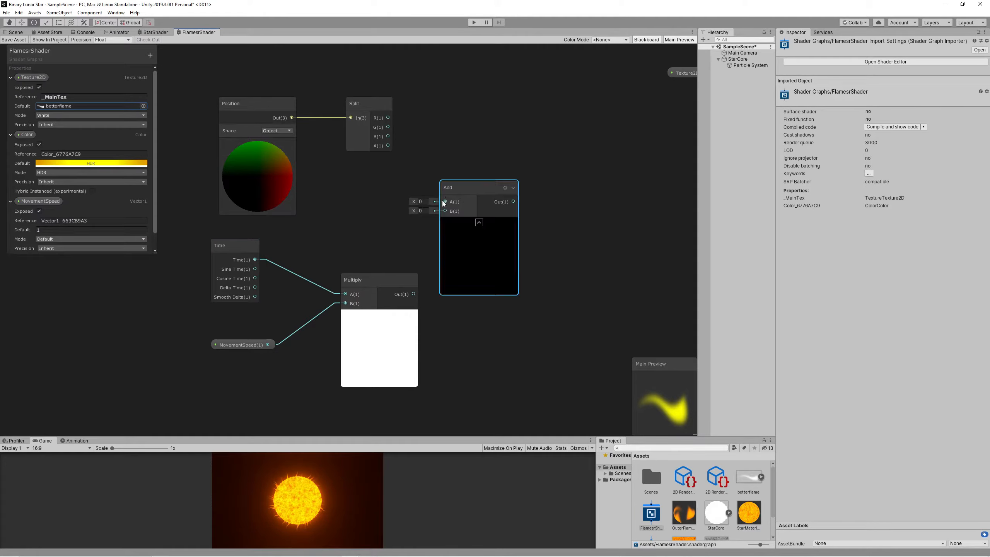
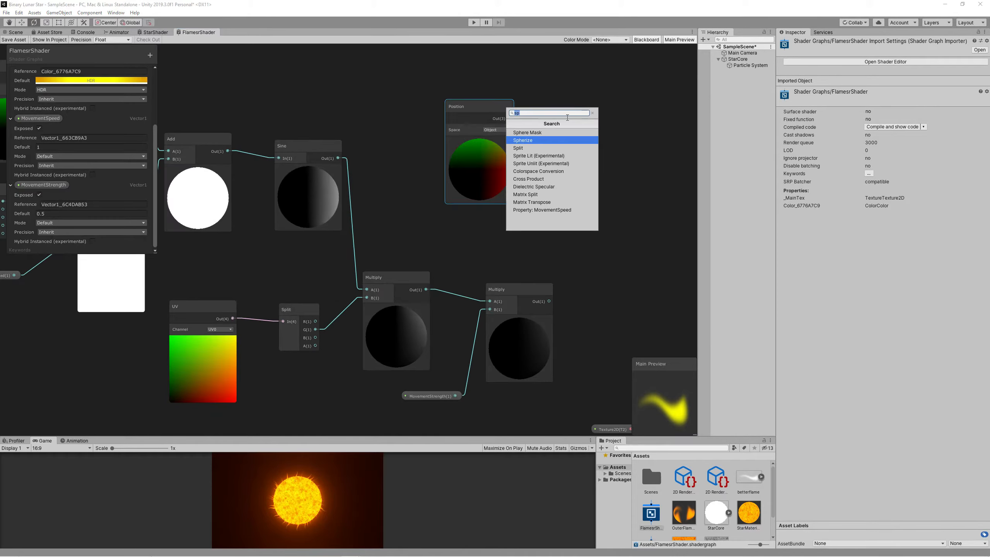
# Add a Split node fed by the Position node's output, and move both nodes together.
pyautogui.click(566, 119)
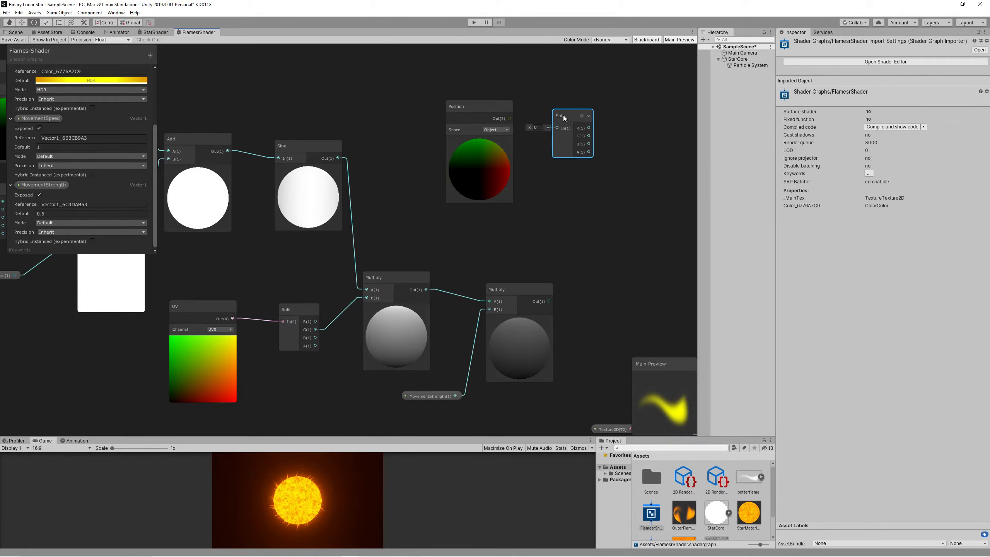
pyautogui.moveTo(508, 118); pyautogui.dragTo(556, 120)
pyautogui.moveTo(498, 108); pyautogui.dragTo(492, 105)
pyautogui.click(565, 106)
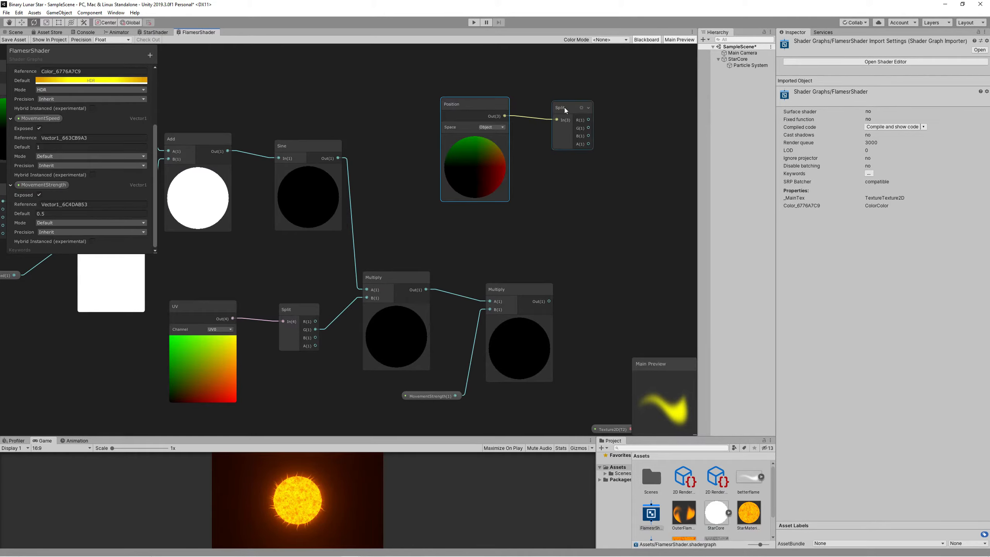
pyautogui.moveTo(590, 186); pyautogui.dragTo(517, 157, button='middle')
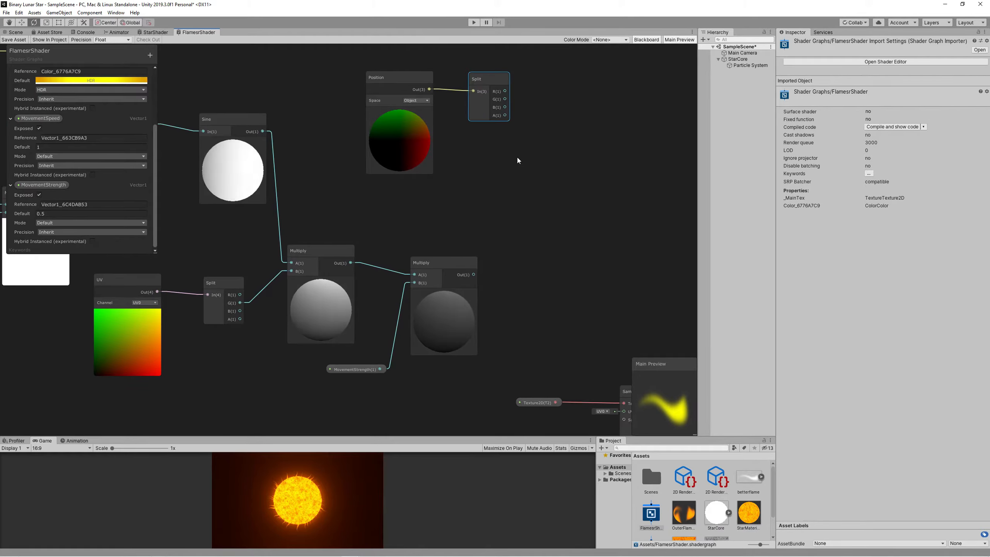
pyautogui.moveTo(362, 64); pyautogui.dragTo(525, 183)
pyautogui.moveTo(479, 113); pyautogui.dragTo(444, 101)
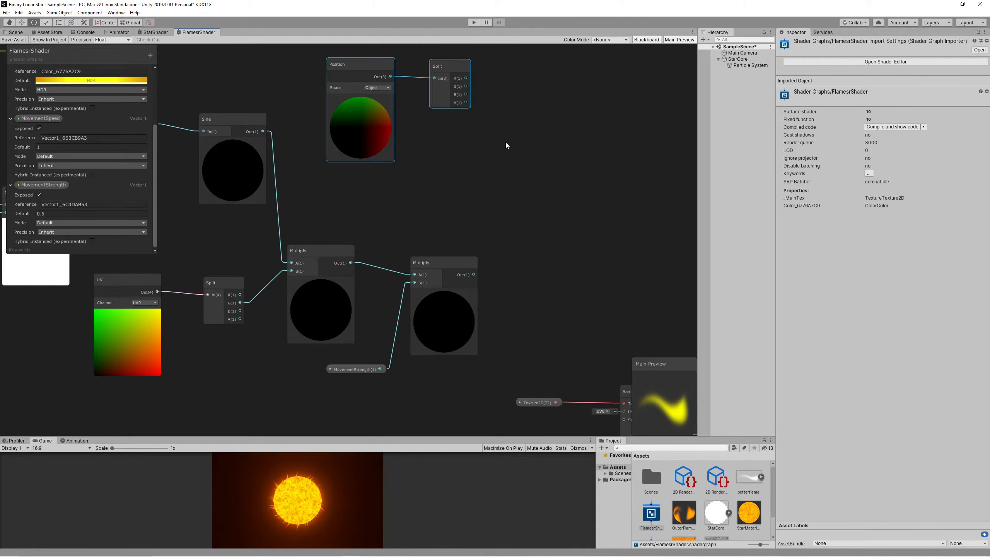
# Add a Combine node and connect Split's R output to Combine's R input.
pyautogui.rightClick(605, 89)
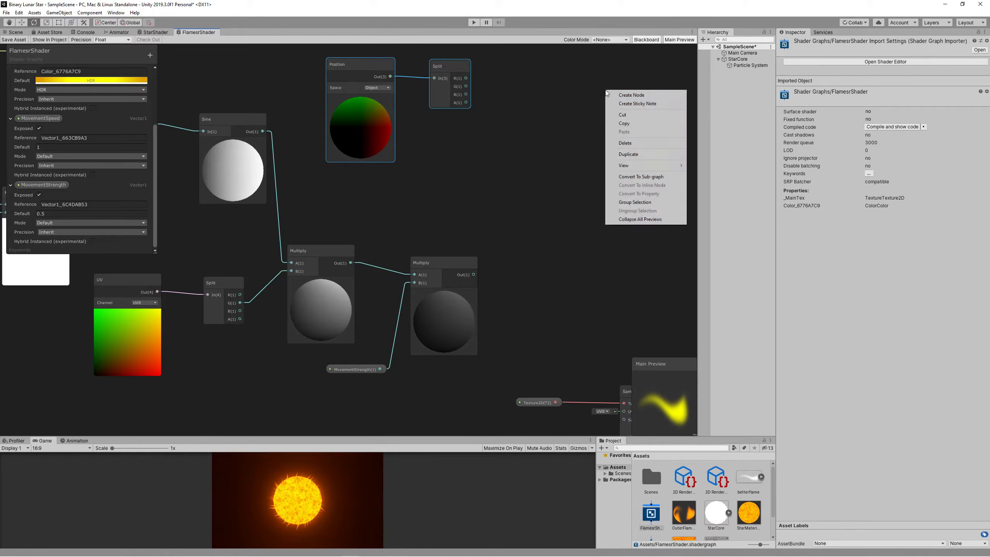
pyautogui.click(615, 97)
pyautogui.write('com')
pyautogui.press('Return')
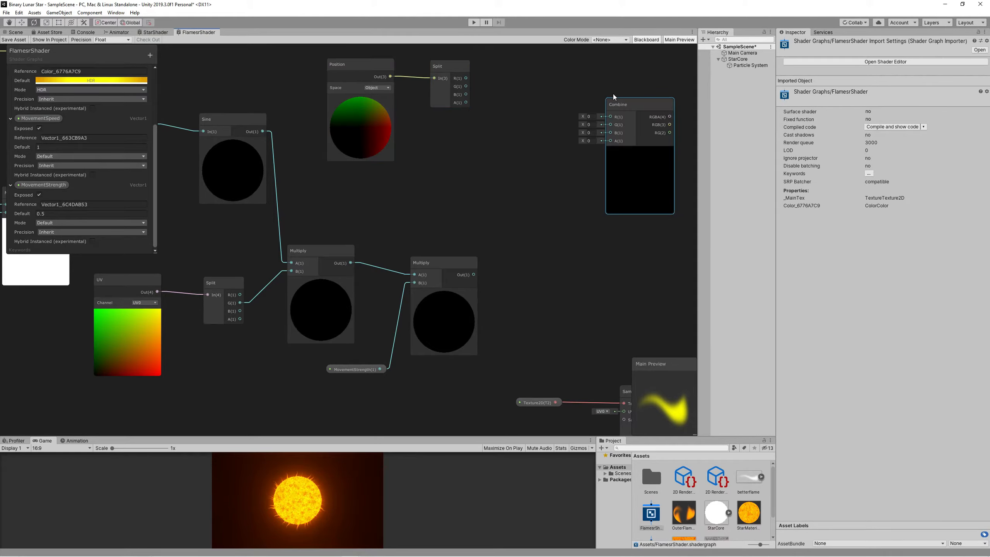
pyautogui.moveTo(620, 101); pyautogui.dragTo(618, 83)
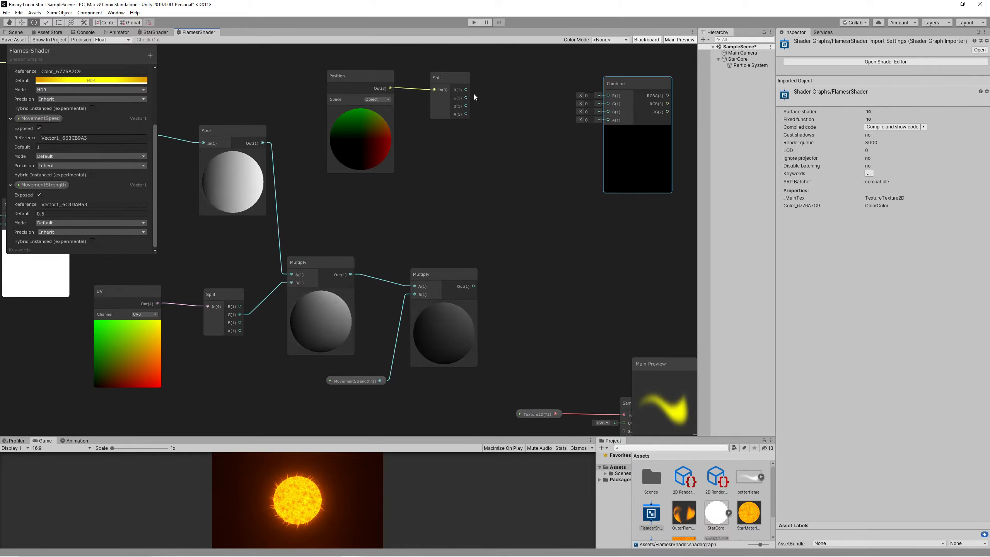
pyautogui.moveTo(465, 89); pyautogui.dragTo(602, 95)
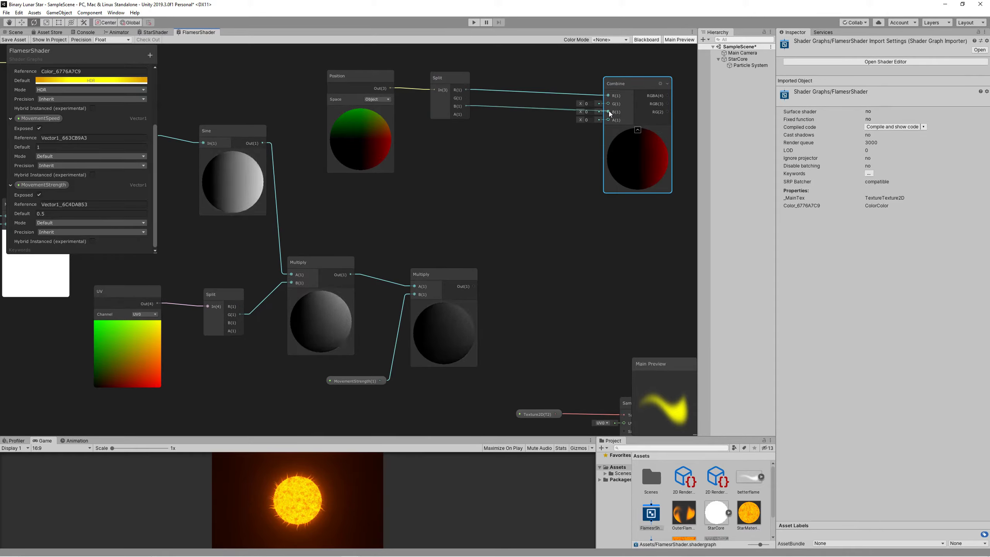
# Add an Add node taking Split's G, and route Combine's RGBA into Vertex Position.
pyautogui.rightClick(515, 238)
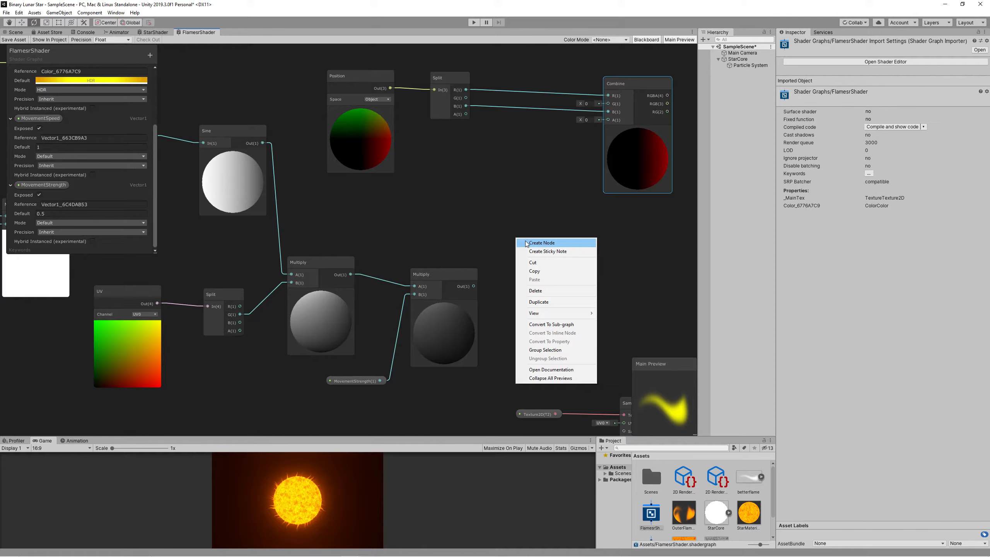
pyautogui.click(542, 243)
pyautogui.press('Return')
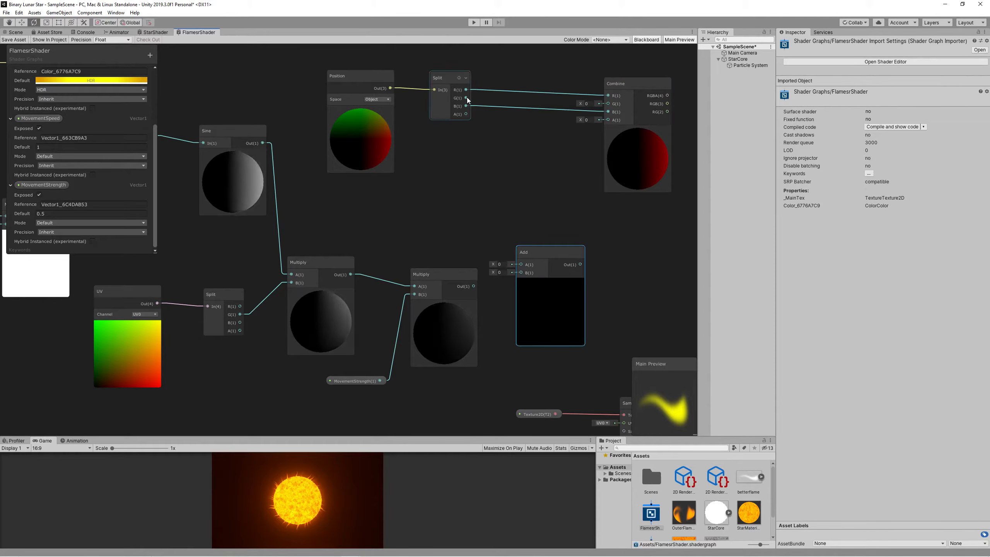
pyautogui.moveTo(466, 98); pyautogui.dragTo(601, 112)
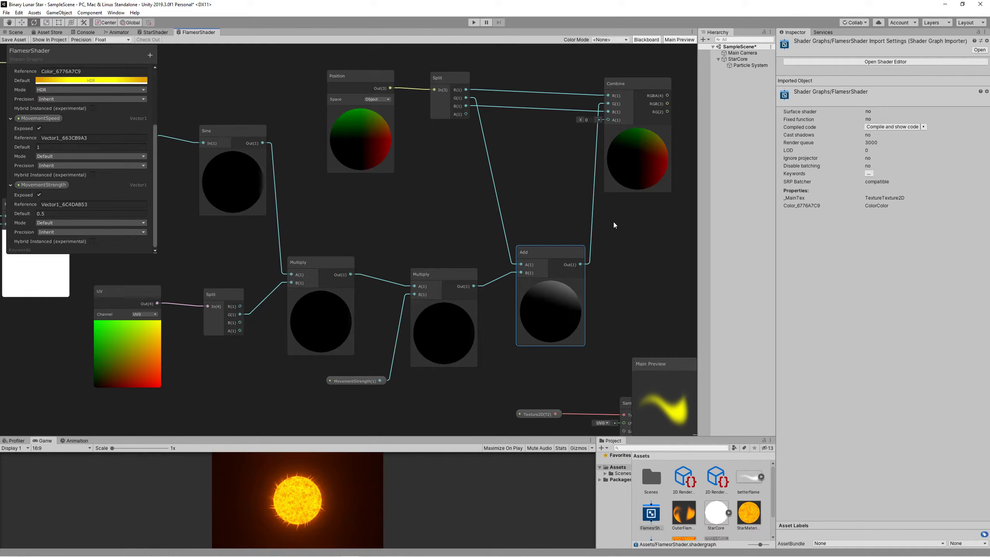
pyautogui.moveTo(614, 222); pyautogui.dragTo(368, 227, button='middle')
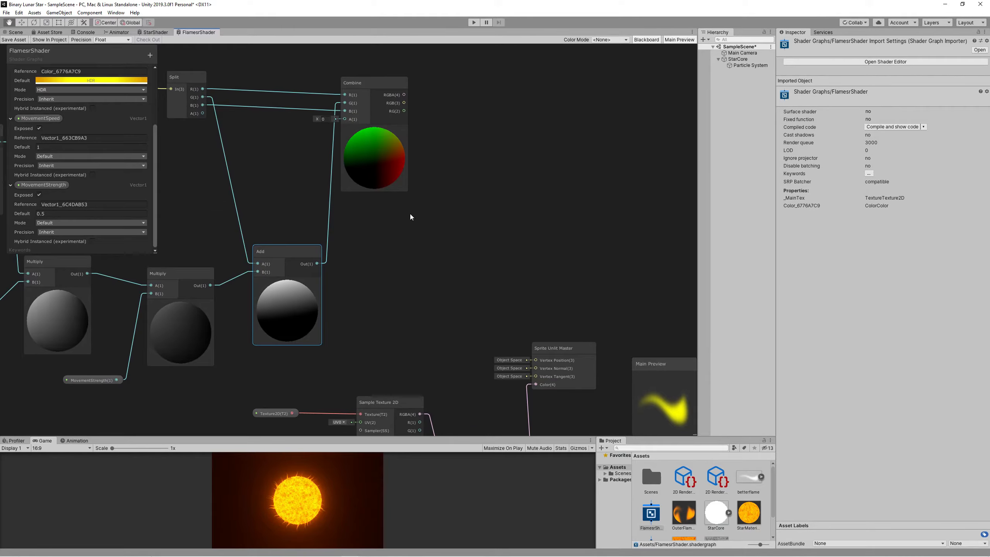
pyautogui.moveTo(535, 360); pyautogui.dragTo(534, 360)
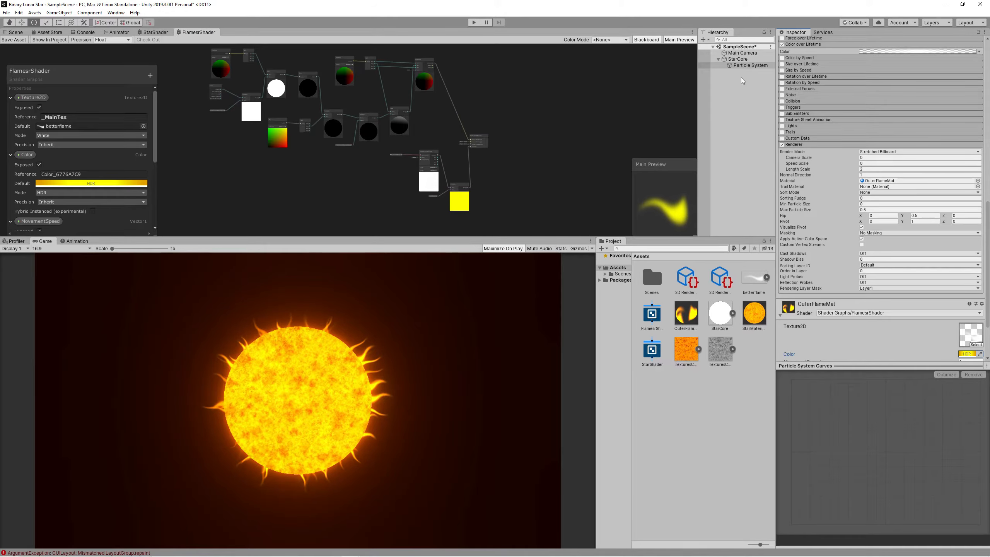
# Rename the StarCore particle system to OuterFlames.
pyautogui.click(744, 66)
pyautogui.press('F2')
pyautogui.write('OuterFlames')
pyautogui.press('Return')
# Duplicate OuterFlames and name the copy InnerFlames.
pyautogui.hotkey('ctrl', 'd')
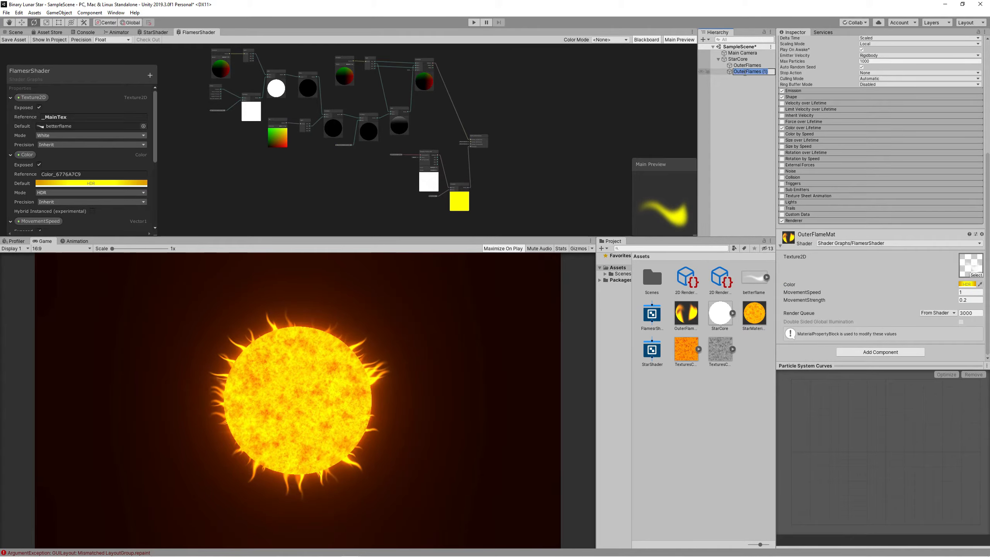
pyautogui.press('F2')
pyautogui.write('InnerFlames')
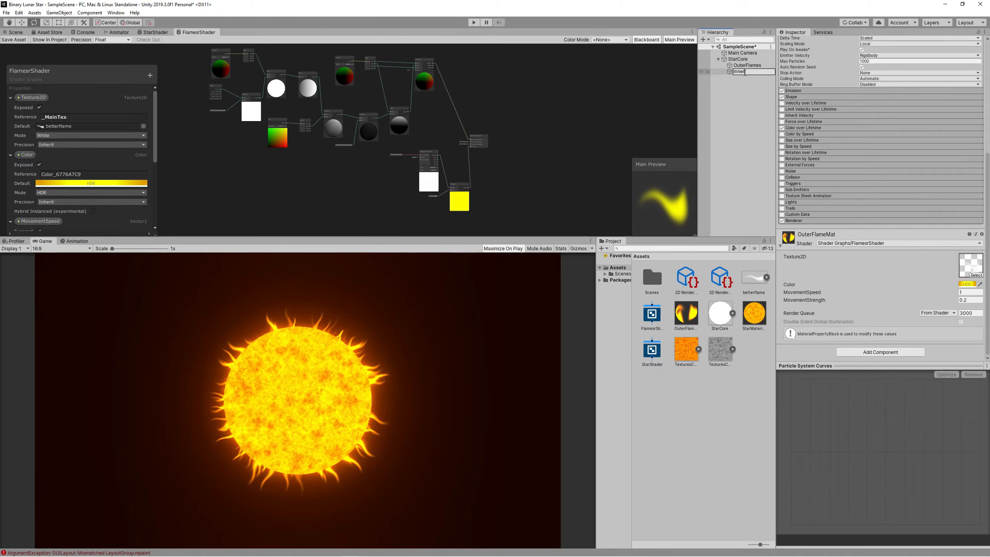
pyautogui.press('Return')
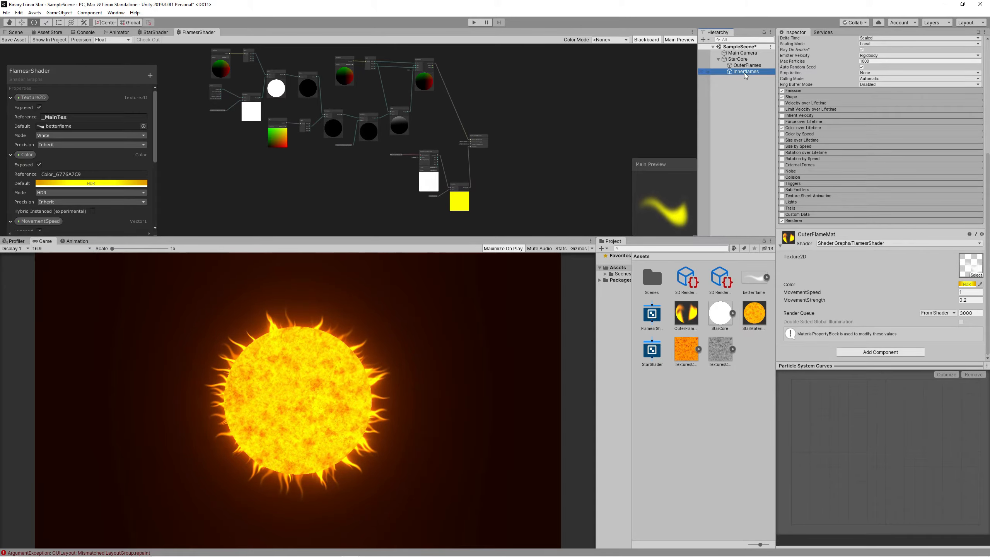
# Create a material named InnerFlamesMat that uses FlamesrShader.
pyautogui.rightClick(726, 392)
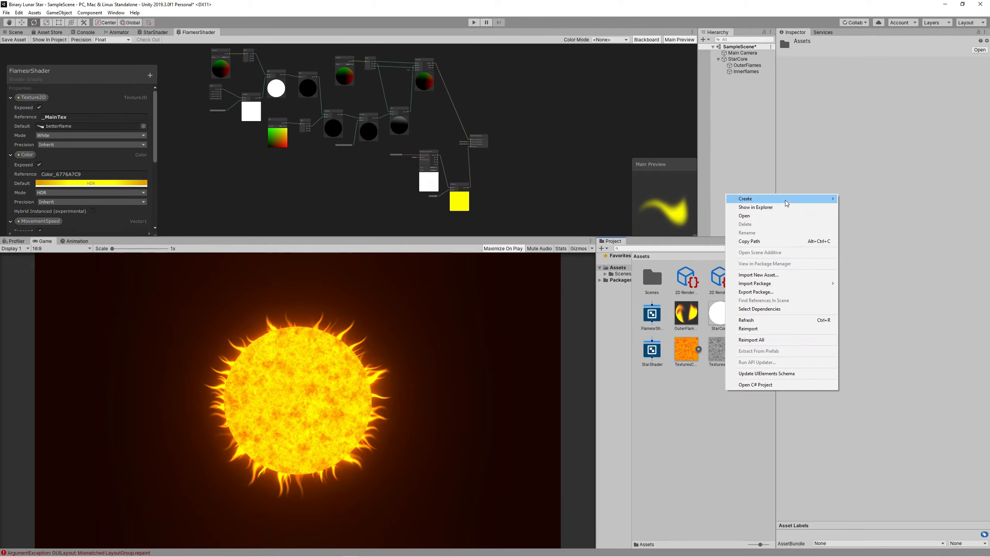
pyautogui.moveTo(785, 202)
pyautogui.click(861, 323)
pyautogui.write('Inner')
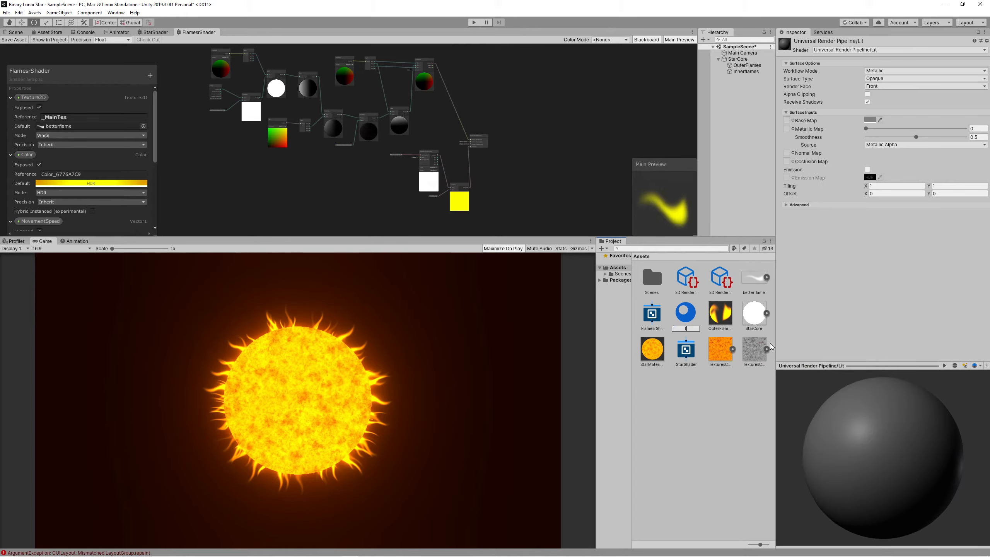
pyautogui.write('FlamesMat')
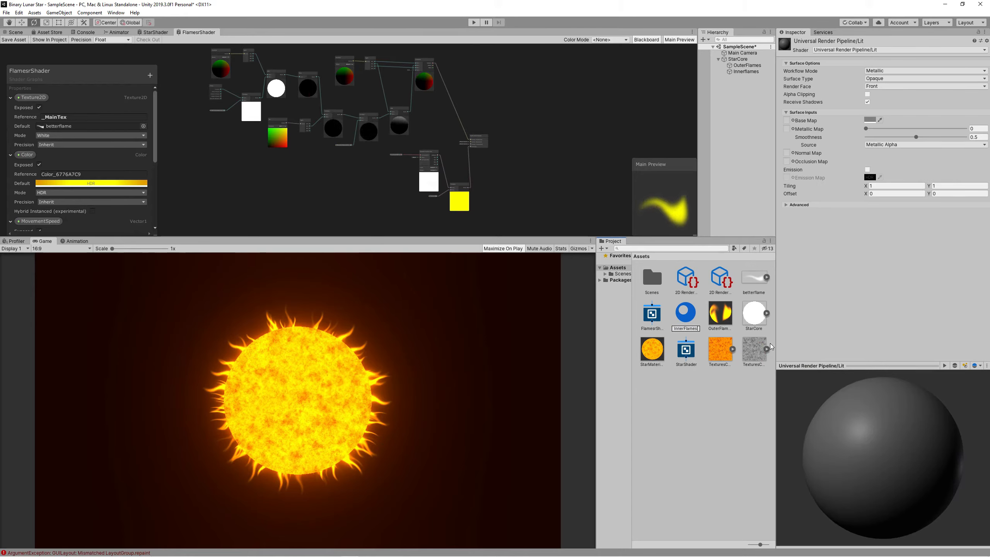
pyautogui.press('Return')
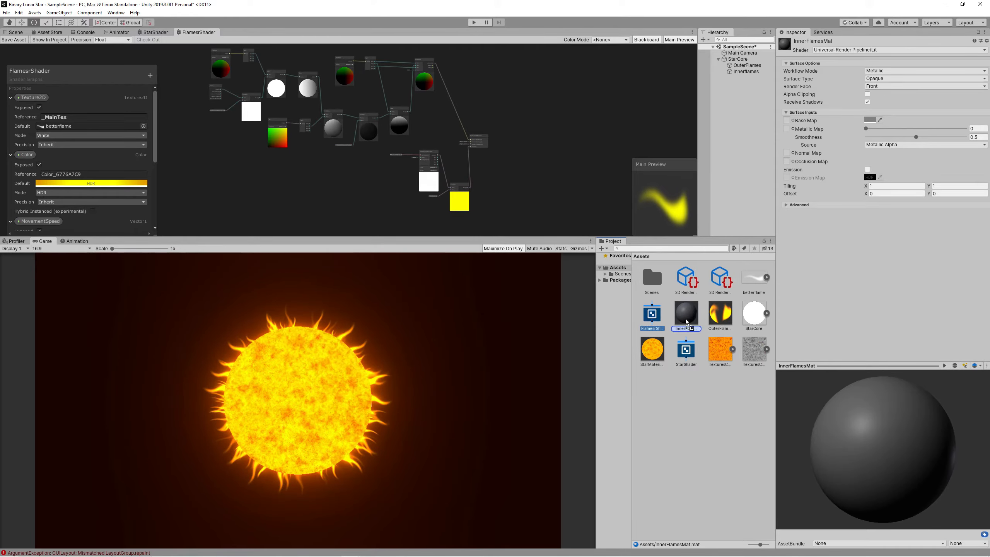
pyautogui.moveTo(684, 323); pyautogui.dragTo(684, 321)
# Assign InnerFlamesMat as the InnerFlames particle system's renderer material.
pyautogui.click(746, 72)
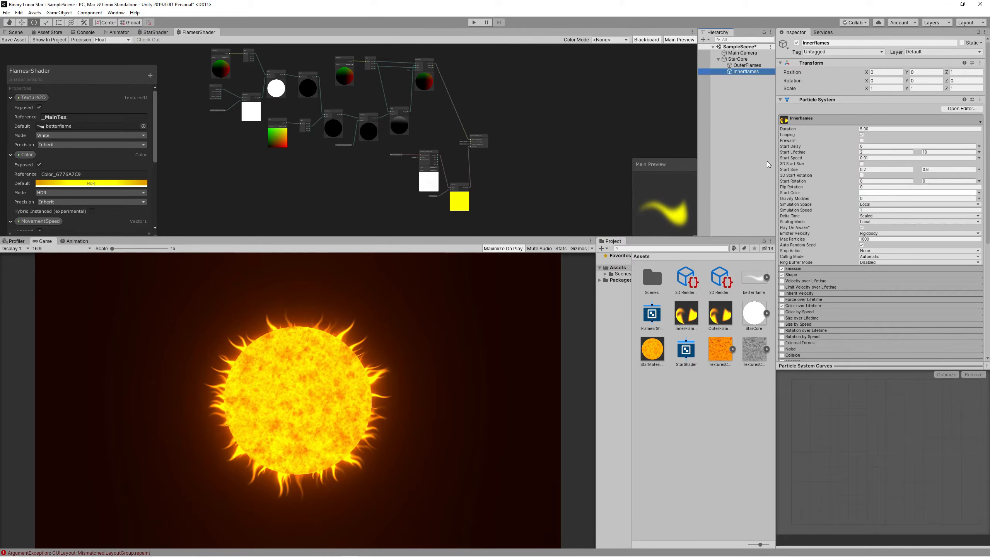
pyautogui.scroll(-8, 896, 234)
pyautogui.click(817, 223)
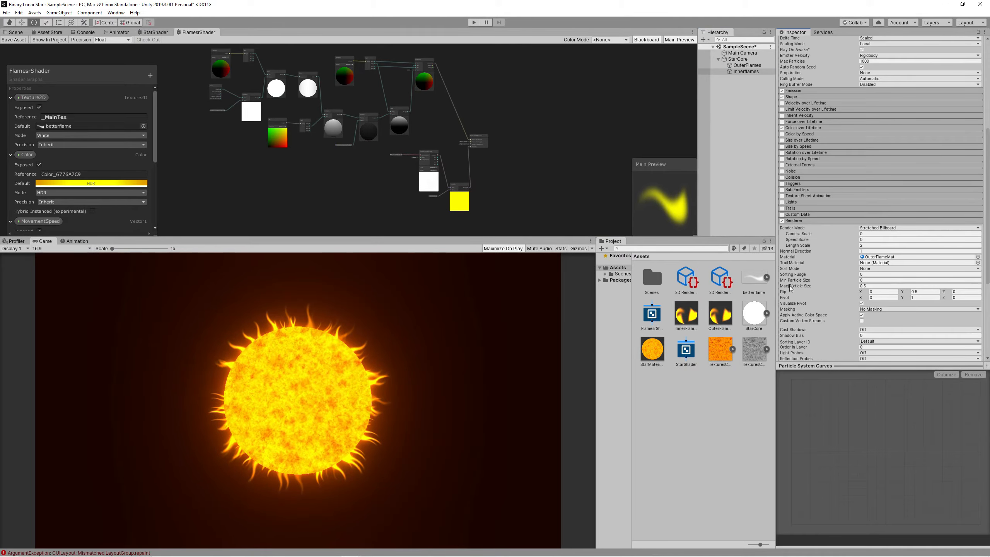
pyautogui.moveTo(701, 325); pyautogui.dragTo(885, 263)
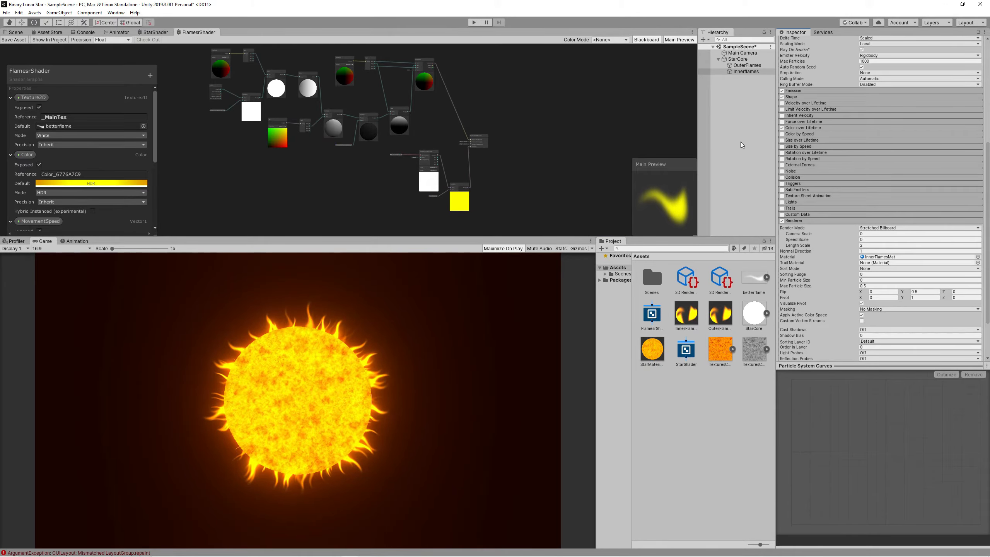
pyautogui.click(746, 72)
pyautogui.scroll(10, 832, 204)
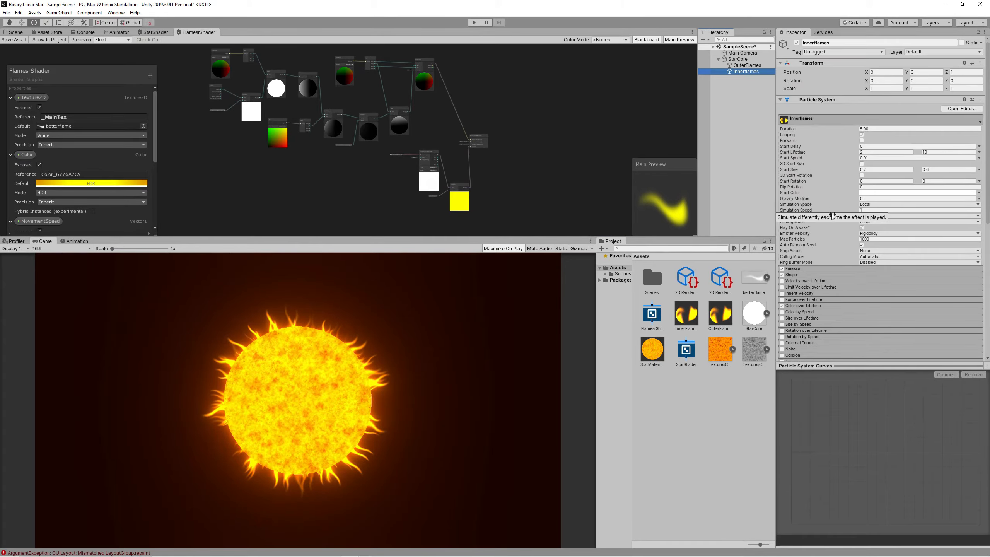
# In the inner flames' Shape settings, set Z position to -10 and shrink the radius to 0.9.
pyautogui.click(804, 274)
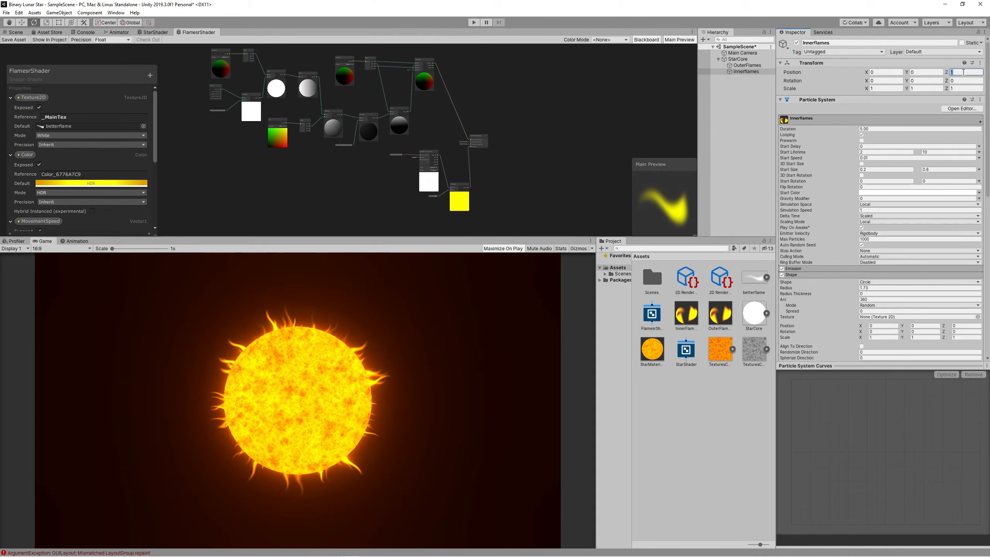
pyautogui.write('-10')
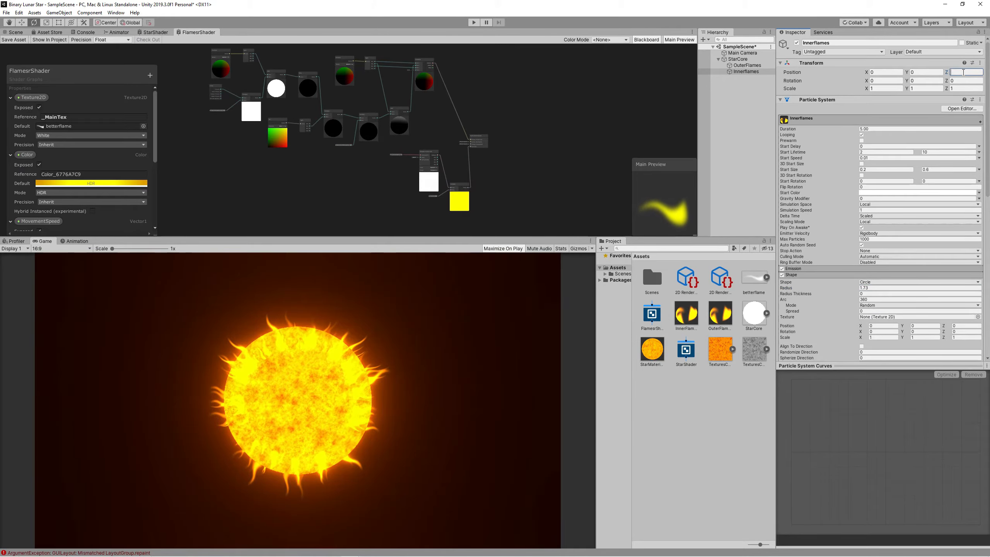
pyautogui.press('BackSpace')
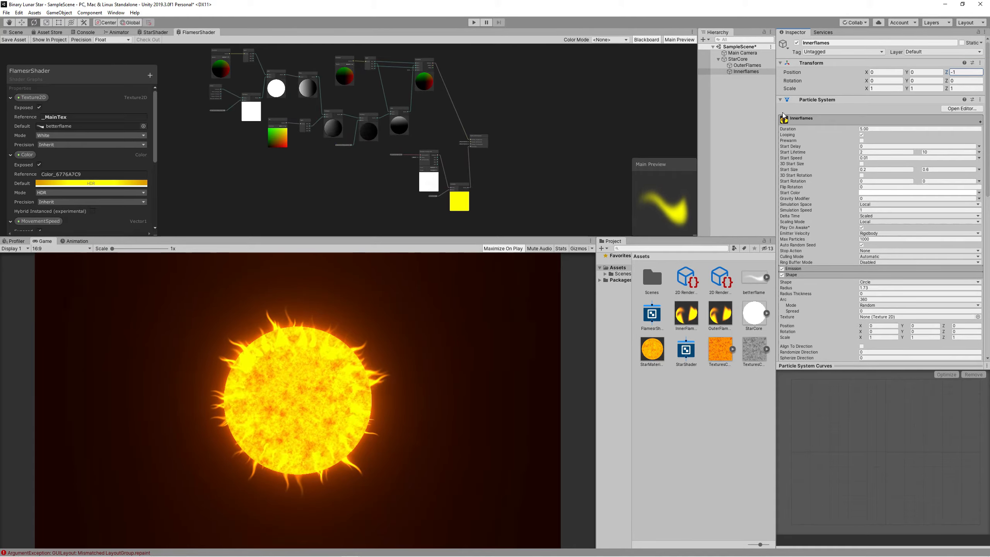
pyautogui.moveTo(857, 289)
pyautogui.mouseDown()
pyautogui.moveTo(844, 291)
pyautogui.moveTo(883, 289)
pyautogui.moveTo(872, 290)
pyautogui.mouseUp()
# Set the inner flames' HDR colour intensity to 1.5 and alpha to 163.
pyautogui.scroll(-10, 872, 290)
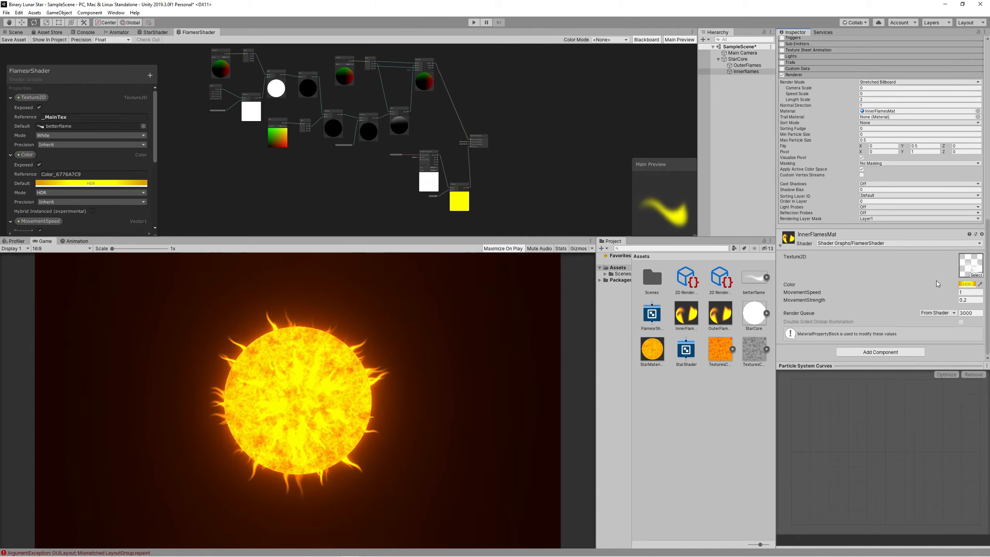
pyautogui.click(966, 283)
pyautogui.doubleClick(766, 382)
pyautogui.write('1.5')
pyautogui.press('Return')
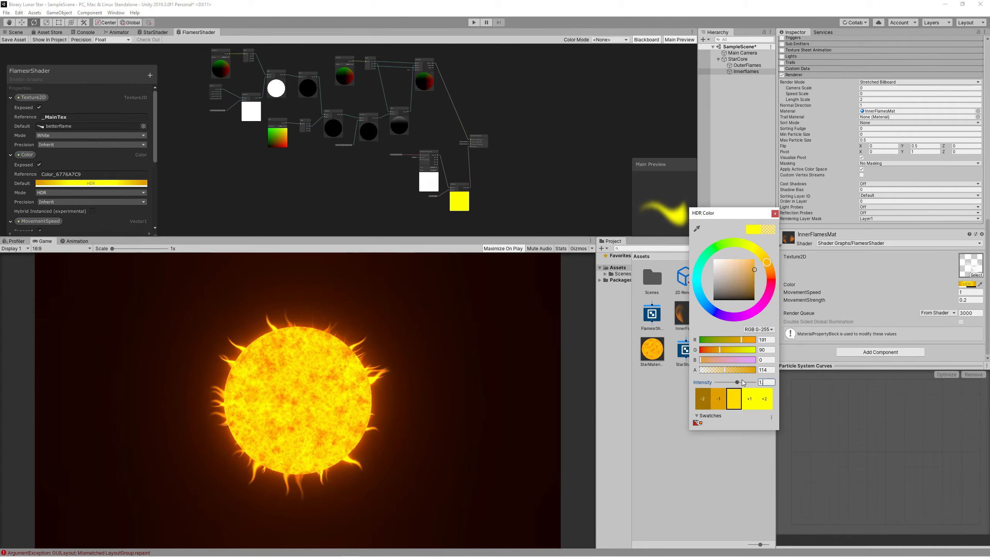
pyautogui.moveTo(725, 369); pyautogui.dragTo(733, 375)
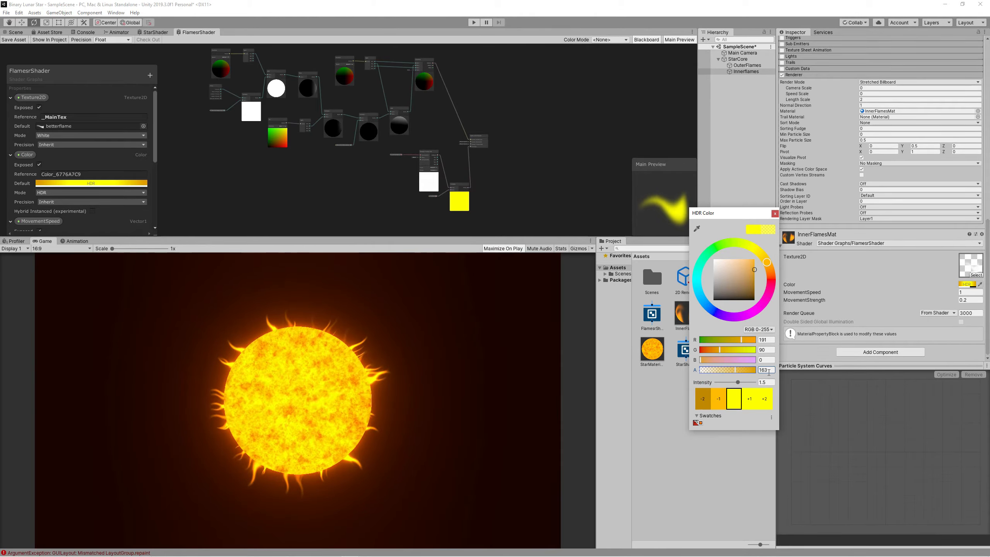
pyautogui.click(683, 375)
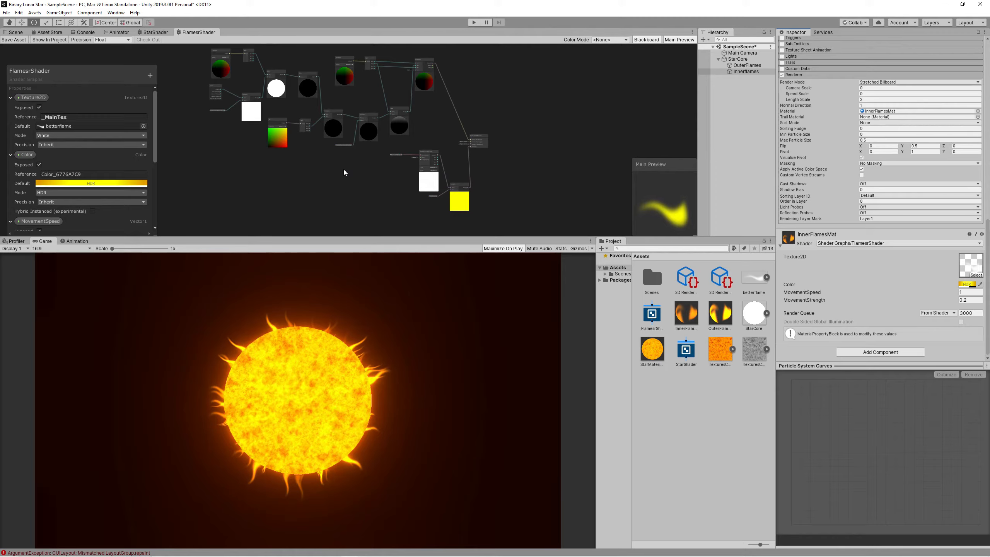
# Set the Main Camera size to 1.94 and frame the sun's upper-right edge.
pyautogui.click(16, 32)
pyautogui.click(743, 52)
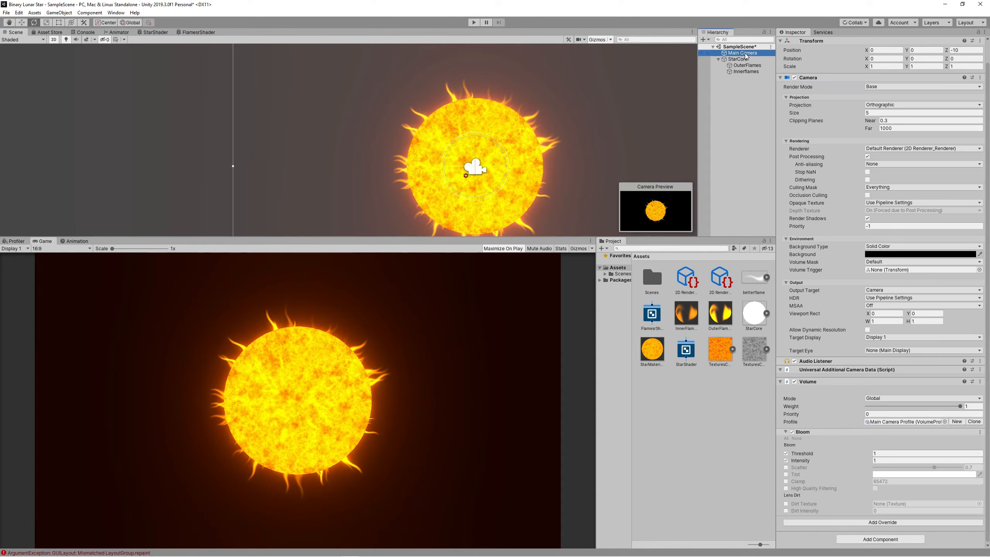
pyautogui.click(869, 113)
pyautogui.write('1.94')
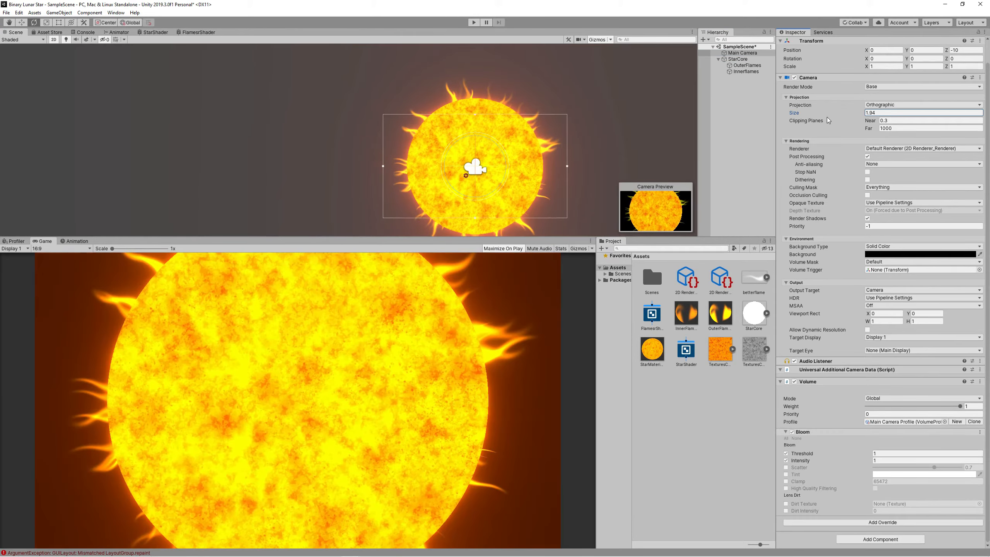
pyautogui.write('w')
pyautogui.moveTo(493, 159); pyautogui.dragTo(530, 117)
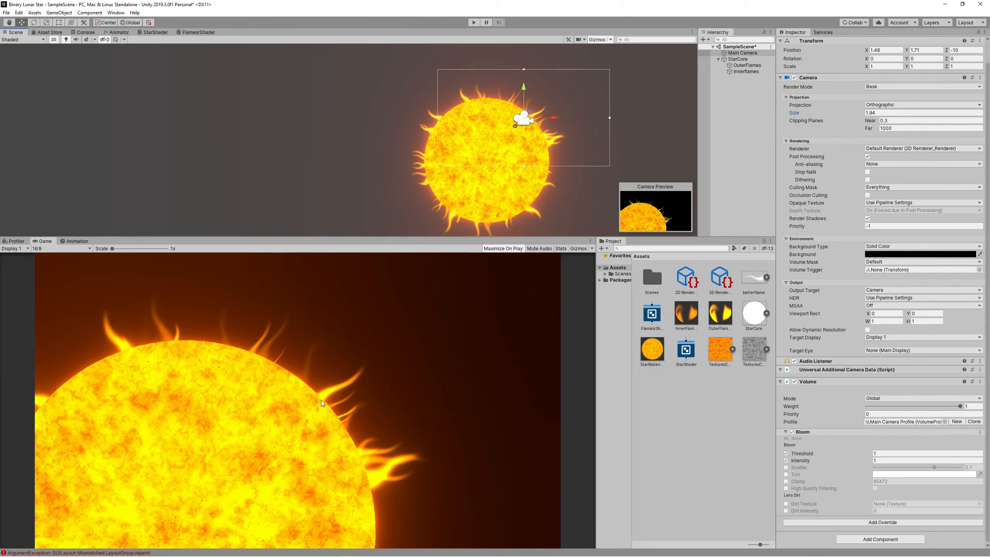
pyautogui.hotkey('alt', 'Tab')
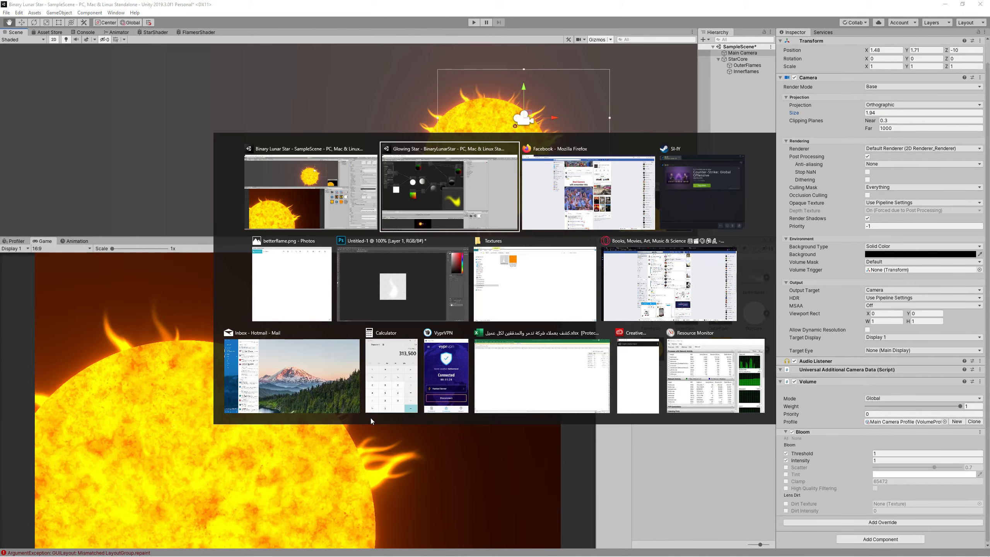
# Check the ring drawing in Photoshop, then scale the ring down slightly to hug the sun.
pyautogui.press('Tab')
pyautogui.press('Tab')
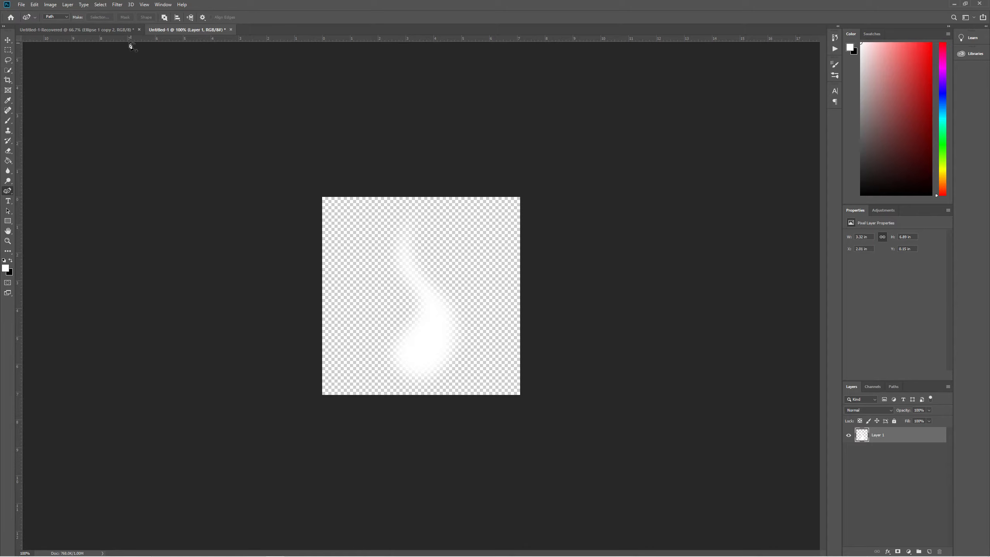
pyautogui.click(113, 30)
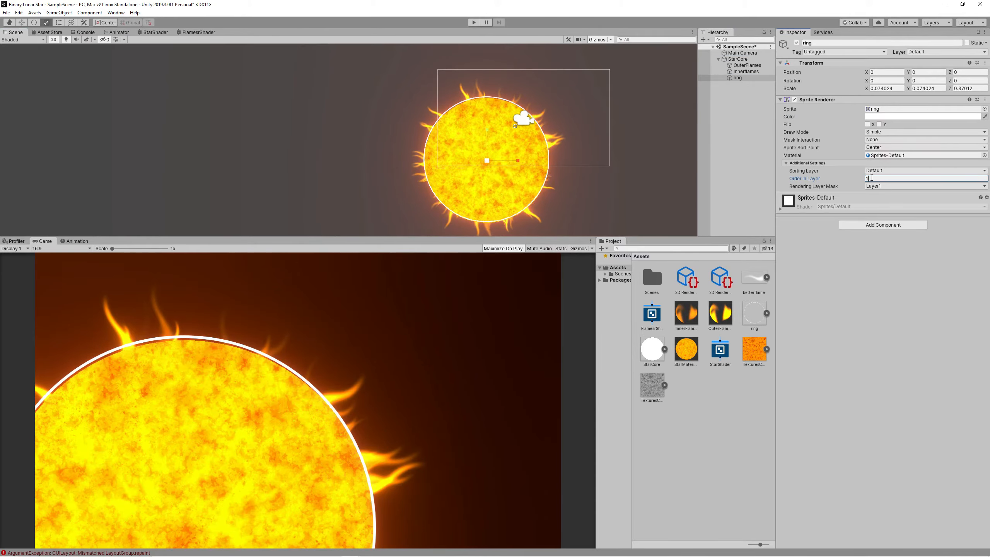
pyautogui.moveTo(485, 160); pyautogui.dragTo(485, 159)
pyautogui.scroll(7, 535, 180)
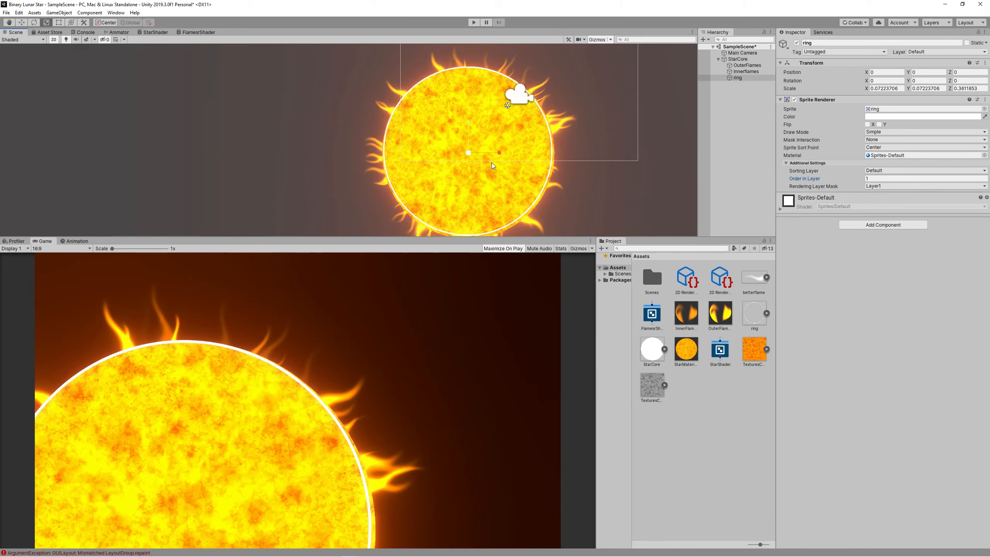
pyautogui.rightClick(726, 401)
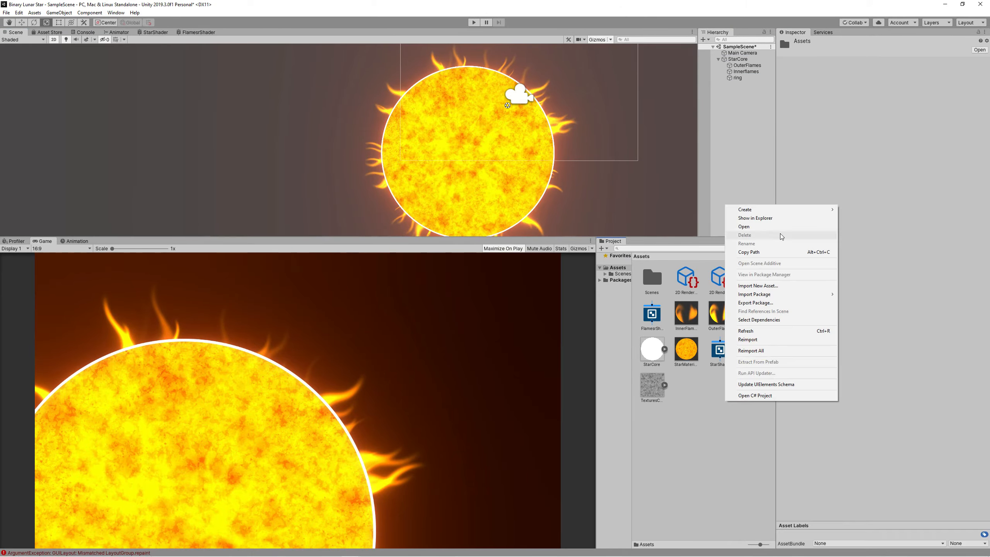
# Create the RingColor sprite unlit shader graph with a Texture2D property feeding a Sample Texture 2D node.
pyautogui.moveTo(780, 209)
pyautogui.click(882, 283)
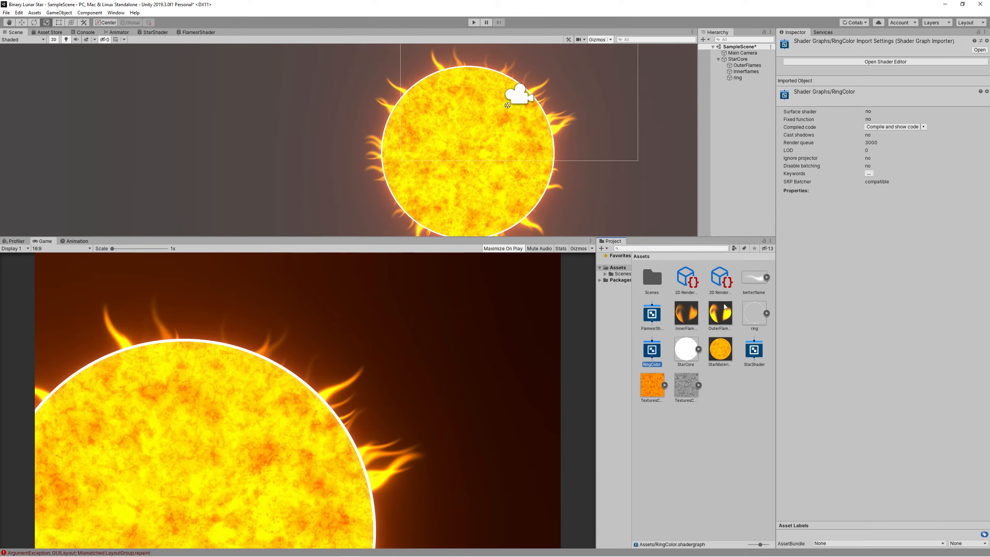
pyautogui.doubleClick(652, 351)
pyautogui.click(149, 55)
pyautogui.click(172, 105)
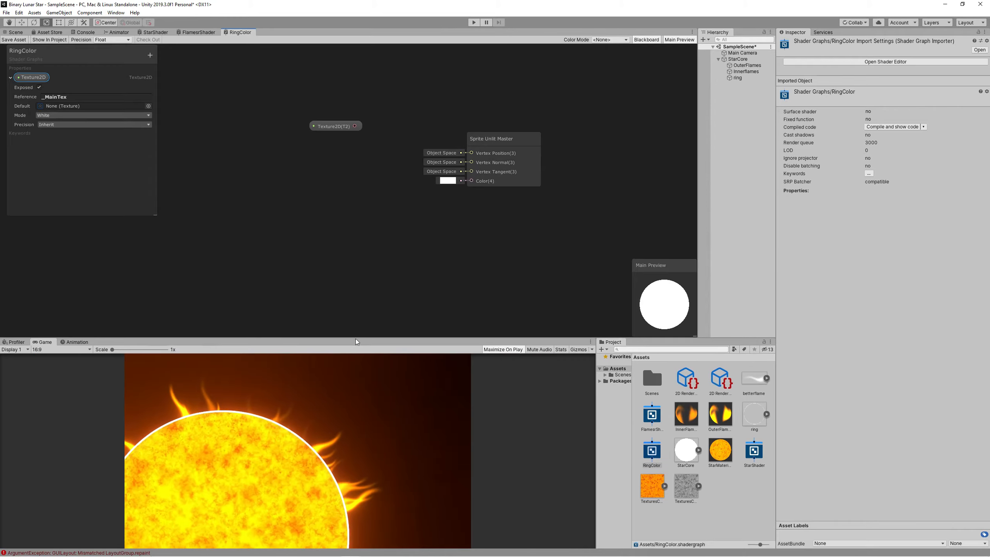
pyautogui.moveTo(354, 126); pyautogui.dragTo(243, 133)
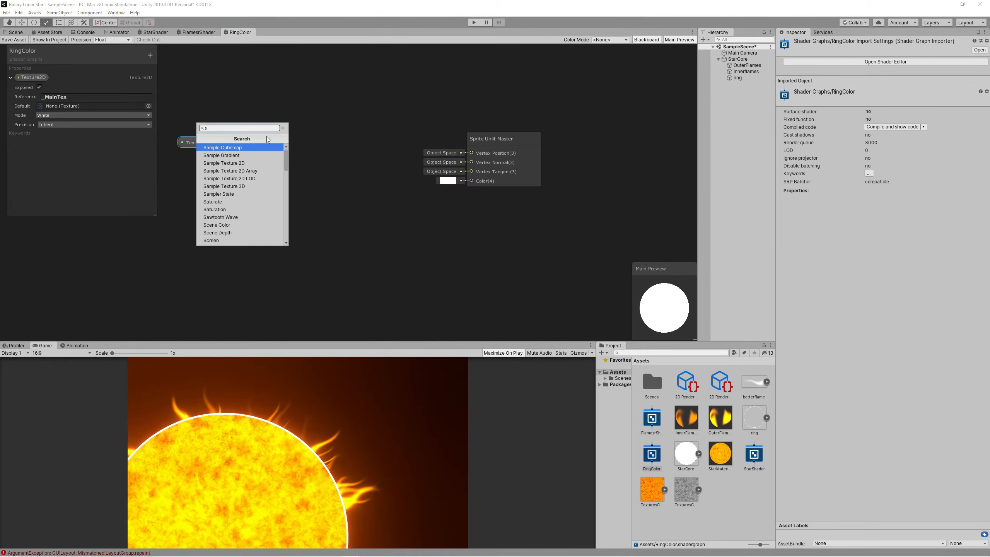
pyautogui.click(243, 148)
pyautogui.rightClick(392, 253)
pyautogui.click(424, 258)
# Add an HDR Color property named RingColor with an orange default.
pyautogui.click(149, 55)
pyautogui.click(171, 93)
pyautogui.write('Ring')
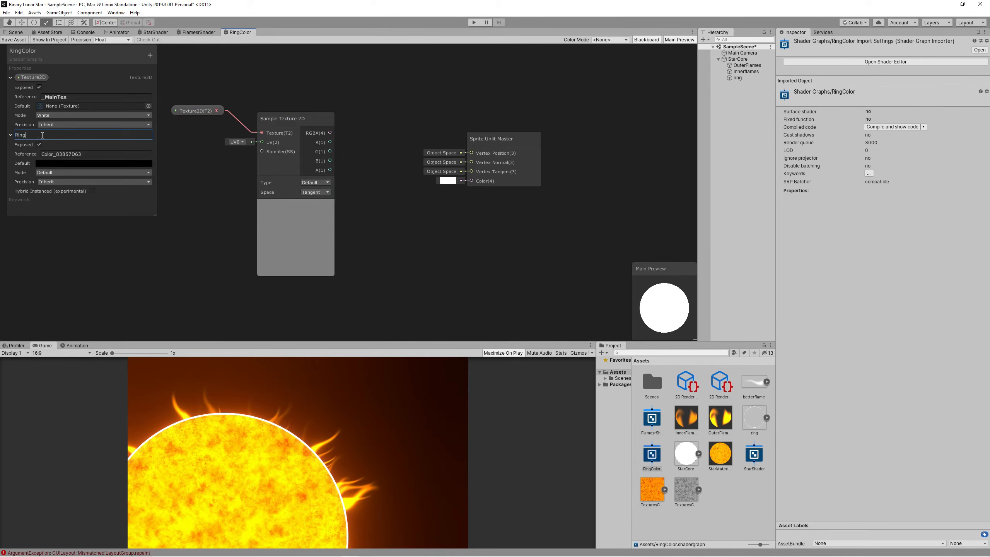
pyautogui.write('Color')
pyautogui.press('Return')
pyautogui.click(71, 172)
pyautogui.click(51, 186)
pyautogui.click(93, 163)
pyautogui.click(767, 260)
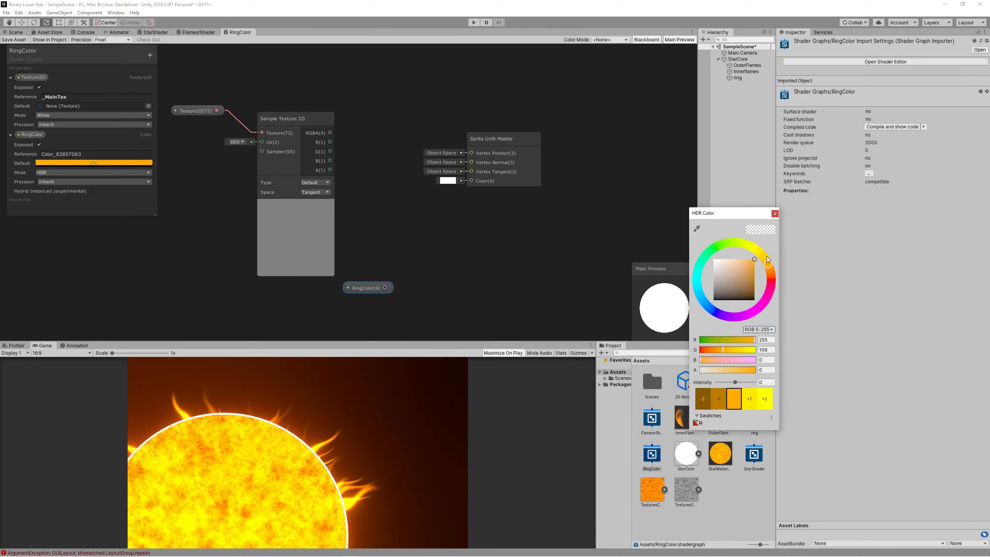
# Multiply the sampled texture by RingColor and feed the result into the master colour.
pyautogui.moveTo(385, 287); pyautogui.dragTo(435, 234)
pyautogui.write('multiply')
pyautogui.press('Return')
pyautogui.moveTo(330, 133); pyautogui.dragTo(442, 254)
pyautogui.moveTo(510, 254); pyautogui.dragTo(472, 180)
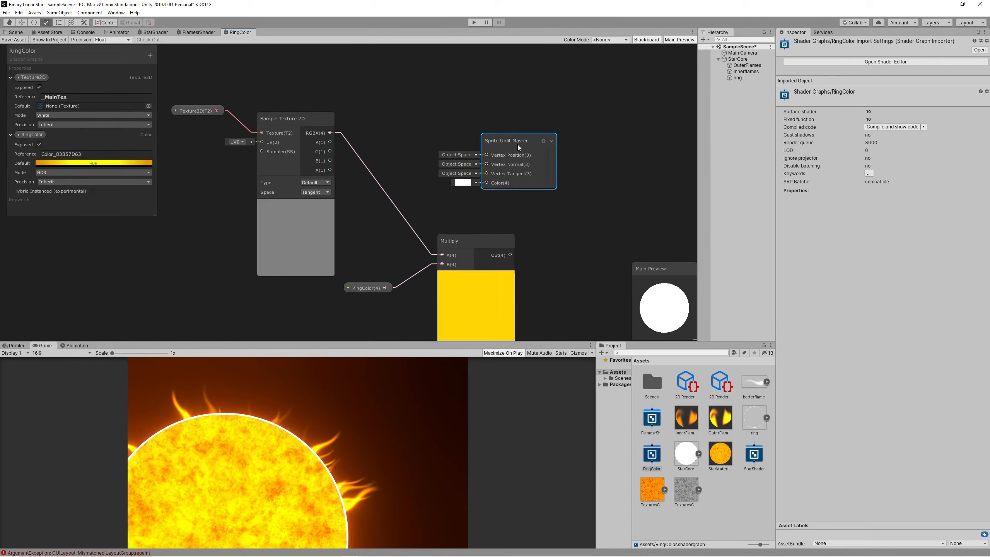
pyautogui.moveTo(491, 139); pyautogui.dragTo(575, 170)
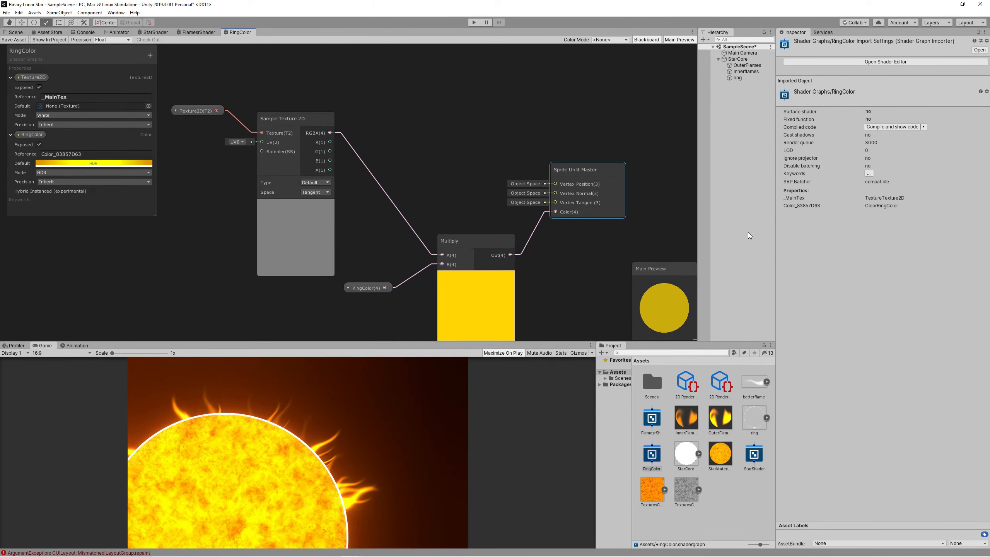
# Create RingMaterial using the RingColor shader and apply it to the ring object.
pyautogui.rightClick(738, 506)
pyautogui.moveTo(805, 318)
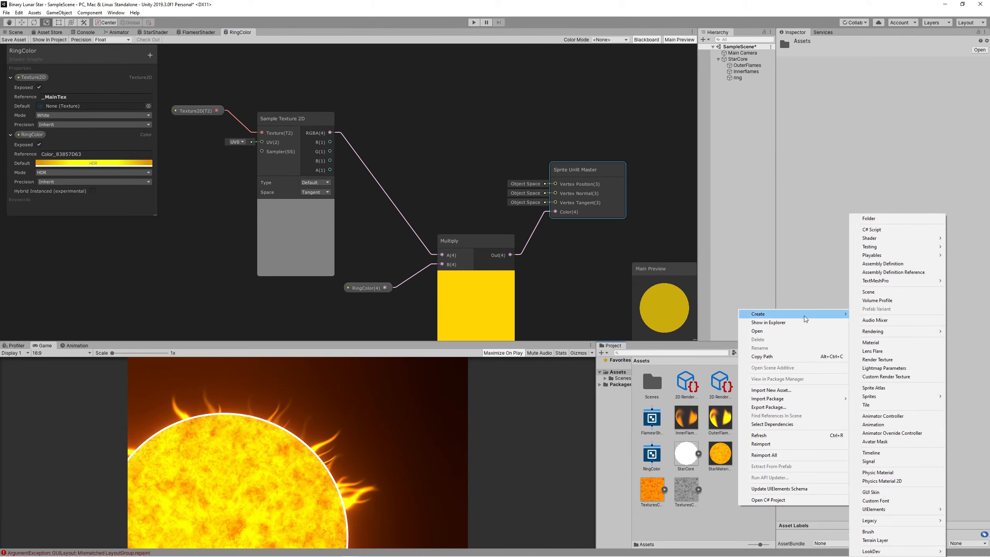
pyautogui.click(884, 343)
pyautogui.write('RingMaterial')
pyautogui.press('Return')
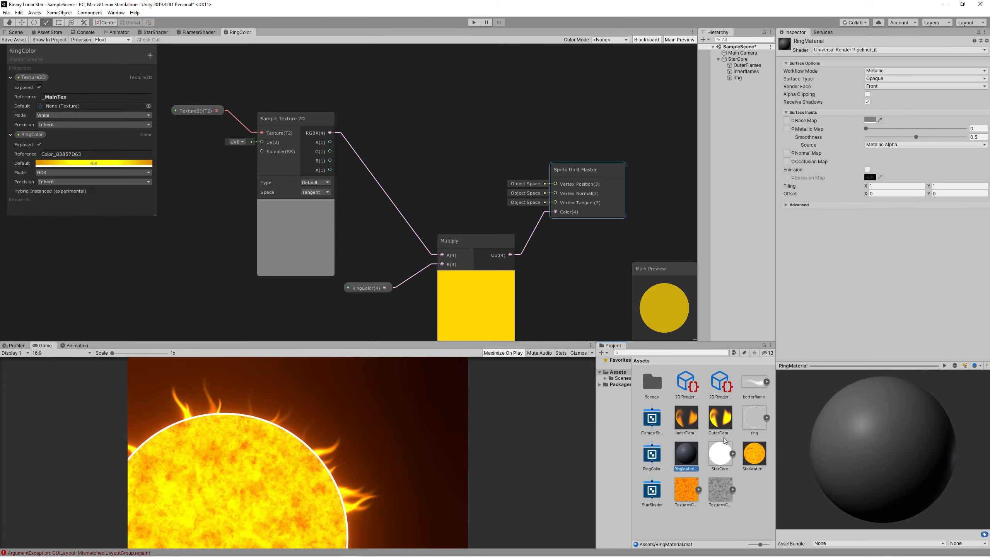
pyautogui.moveTo(694, 456); pyautogui.dragTo(693, 457)
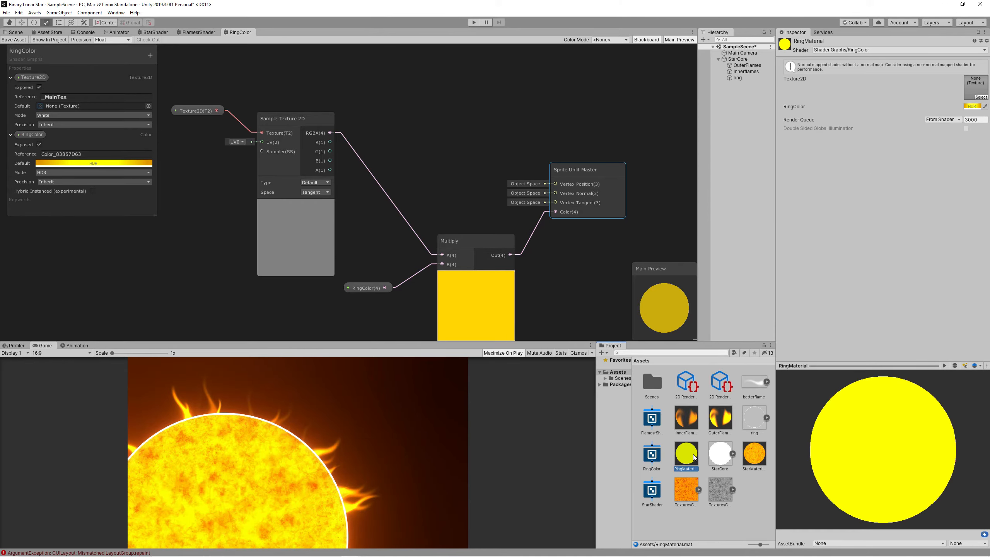
pyautogui.moveTo(742, 79); pyautogui.dragTo(742, 80)
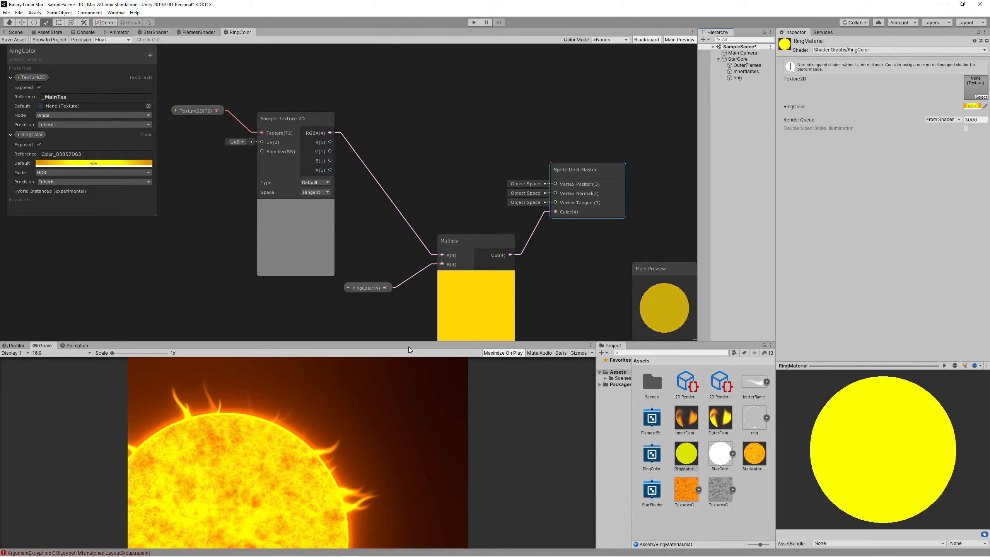
pyautogui.click(728, 53)
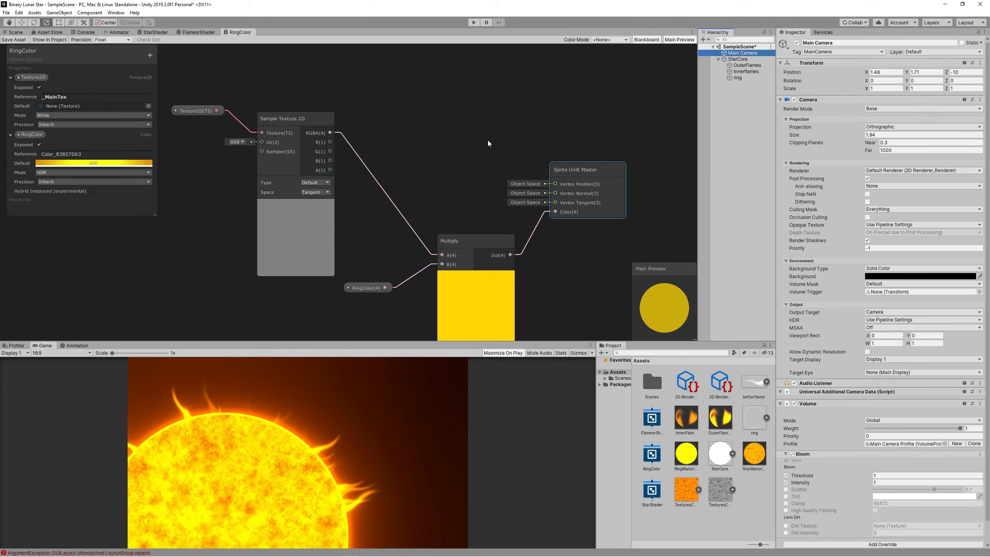
pyautogui.click(14, 33)
# Add a particle system named StarParticles under StarCore.
pyautogui.rightClick(738, 59)
pyautogui.moveTo(776, 161)
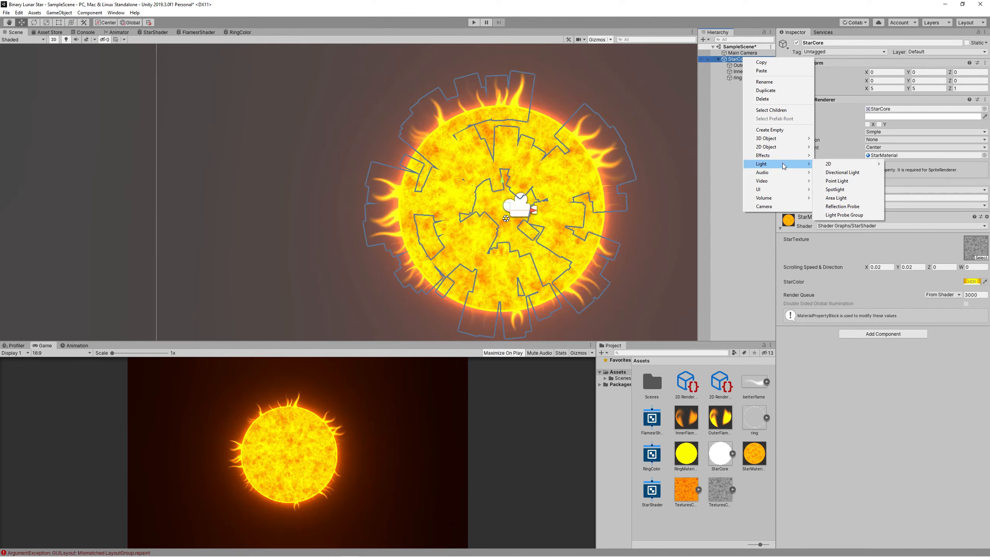
pyautogui.click(831, 157)
pyautogui.write('StarParticles')
pyautogui.press('Return')
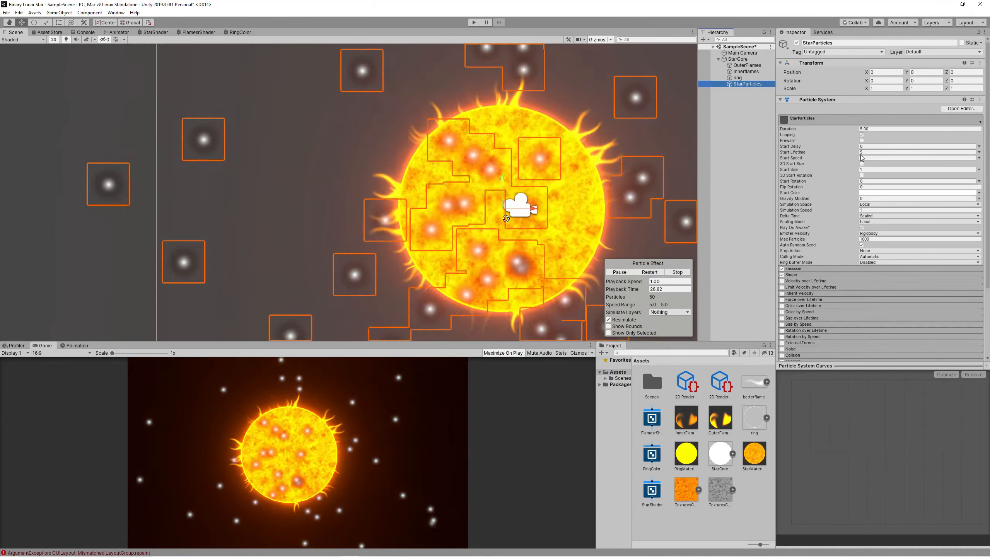
# Set duration to 7 and start lifetime random between 2 and 8.
pyautogui.click(979, 152)
pyautogui.click(934, 177)
pyautogui.doubleClick(884, 152)
pyautogui.write('2\t8')
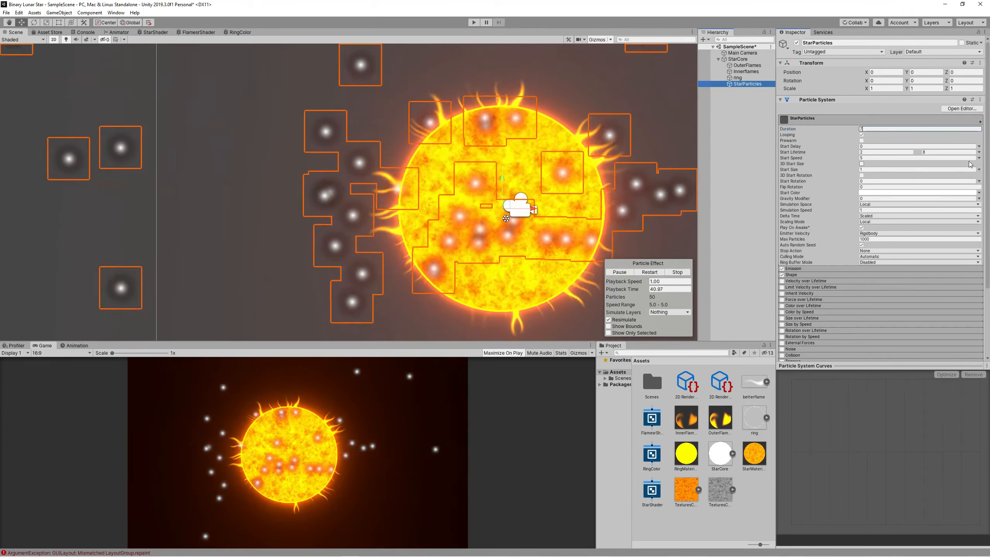
pyautogui.click(920, 129)
pyautogui.write('7')
# Make start speed random with minimum 2 and start size random between 0.01 and 0.2.
pyautogui.click(979, 158)
pyautogui.click(934, 182)
pyautogui.doubleClick(884, 157)
pyautogui.write('2')
pyautogui.click(979, 169)
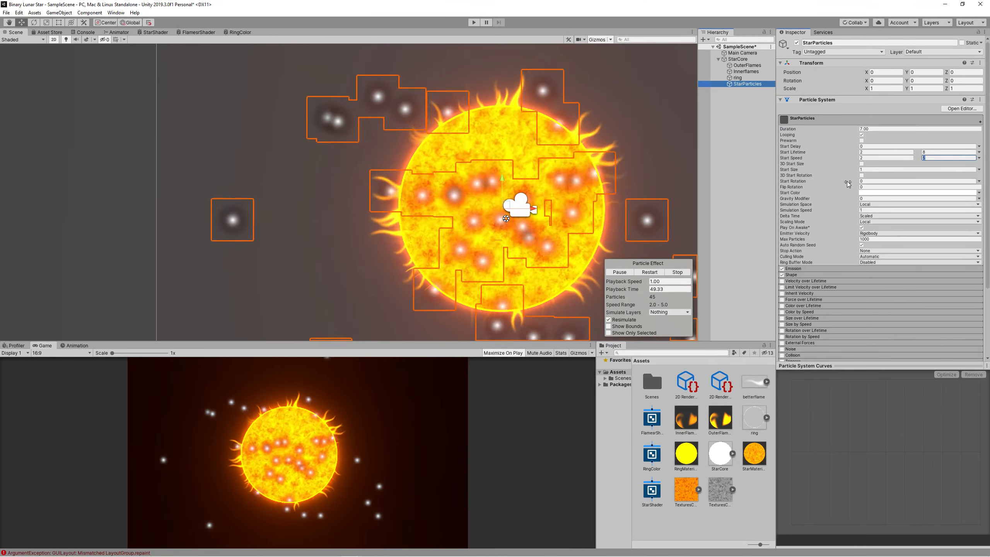
pyautogui.click(935, 193)
pyautogui.doubleClick(884, 169)
pyautogui.write('0.01')
pyautogui.click(930, 170)
pyautogui.write('0.2')
# Enable Force over Lifetime, random between two values, with X force -10.
pyautogui.moveTo(474, 342); pyautogui.dragTo(473, 167)
pyautogui.scroll(-3, 810, 259)
pyautogui.click(796, 229)
pyautogui.click(979, 237)
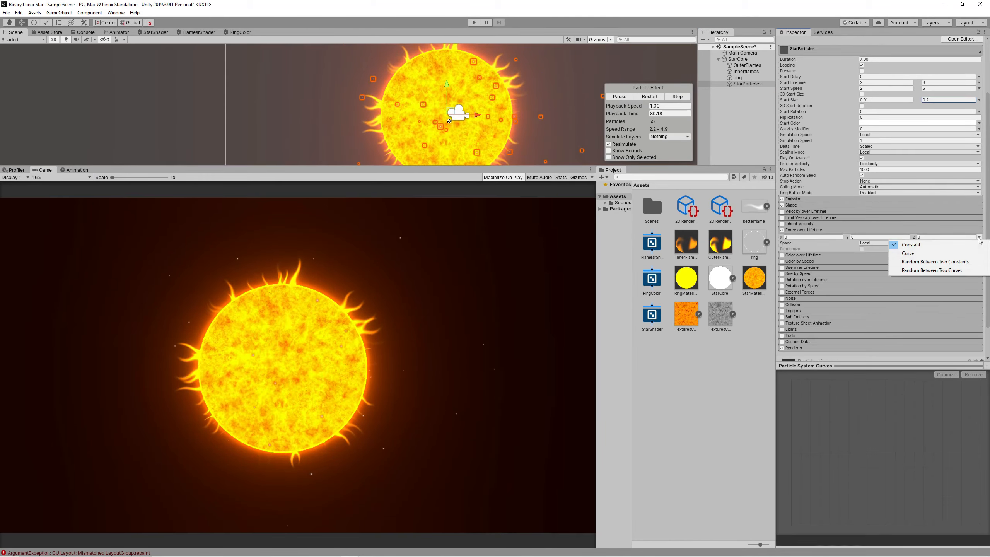
pyautogui.click(935, 269)
pyautogui.doubleClick(821, 237)
pyautogui.write('-10')
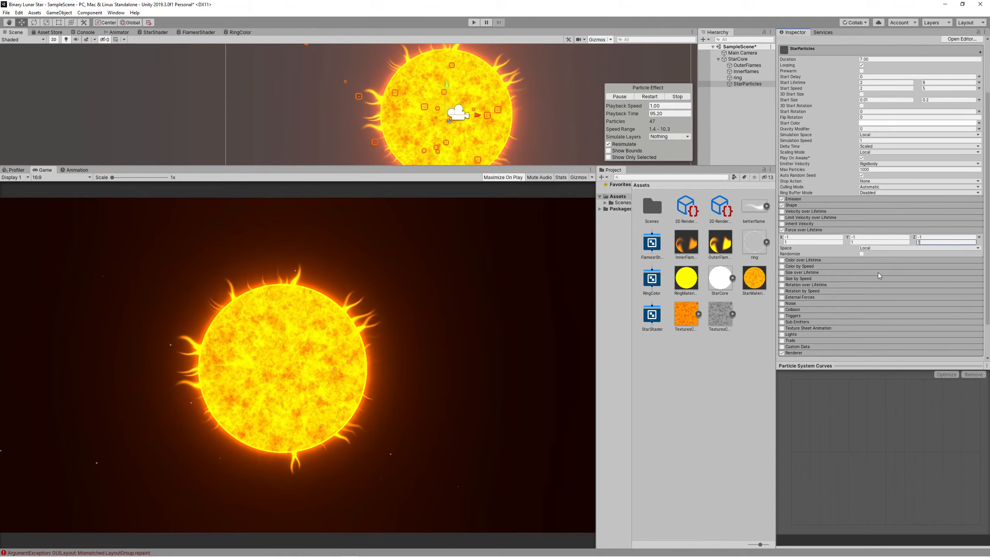
# Edit the sparks' colour gradient and set size over lifetime to Random Between Two Constants.
pyautogui.click(803, 260)
pyautogui.click(895, 268)
pyautogui.click(860, 279)
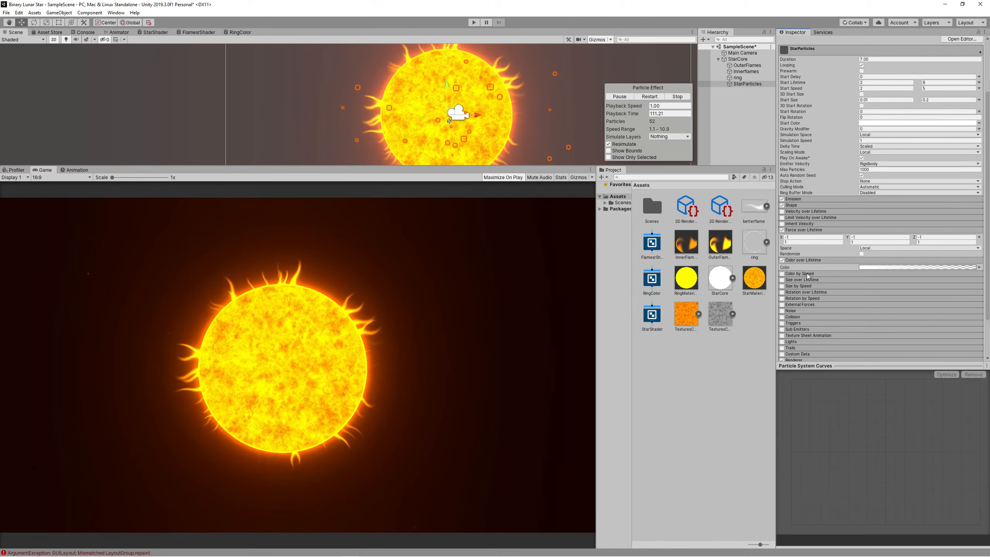
pyautogui.click(791, 280)
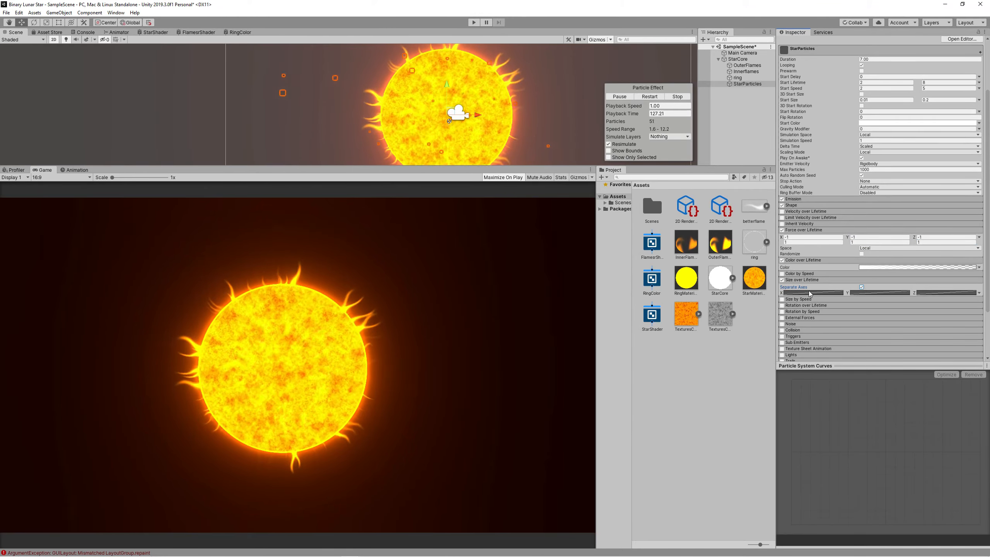
pyautogui.click(979, 292)
pyautogui.click(936, 317)
pyautogui.click(822, 292)
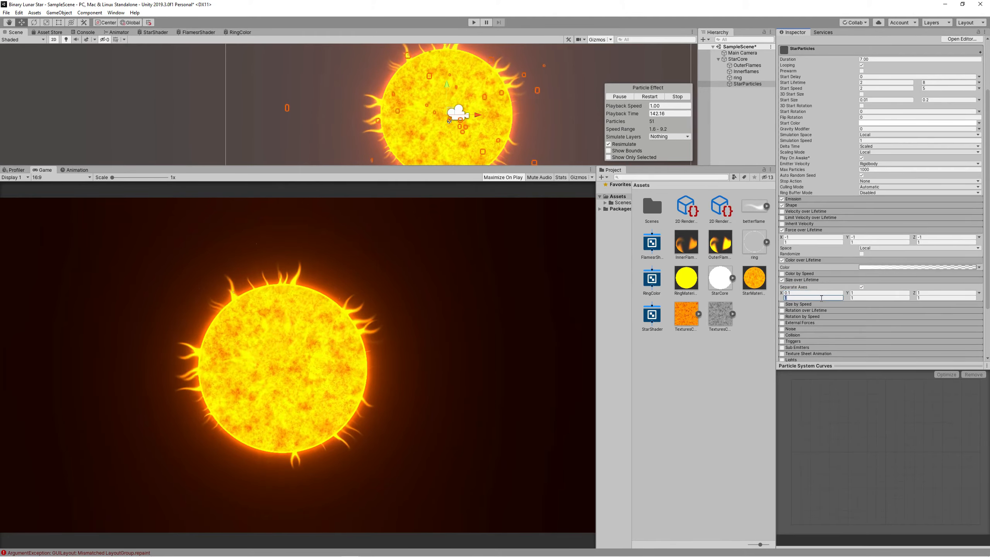
pyautogui.moveTo(558, 169); pyautogui.dragTo(558, 289)
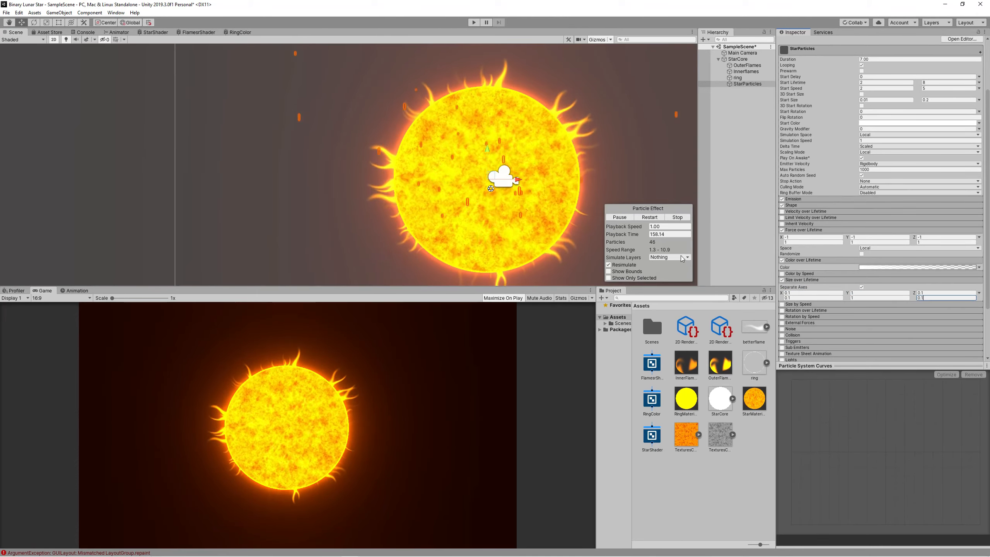
# Enable Noise with strength 0.5, then find the ParticlesLit material in the package folders.
pyautogui.click(791, 329)
pyautogui.scroll(-3, 869, 290)
pyautogui.doubleClick(892, 272)
pyautogui.write('0.5')
pyautogui.scroll(-10, 893, 272)
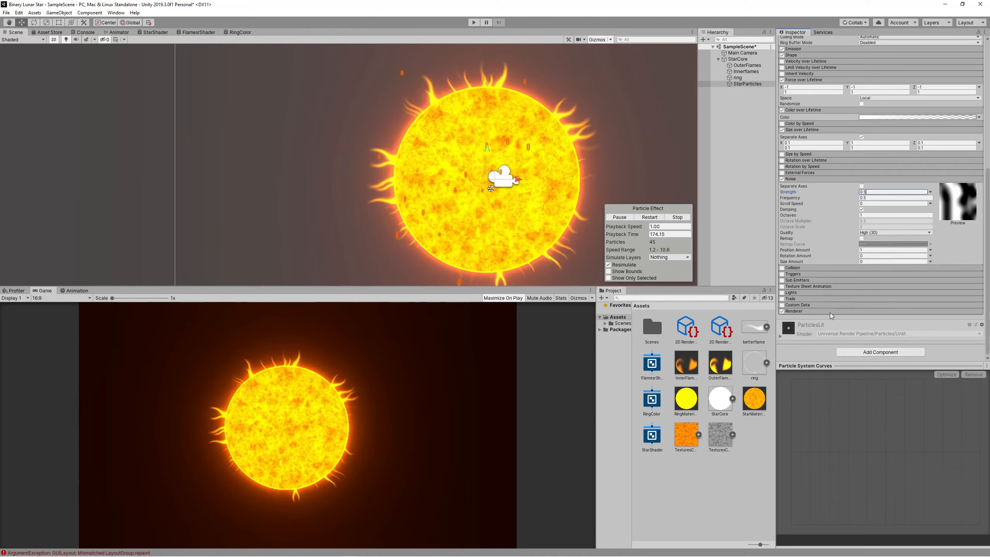
pyautogui.doubleClick(619, 330)
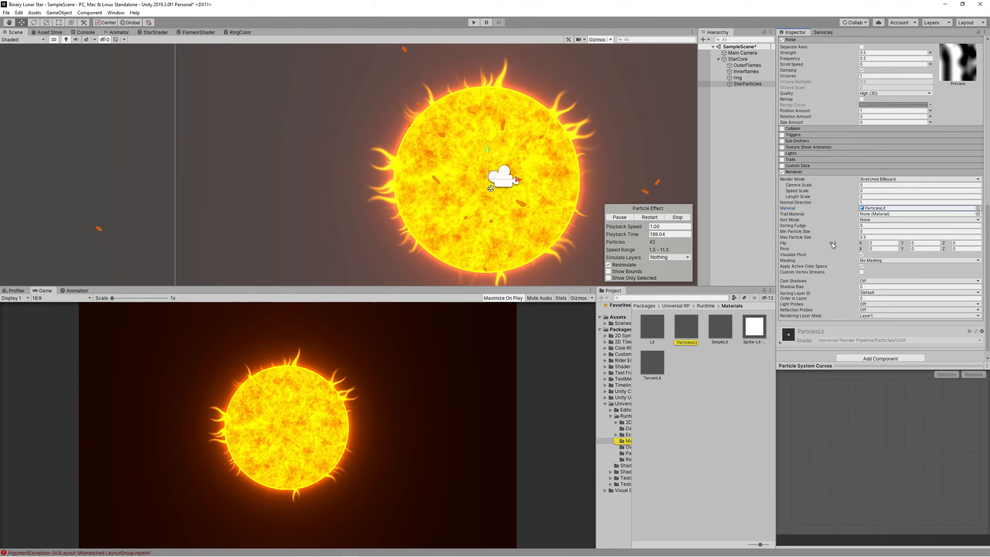
pyautogui.click(618, 316)
# Create a StarParticles material and give it the RingColor shader.
pyautogui.rightClick(747, 444)
pyautogui.moveTo(791, 250)
pyautogui.click(892, 343)
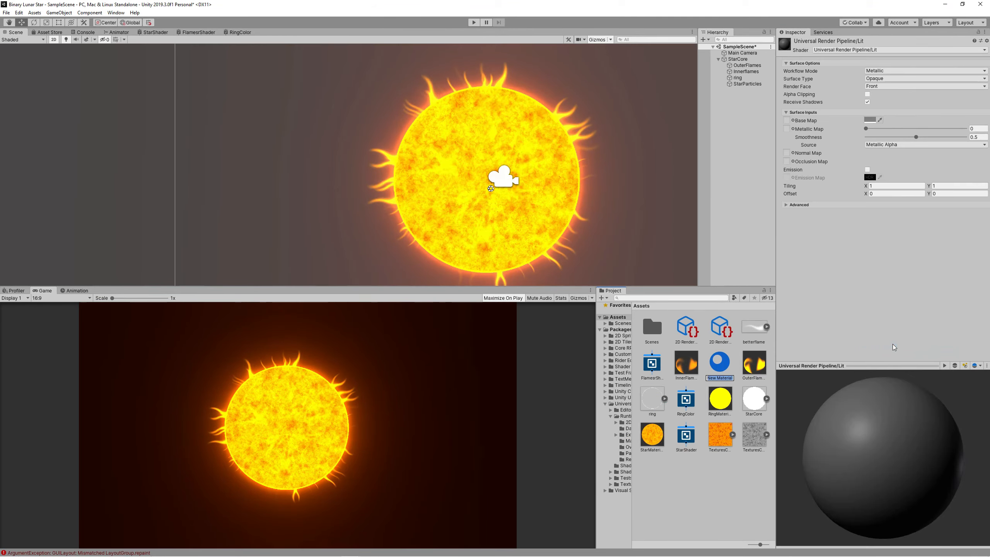
pyautogui.write('StarParticles')
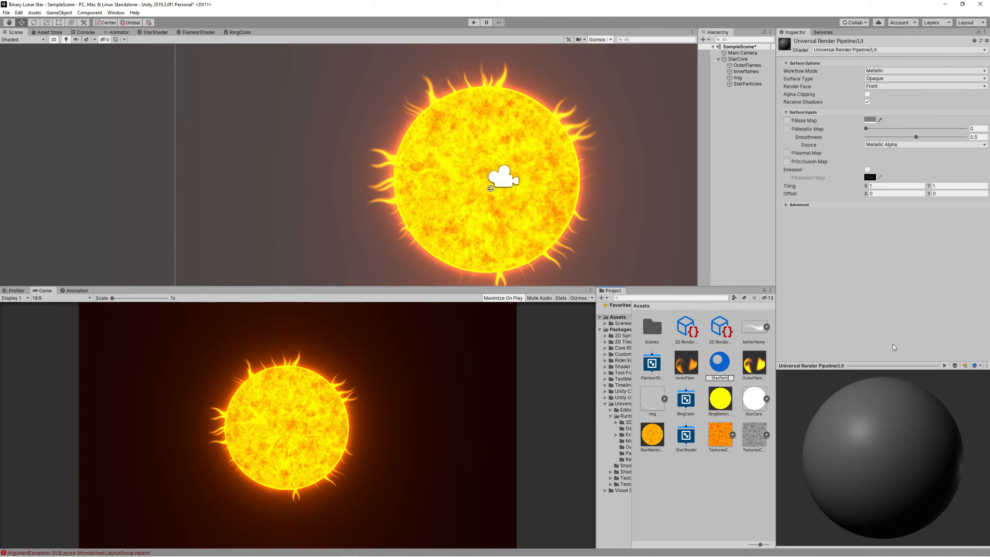
pyautogui.press('Return')
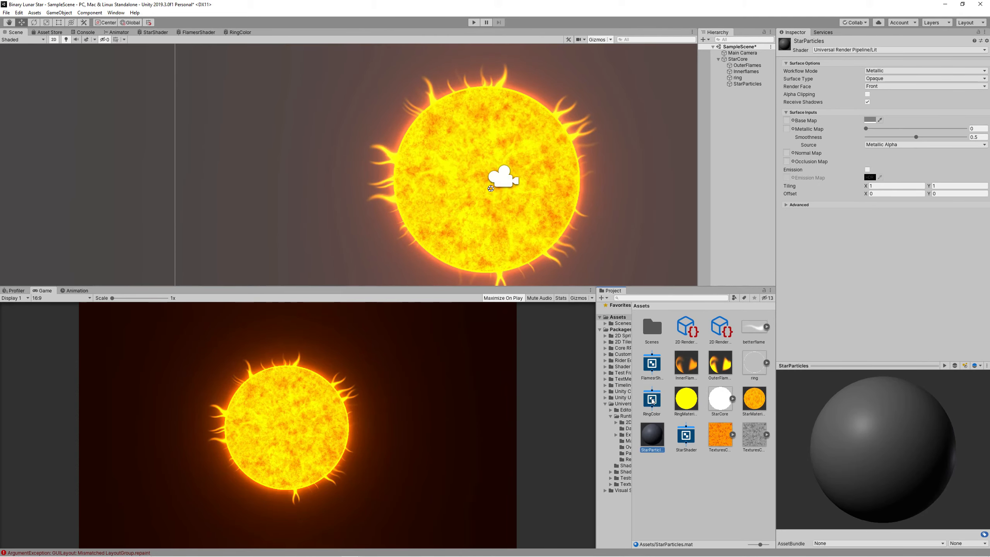
pyautogui.moveTo(649, 433); pyautogui.dragTo(655, 441)
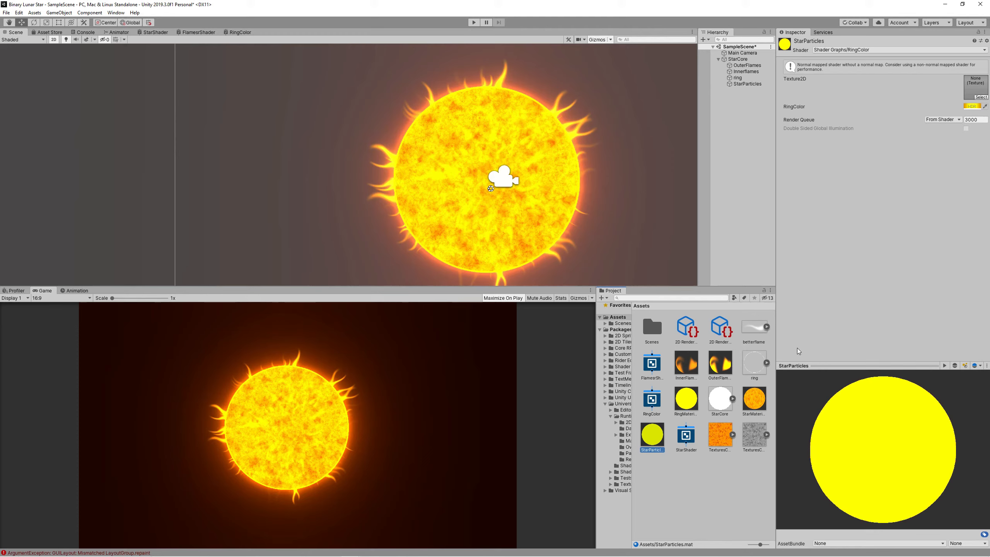
pyautogui.click(684, 490)
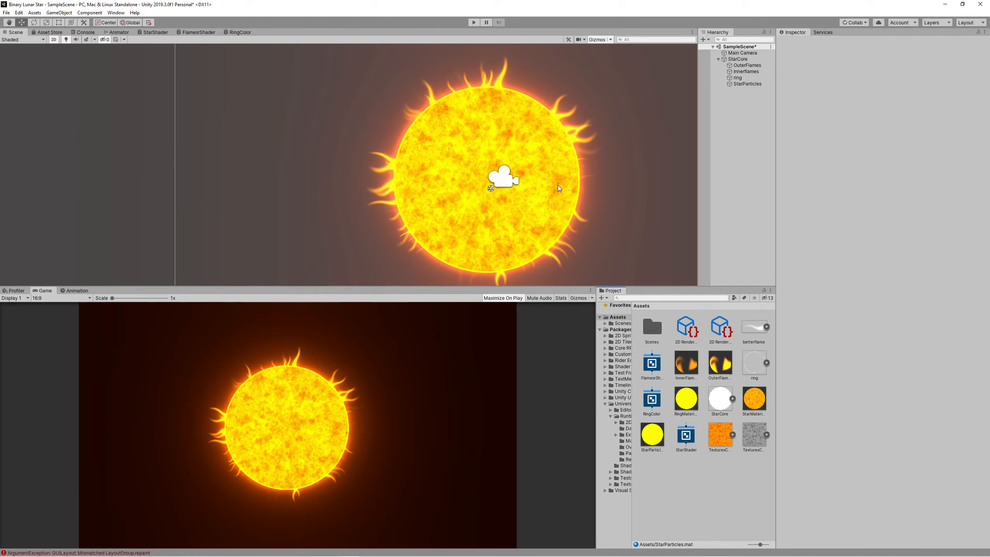
# Create a StarParticle sprite and assign it as the StarParticles material's texture.
pyautogui.click(35, 12)
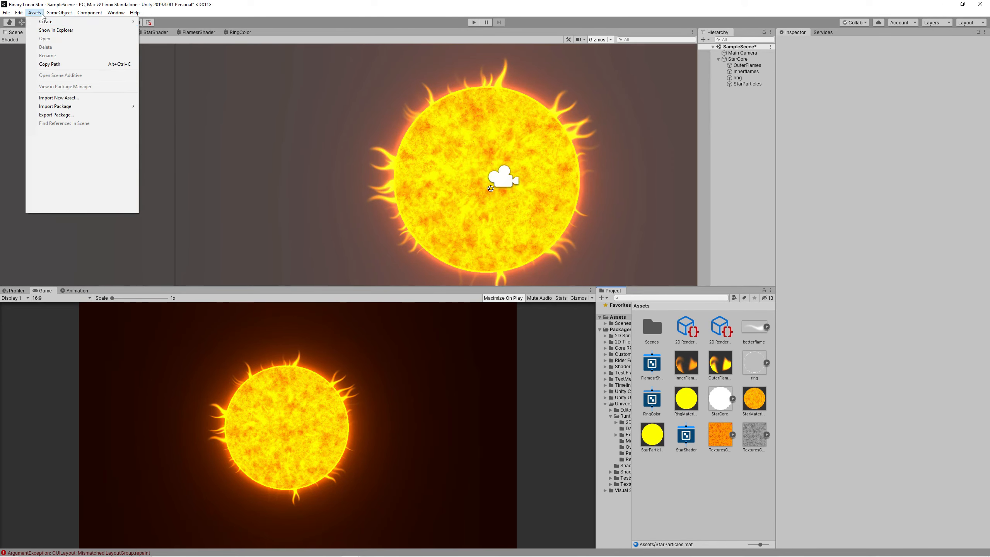
pyautogui.moveTo(78, 22)
pyautogui.click(250, 200)
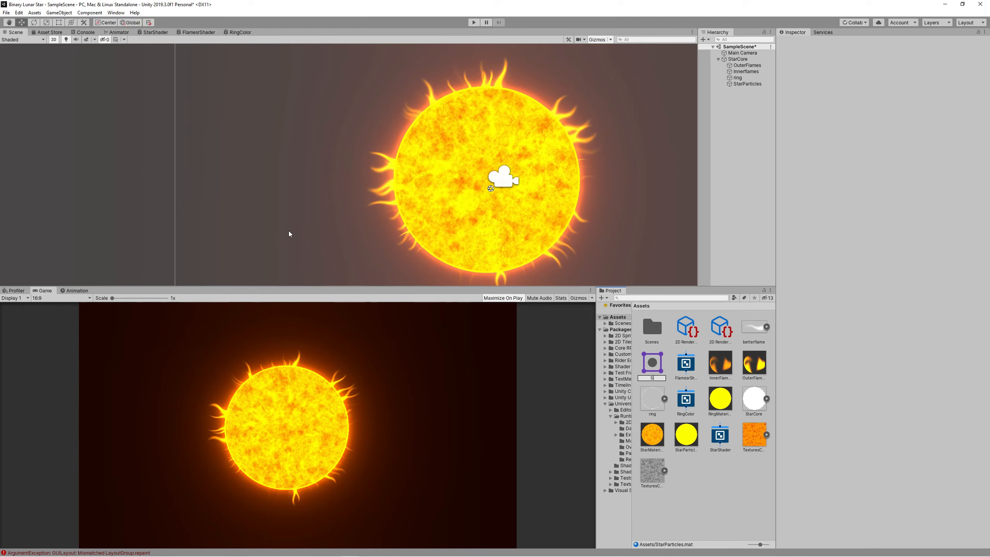
pyautogui.write('StarParticle')
pyautogui.press('Return')
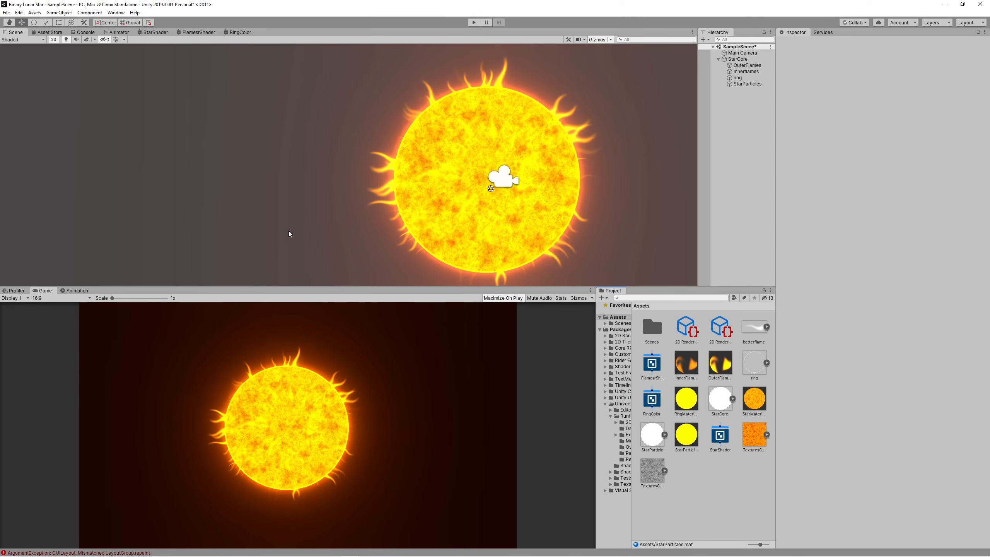
pyautogui.click(688, 444)
pyautogui.click(981, 82)
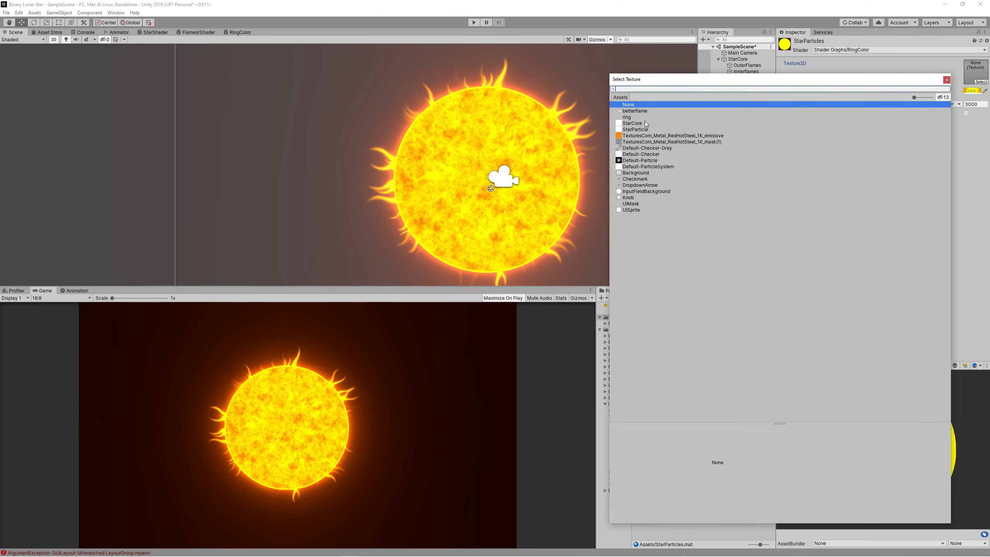
pyautogui.doubleClick(847, 132)
pyautogui.click(744, 83)
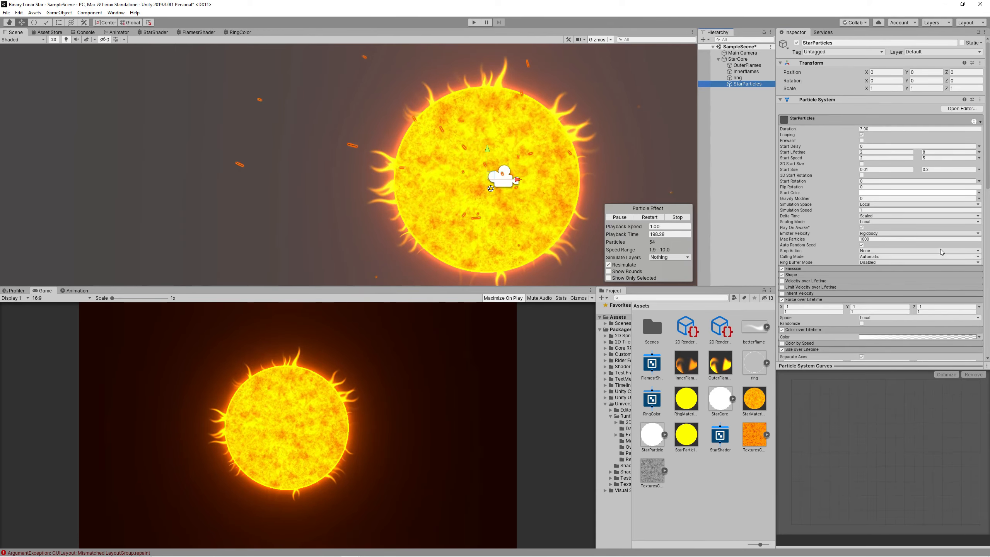
# Apply StarParticles to the sparks' Renderer and raise its colour intensity to 5.
pyautogui.moveTo(685, 435); pyautogui.dragTo(912, 201)
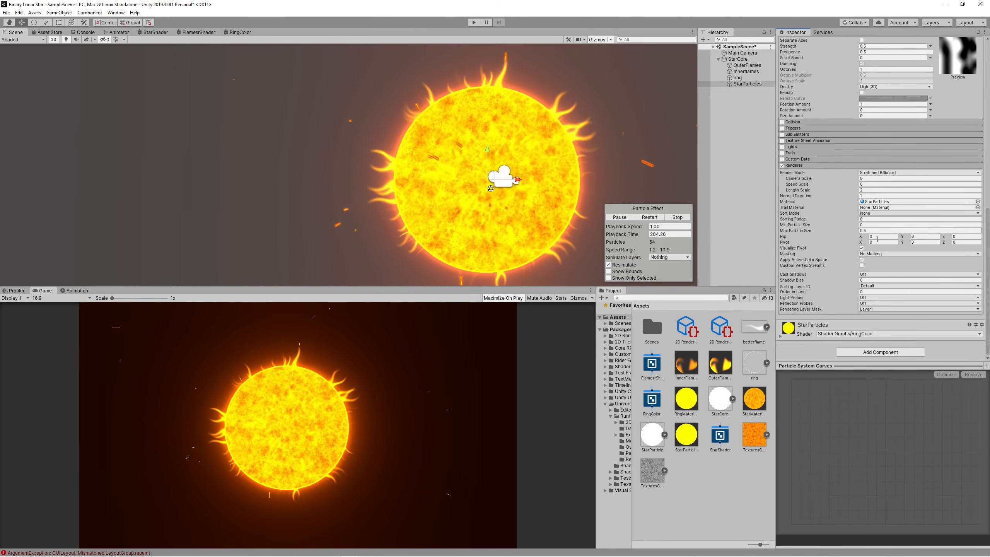
pyautogui.scroll(-4, 880, 156)
pyautogui.click(967, 299)
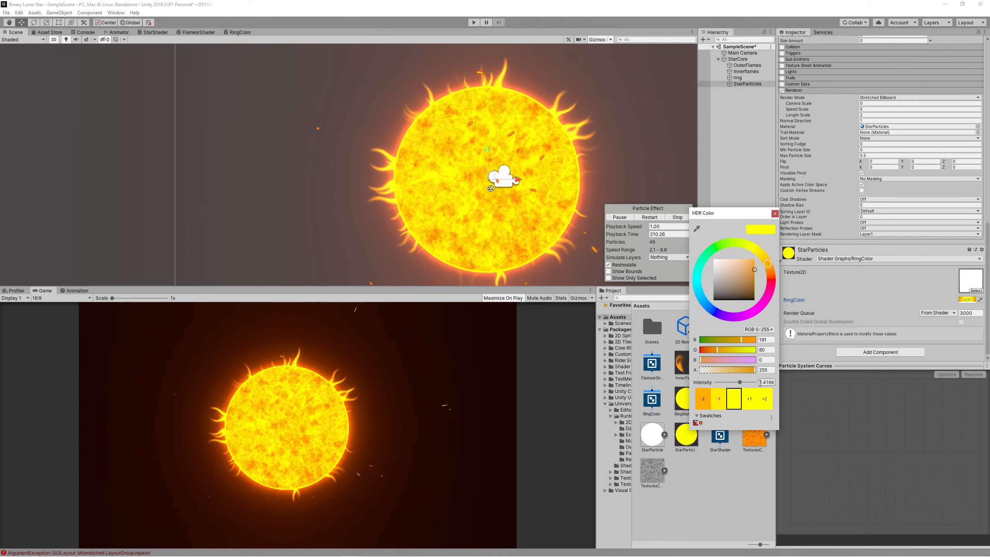
pyautogui.click(766, 382)
pyautogui.write('5')
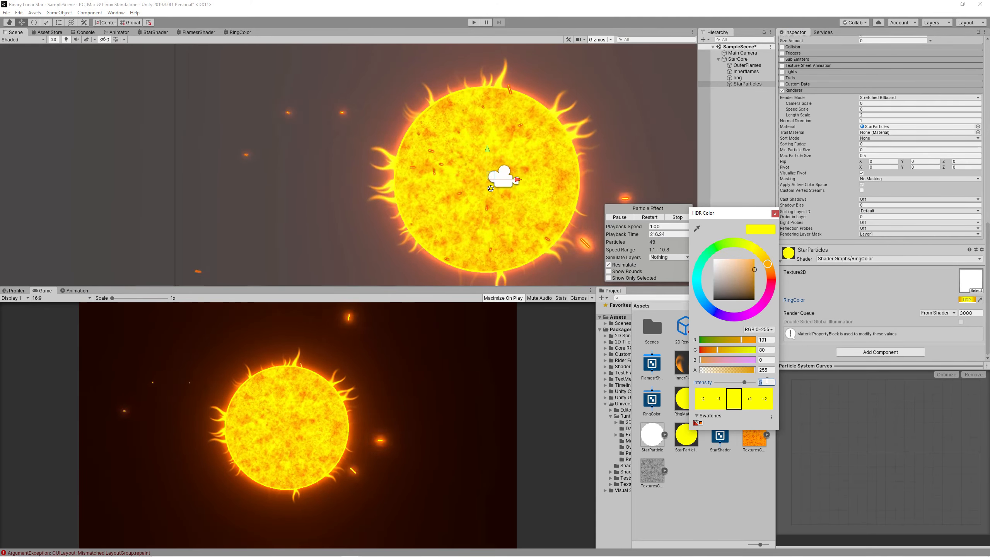
pyautogui.press('Return')
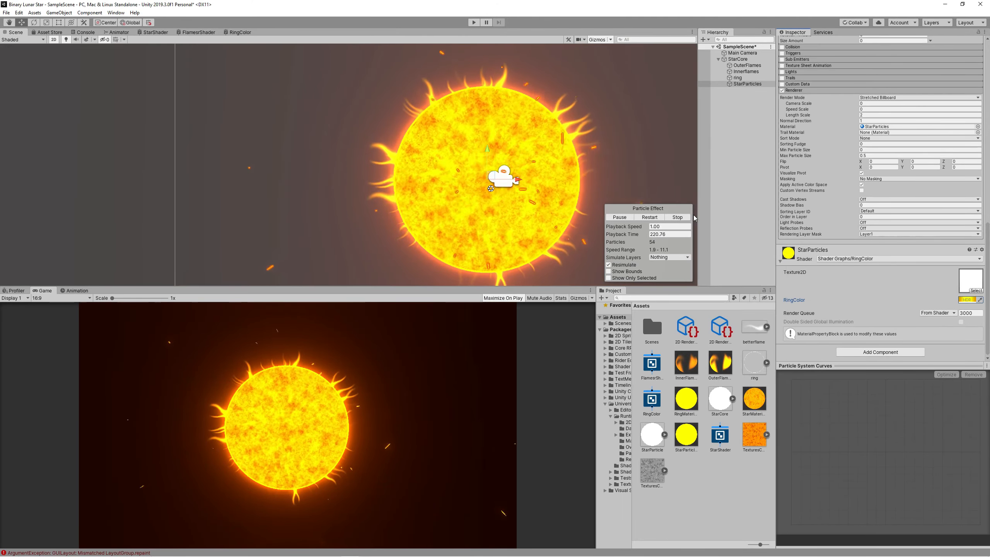
# Preview the sparks in Play mode, then recolour the star core pale cyan at intensity 1.
pyautogui.click(474, 22)
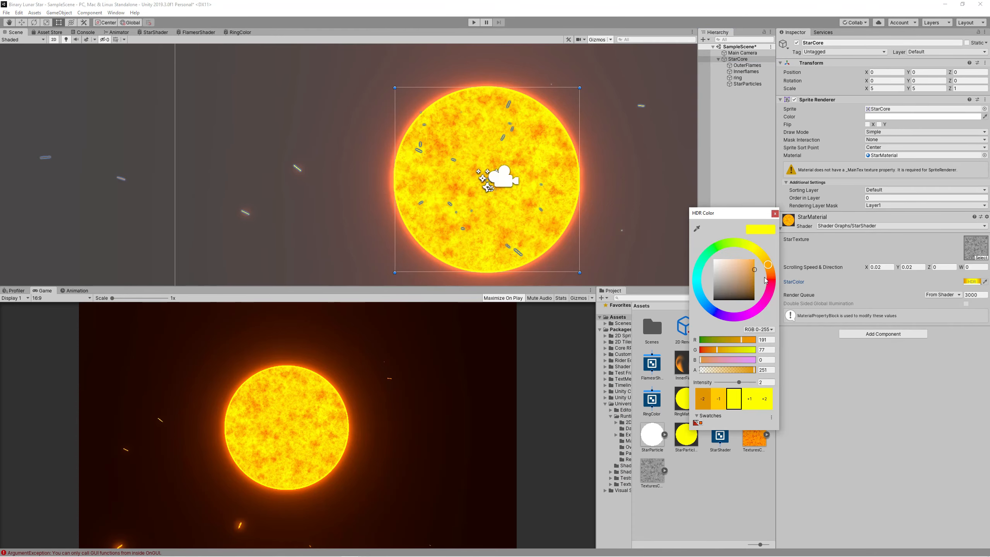
pyautogui.moveTo(752, 248)
pyautogui.mouseDown()
pyautogui.moveTo(701, 303)
pyautogui.moveTo(697, 285)
pyautogui.moveTo(709, 310)
pyautogui.moveTo(727, 316)
pyautogui.mouseUp()
pyautogui.click(744, 269)
pyautogui.write('1')
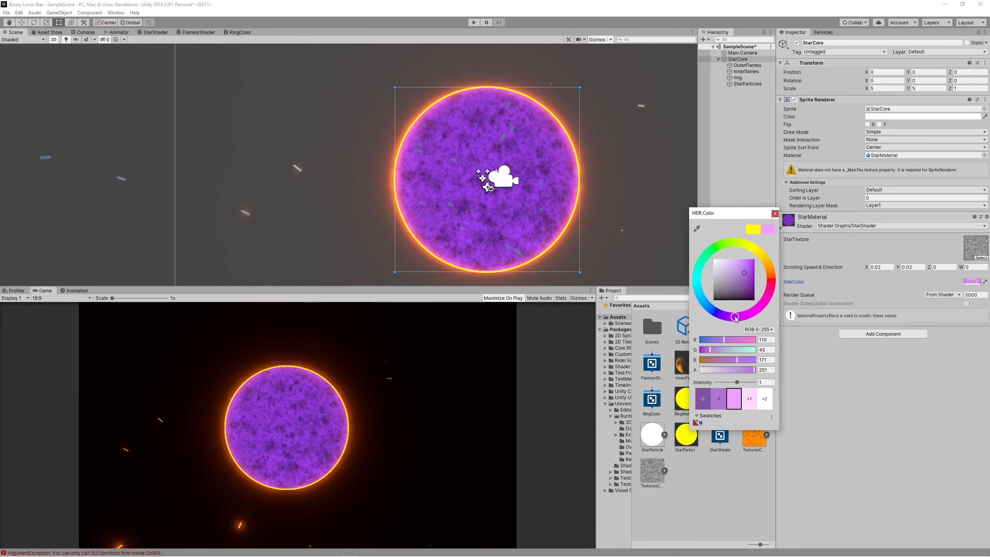
# Finish the star core colour and change the ring's RingColor to cyan.
pyautogui.click(775, 214)
pyautogui.click(737, 78)
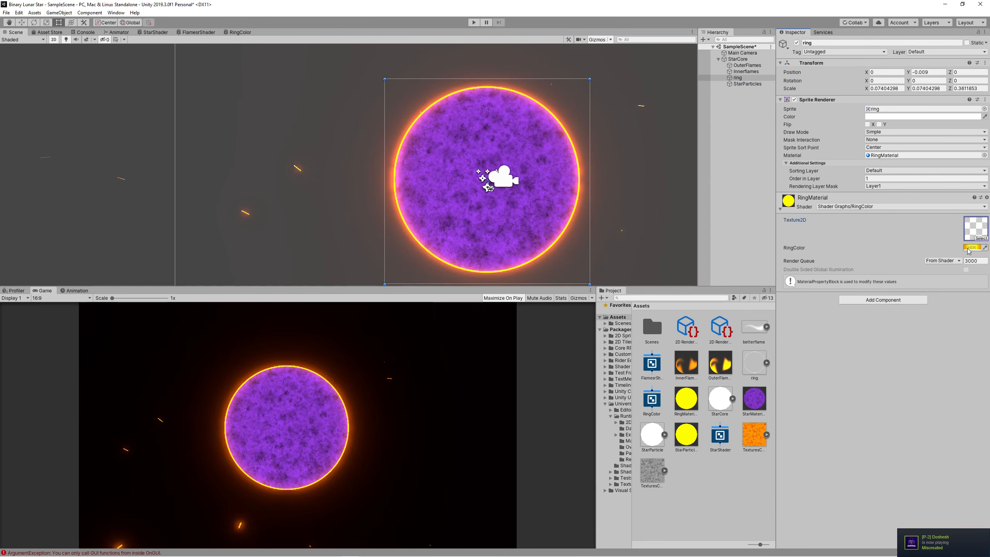
pyautogui.click(971, 247)
pyautogui.click(696, 284)
pyautogui.click(775, 214)
# Make the InnerFlames colour a pale magenta-purple.
pyautogui.click(745, 72)
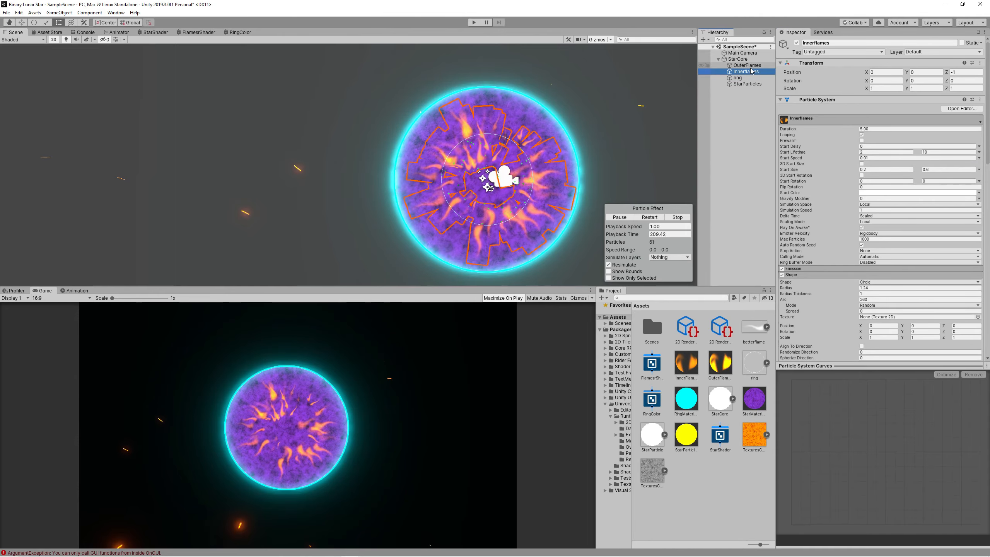
pyautogui.scroll(-15, 881, 233)
pyautogui.click(967, 284)
pyautogui.click(743, 312)
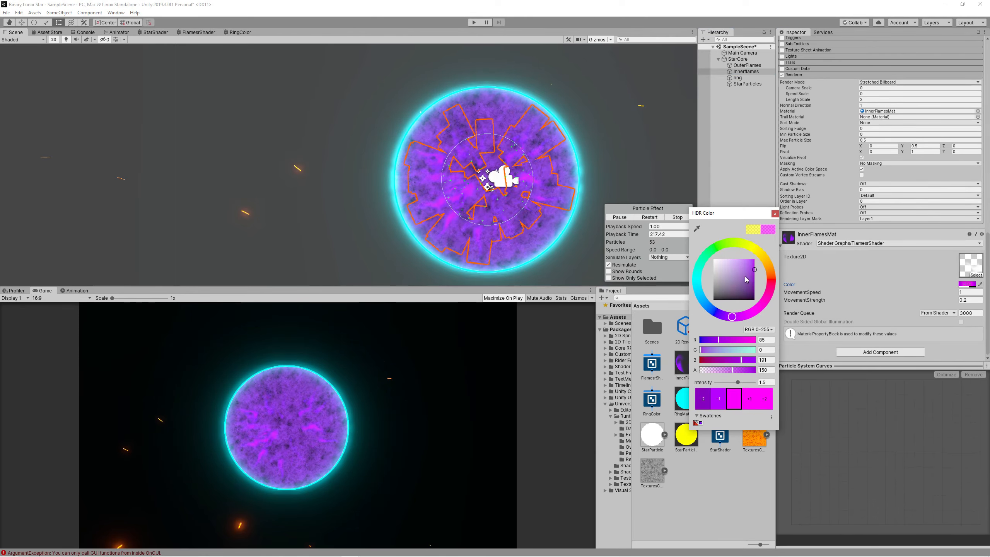
pyautogui.click(742, 280)
# Turn the OuterFlames and StarParticles colours cyan, then preview the purple star playing.
pyautogui.click(747, 65)
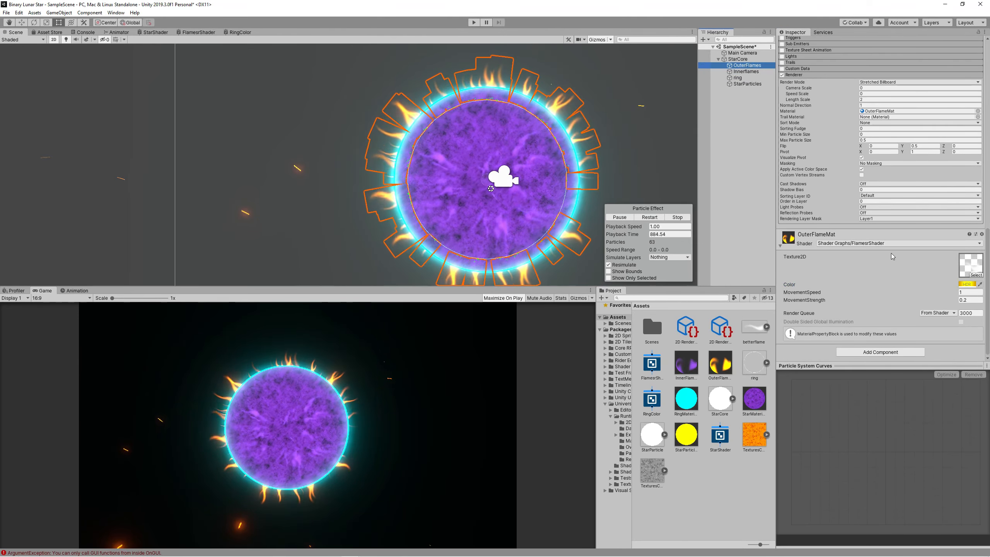
pyautogui.click(967, 284)
pyautogui.click(699, 293)
pyautogui.click(747, 84)
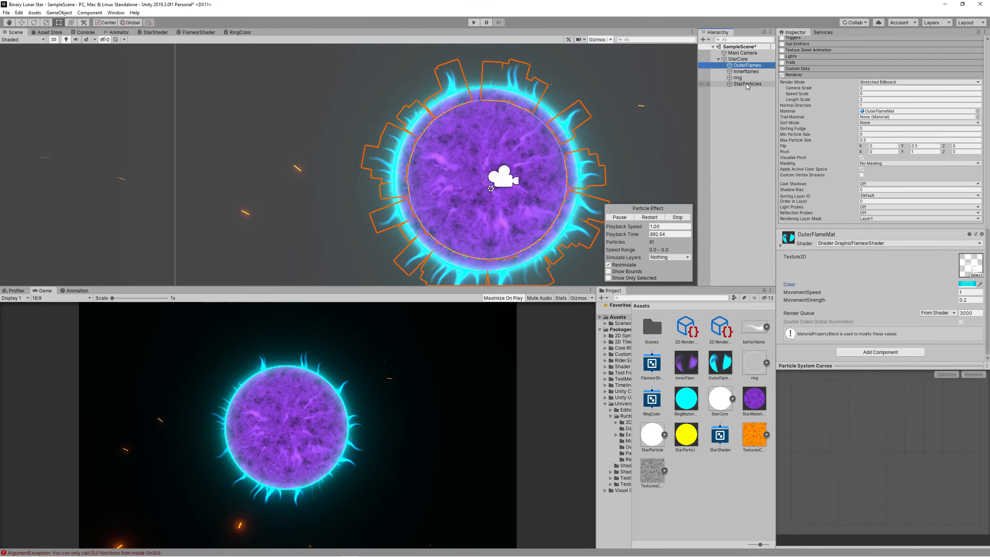
pyautogui.click(966, 300)
pyautogui.click(702, 300)
pyautogui.click(474, 22)
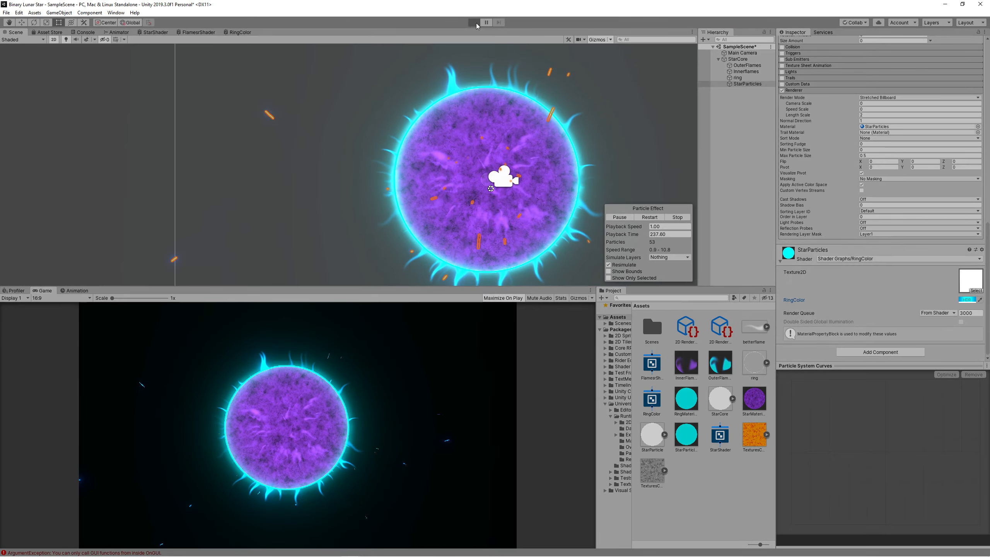